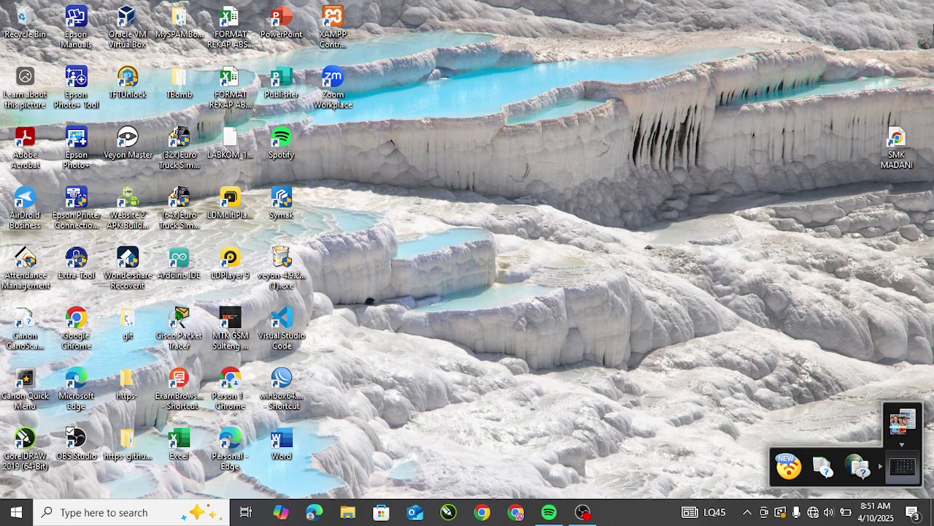
Step: Refresh the Windows desktop twice
right_click(446, 241)
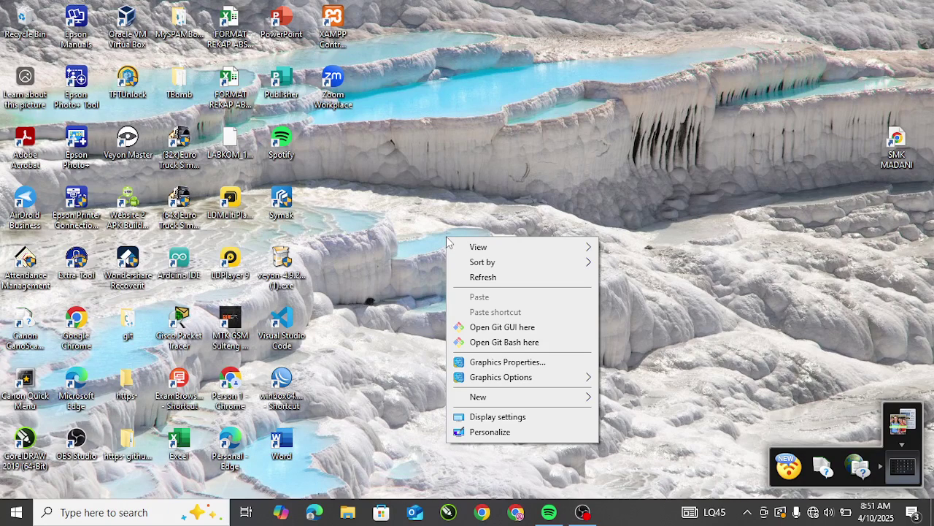
left_click(489, 277)
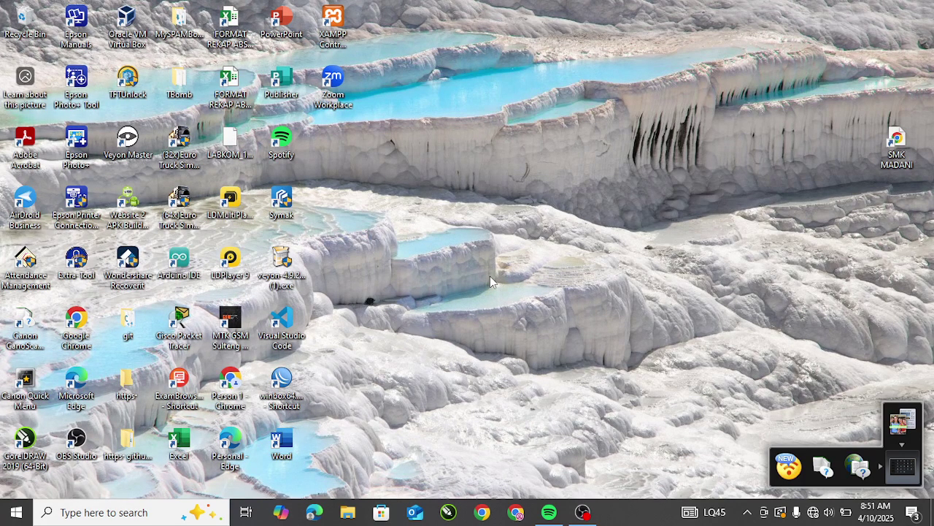
right_click(484, 211)
left_click(544, 252)
Step: Launch winbox64 past the security warning and refresh the Neighbors list
double_click(281, 384)
left_click(532, 269)
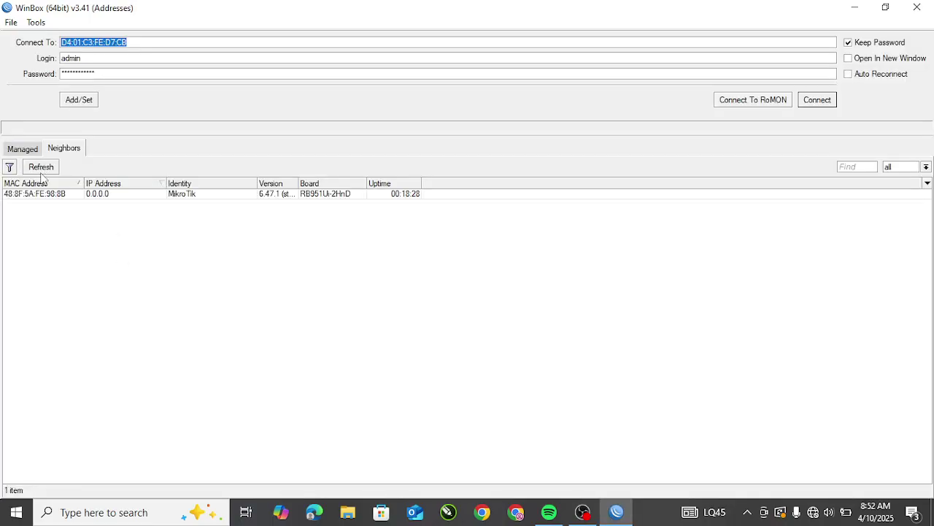
left_click(41, 168)
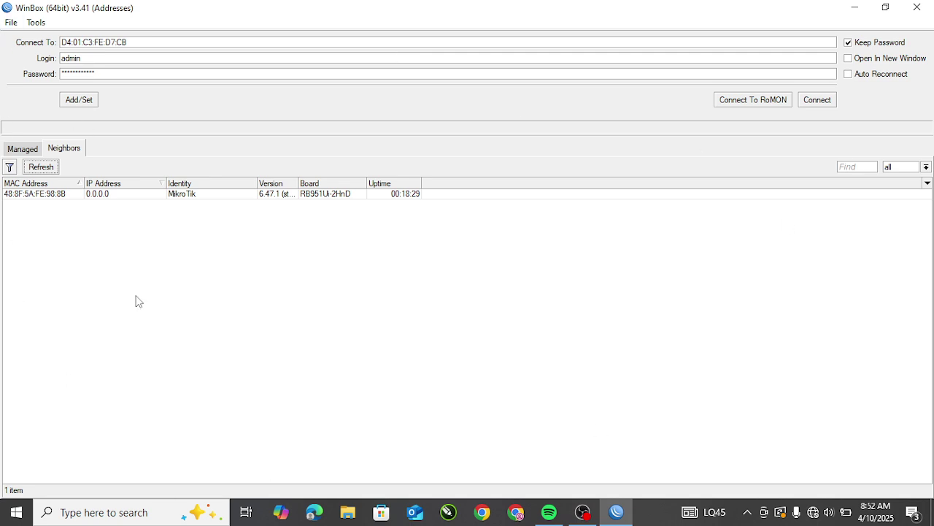
left_click(127, 232)
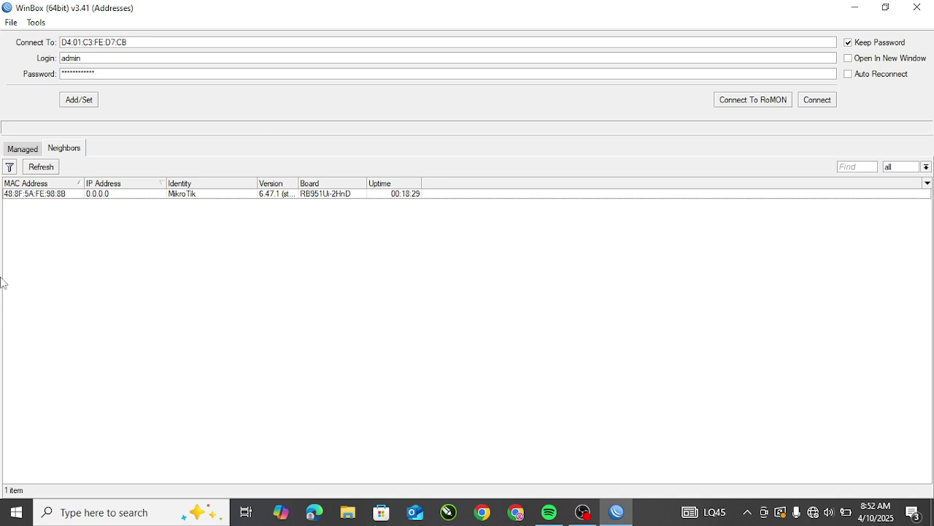
Step: Select the MikroTik router 48:8F:5A:FE:98:8B and clear the stored password for admin
left_click(43, 195)
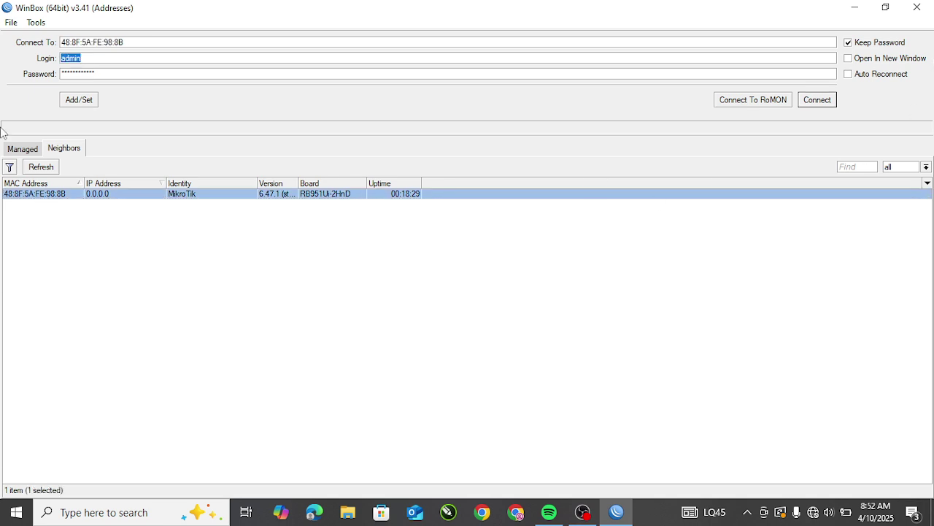
left_click(113, 73)
left_click_drag(93, 74, 46, 73)
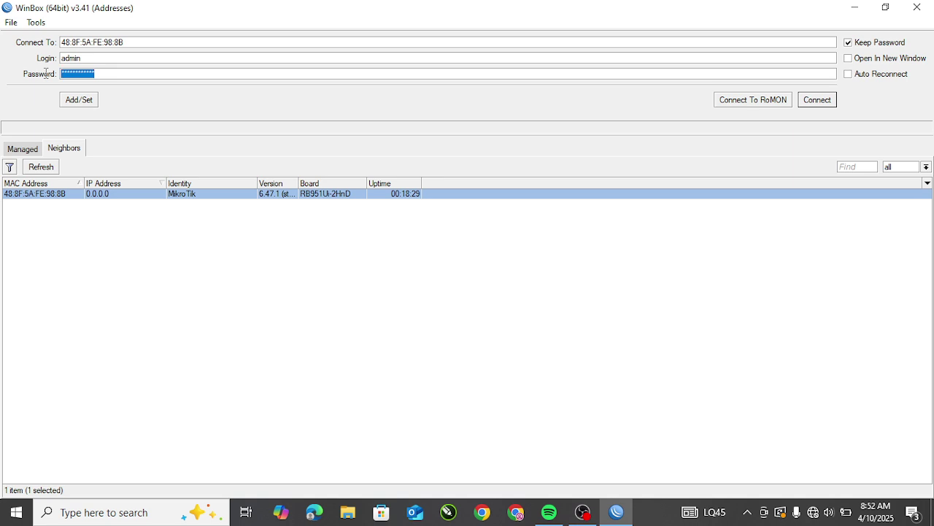
key("BackSpace")
left_click(194, 383)
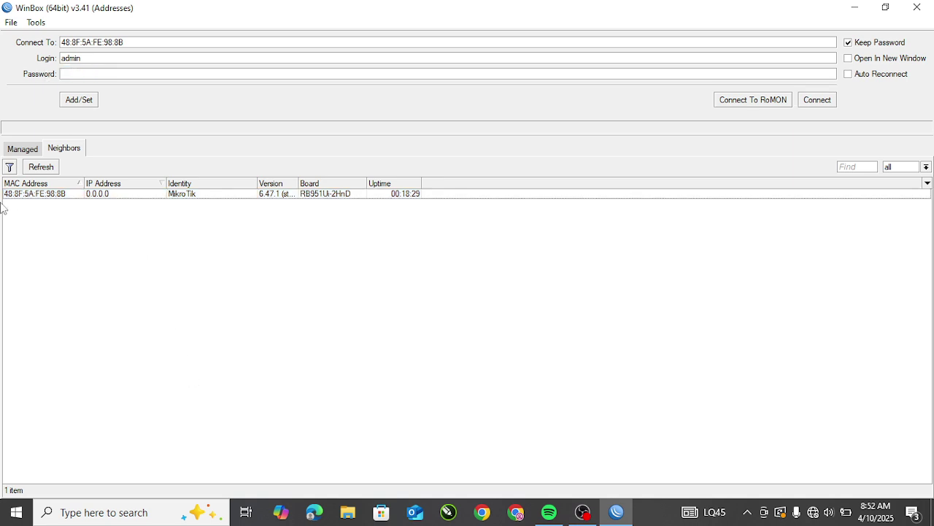
left_click(48, 196)
Step: Connect to the router and reset its configuration with No Default Configuration ticked
left_click(821, 100)
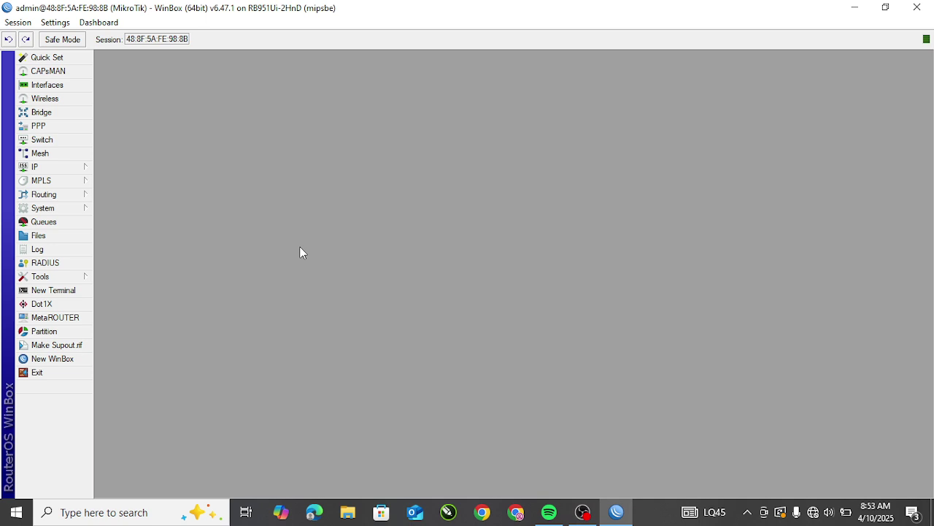
left_click(63, 207)
left_click(332, 206)
left_click(62, 208)
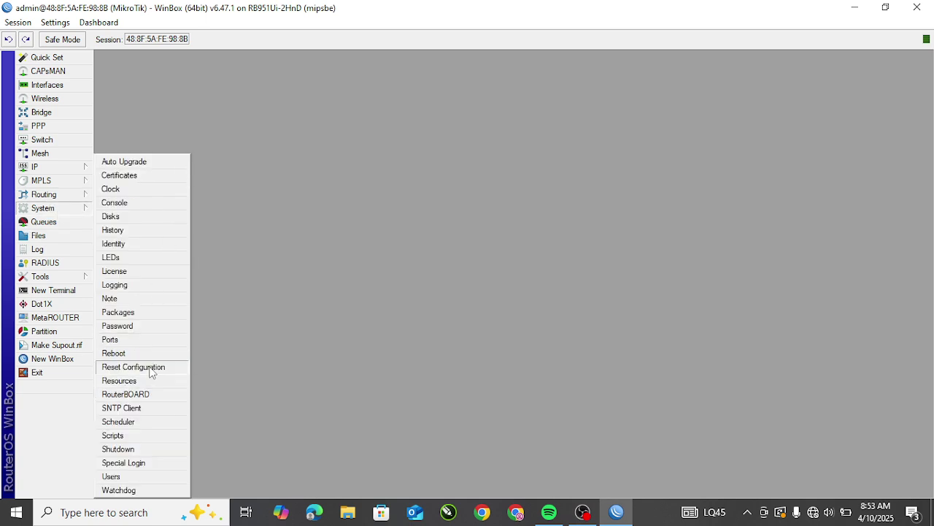
left_click(134, 368)
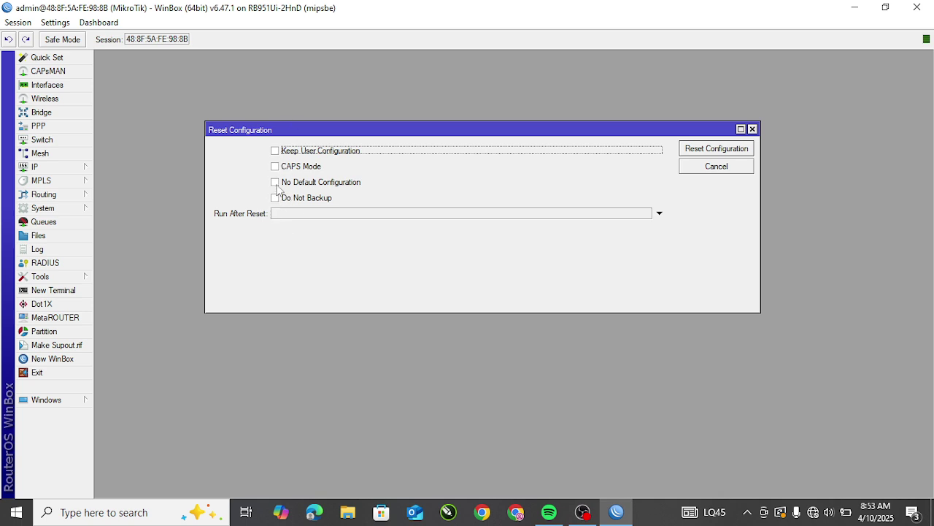
left_click(275, 182)
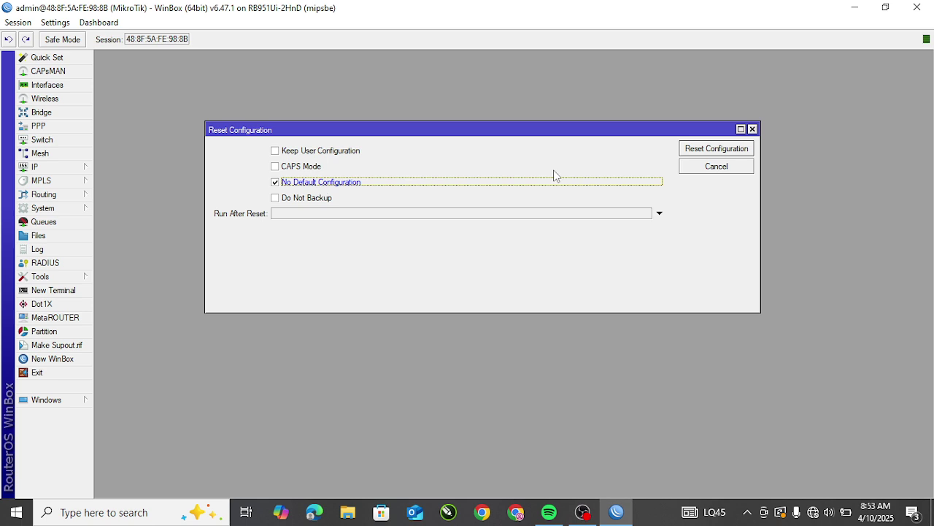
left_click(715, 149)
left_click(522, 269)
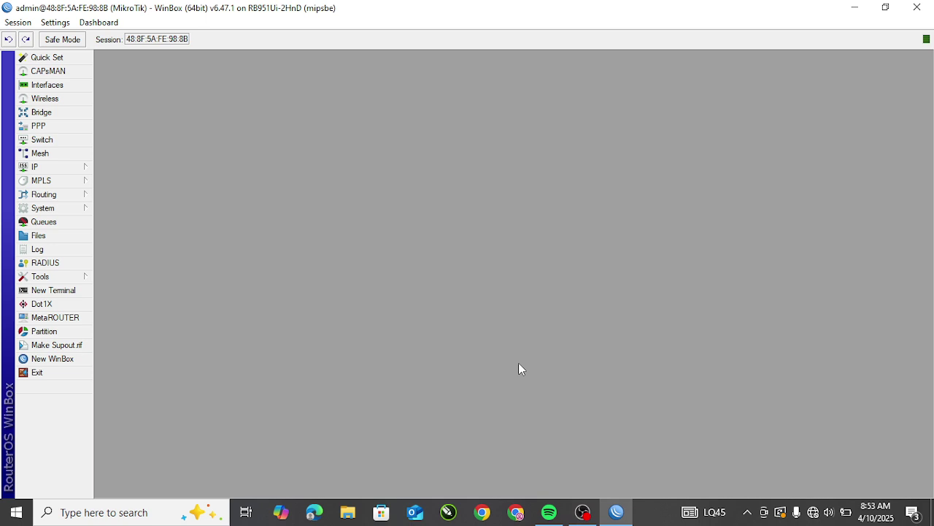
Step: Cancel the reconnect and log back in to the reset RB951Ui-2HnD router from Neighbors
left_click(584, 513)
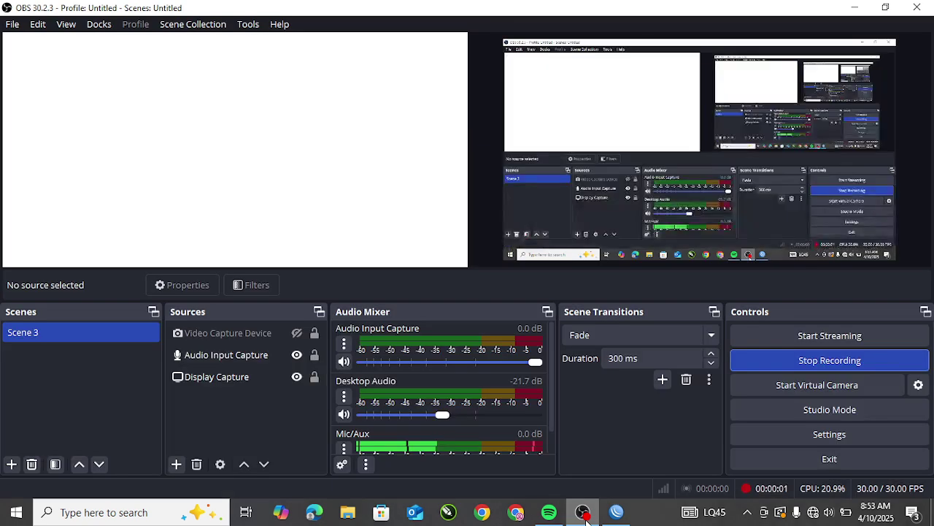
left_click(584, 513)
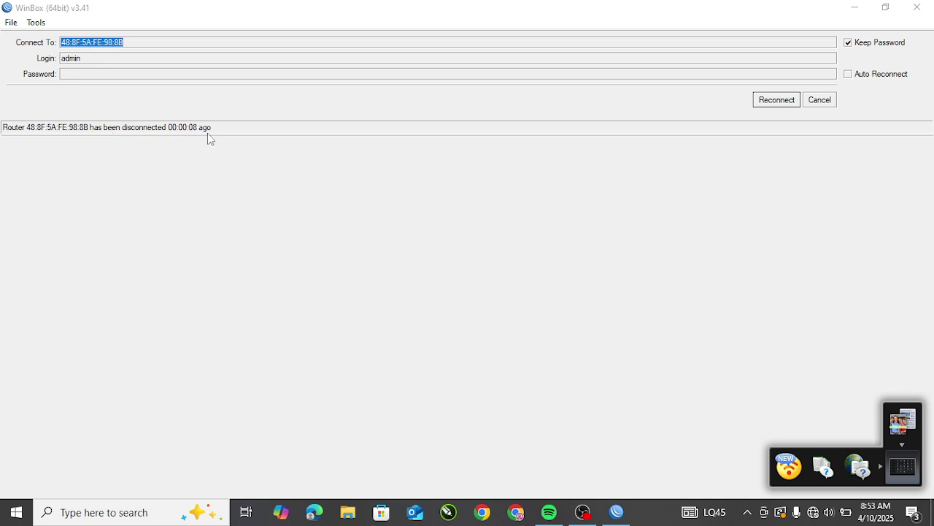
left_click(821, 102)
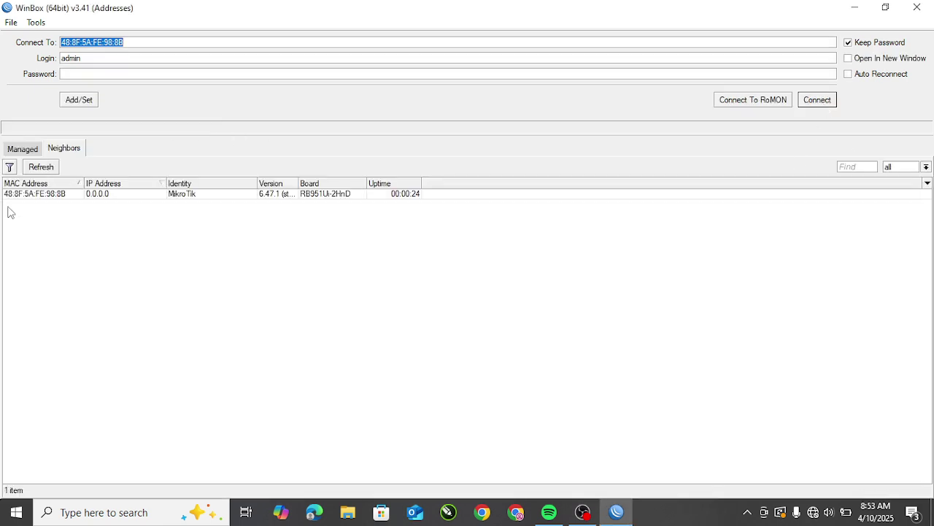
left_click(44, 195)
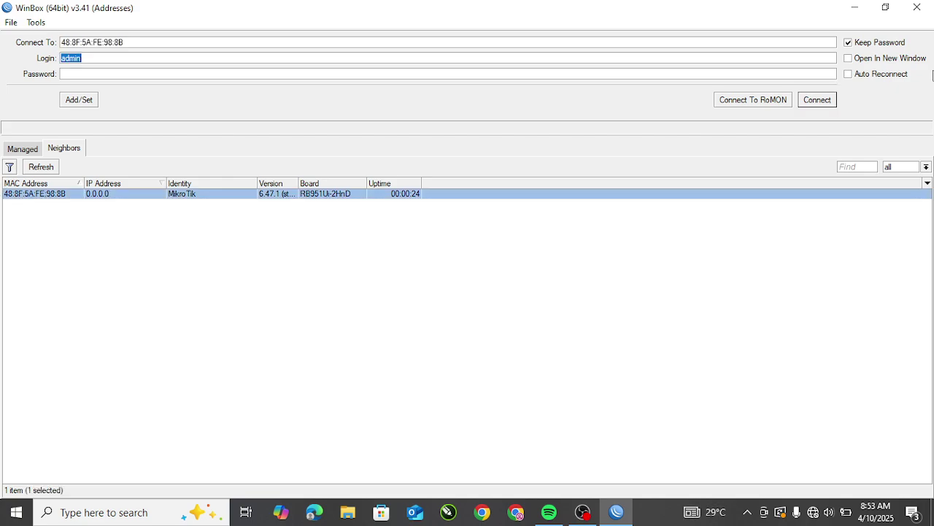
left_click(830, 105)
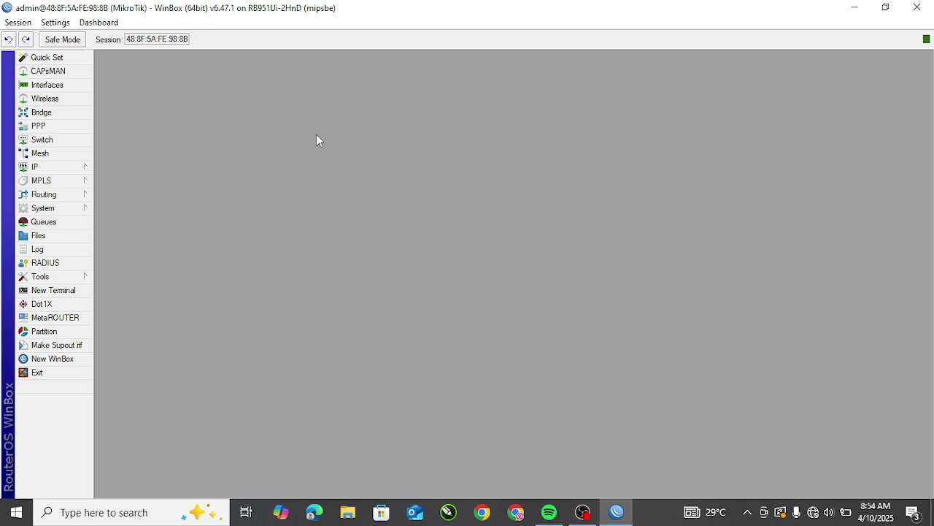
Step: Replace the router identity MikroTik with the owner's name and apply it
left_click(56, 209)
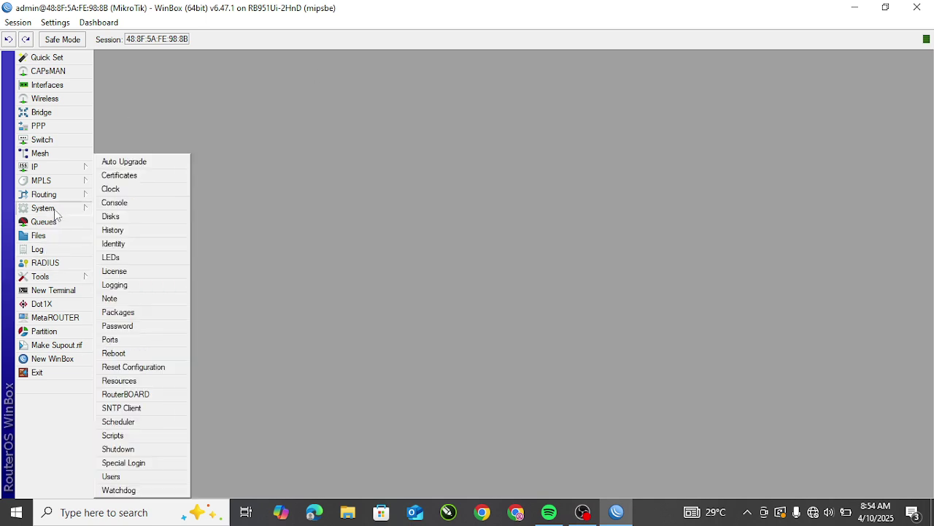
left_click(127, 248)
left_click_drag(513, 256, 467, 258)
key("BackSpace")
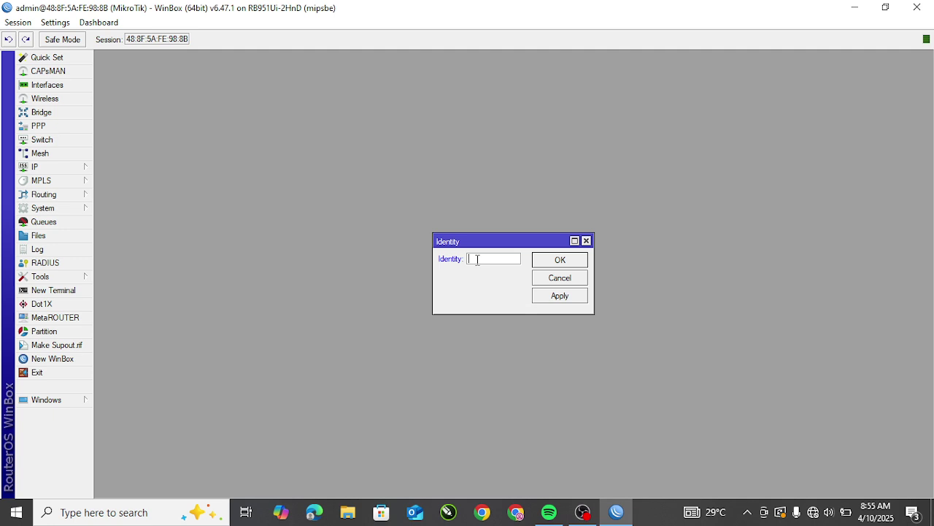
type("Husnui")
left_click(559, 296)
left_click(566, 260)
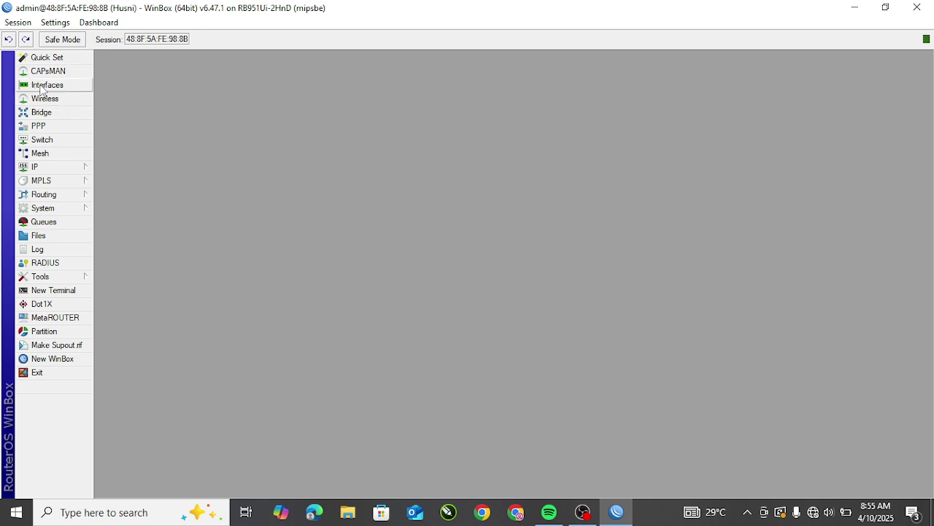
Step: Open the Interface List and inspect ether1–ether5, with ether2 the only running port
left_click(42, 88)
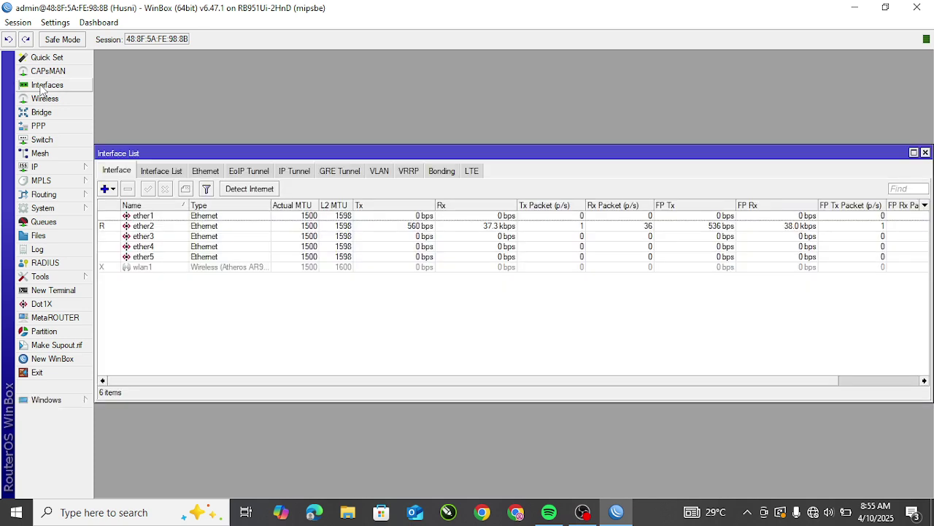
left_click(153, 217)
left_click(169, 351)
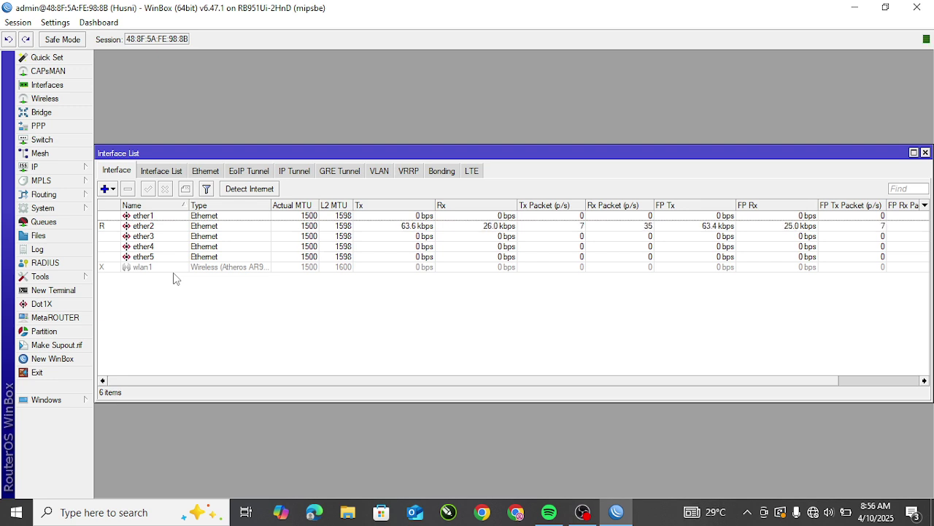
left_click(103, 227)
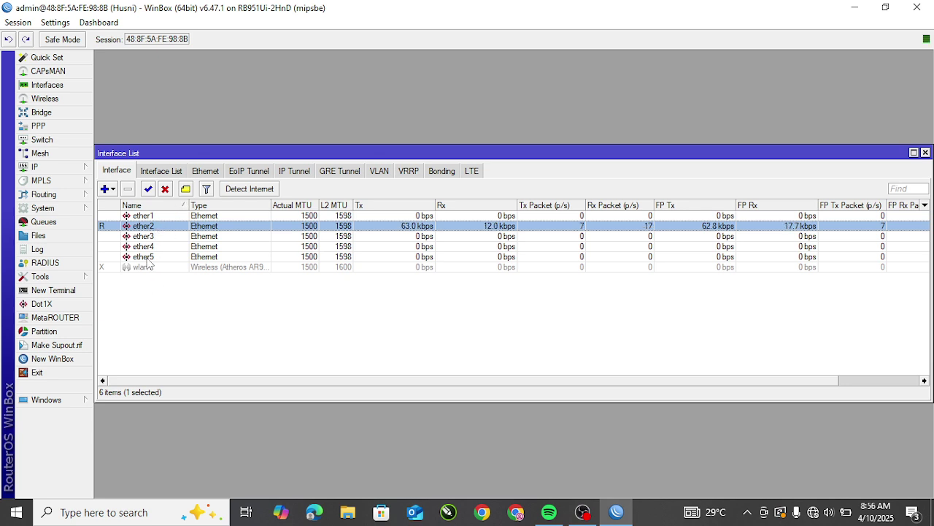
left_click(160, 237)
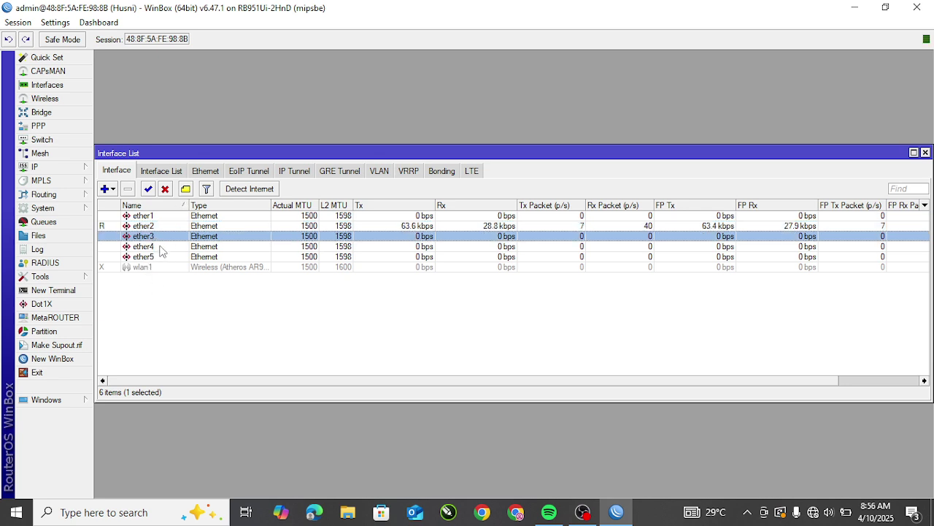
left_click(158, 259)
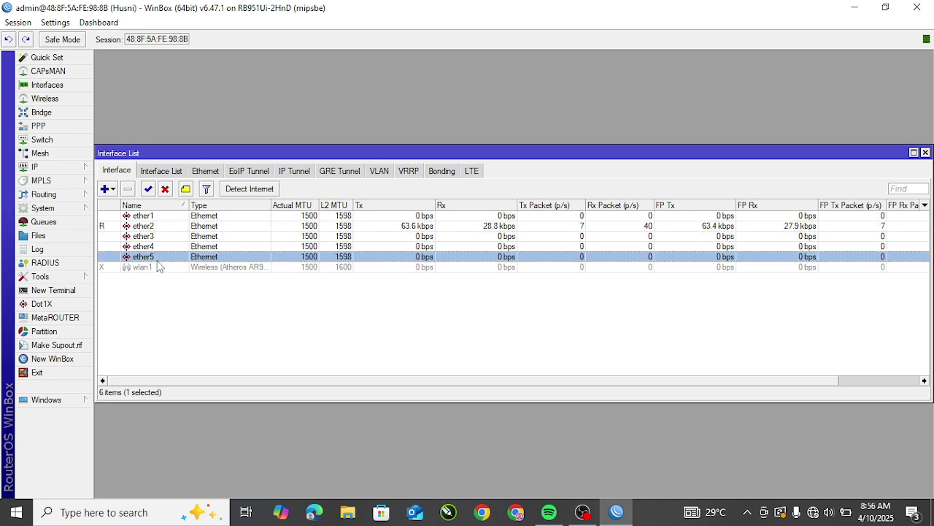
left_click(184, 307)
left_click(163, 217)
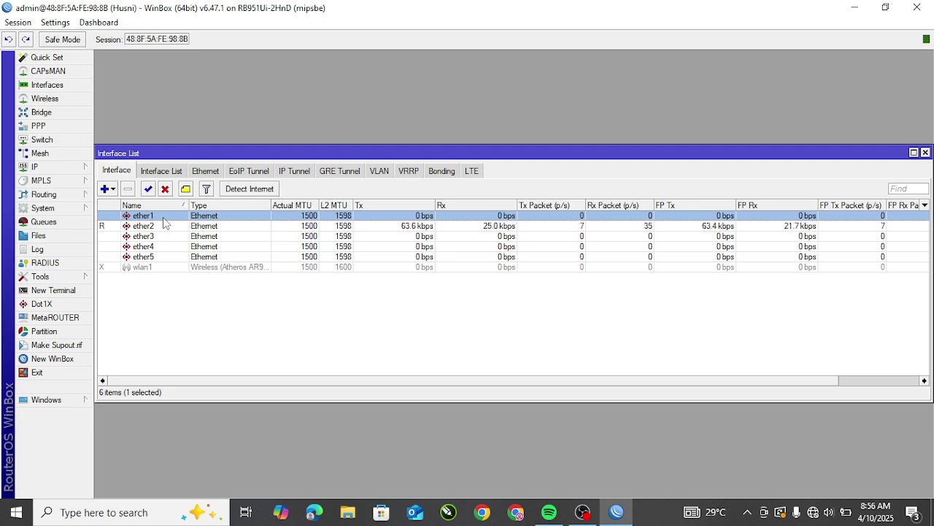
left_click(168, 292)
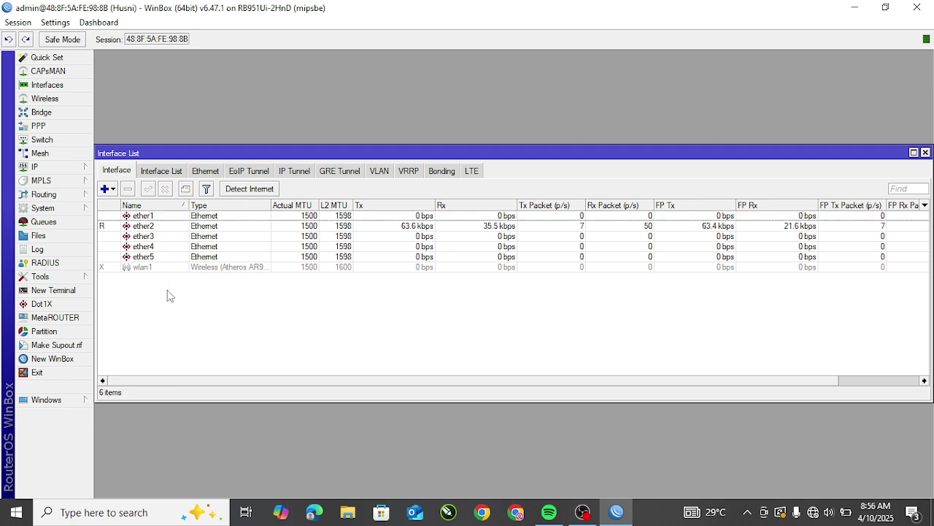
double_click(160, 217)
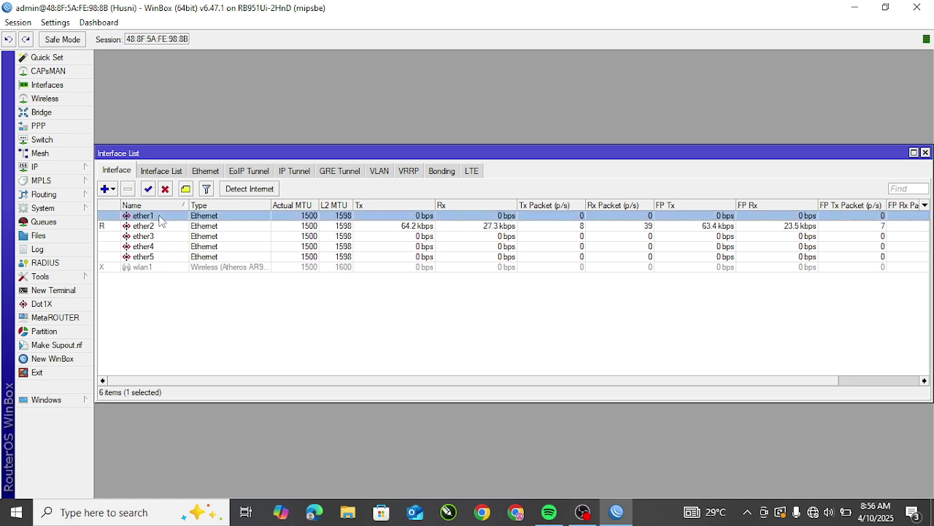
Step: Rename the ether1 interface to ISP
left_click(207, 364)
double_click(149, 218)
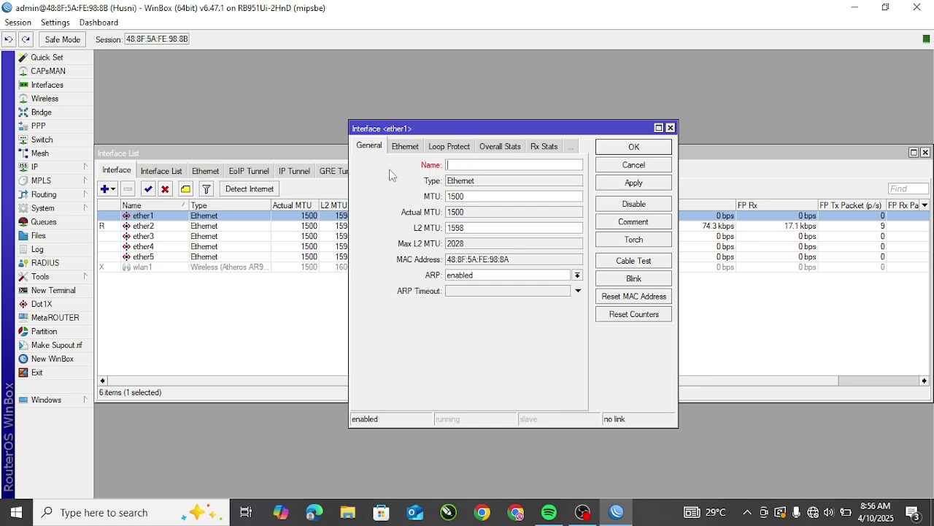
type("ISP")
left_click(633, 185)
left_click(635, 147)
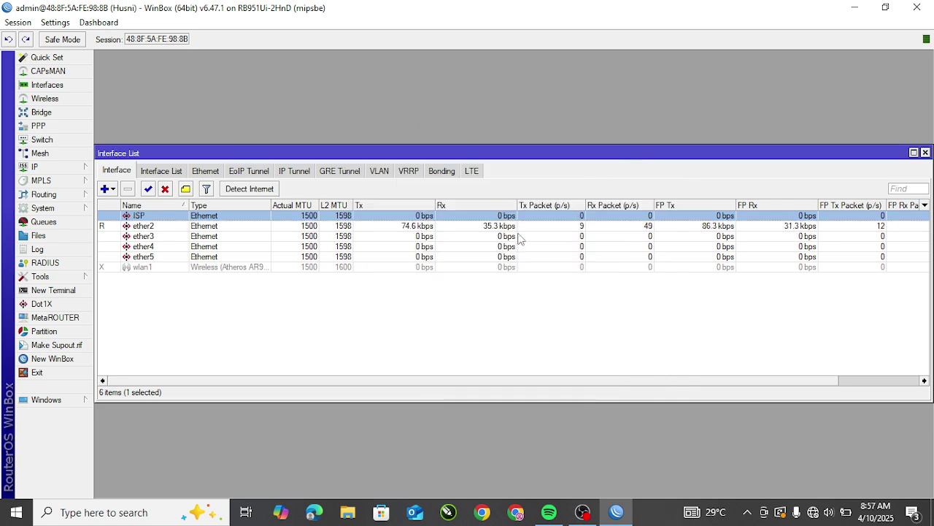
Step: Rename the ether2 interface to VLAN
double_click(159, 228)
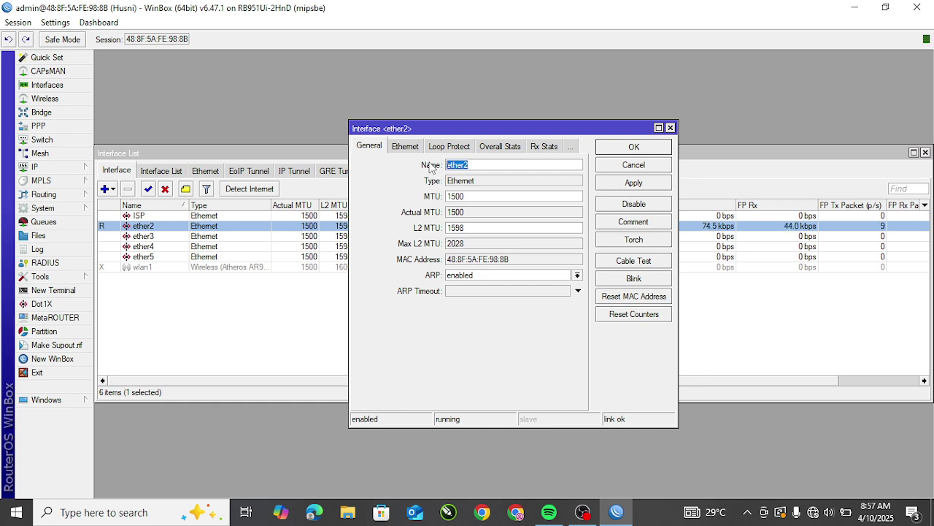
type("VLAN")
left_click(635, 189)
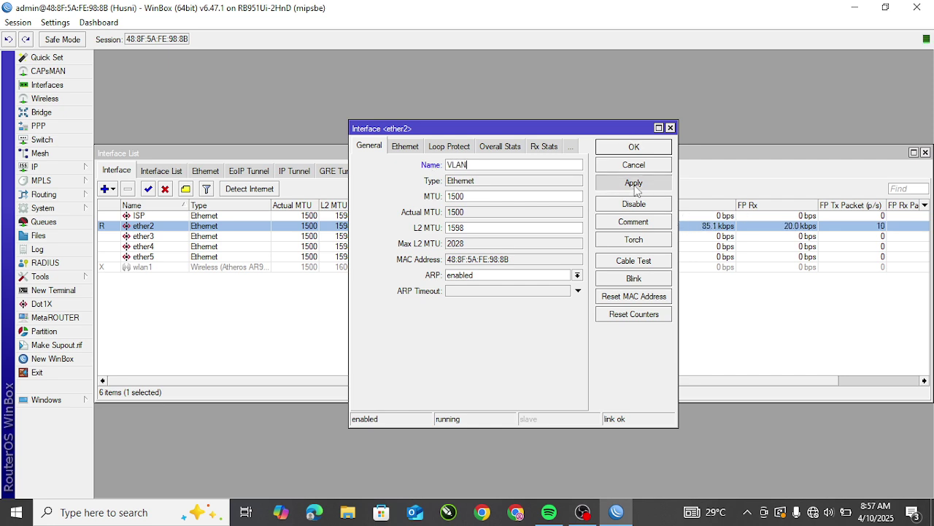
left_click(637, 146)
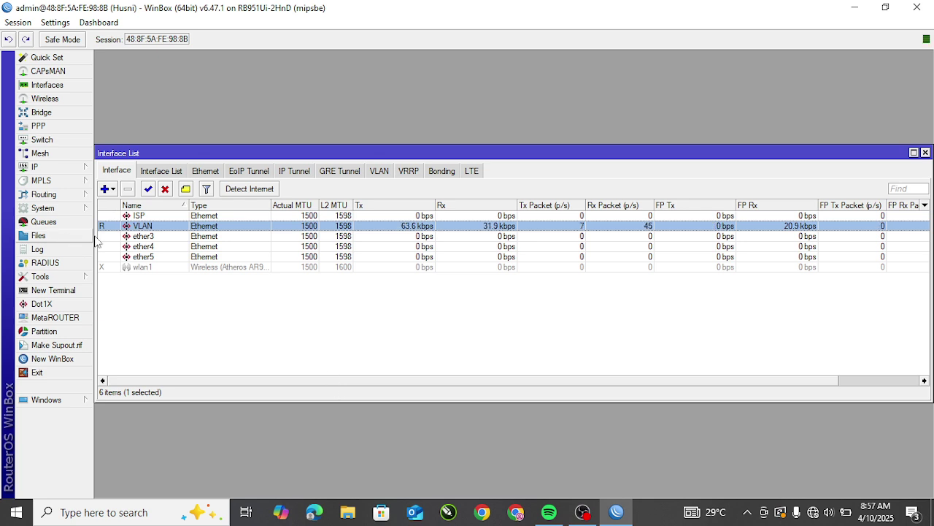
left_click(141, 217)
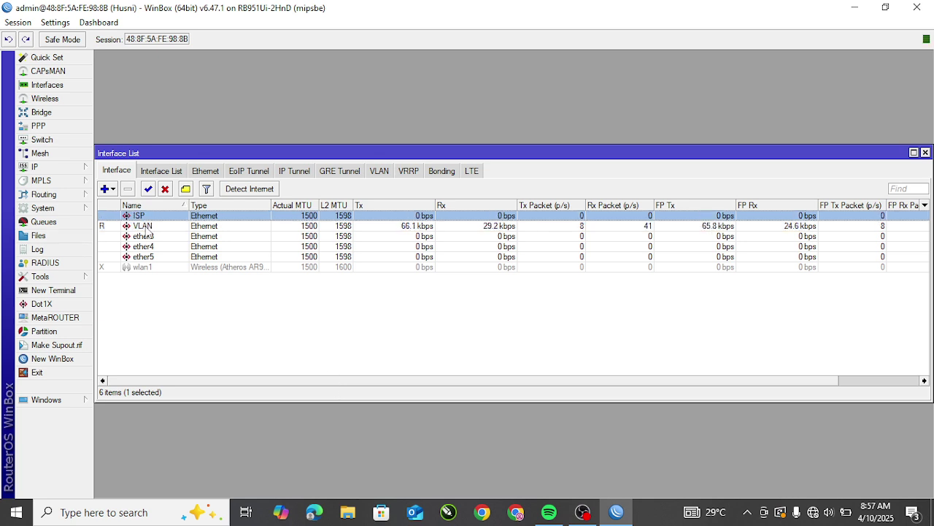
left_click(145, 228)
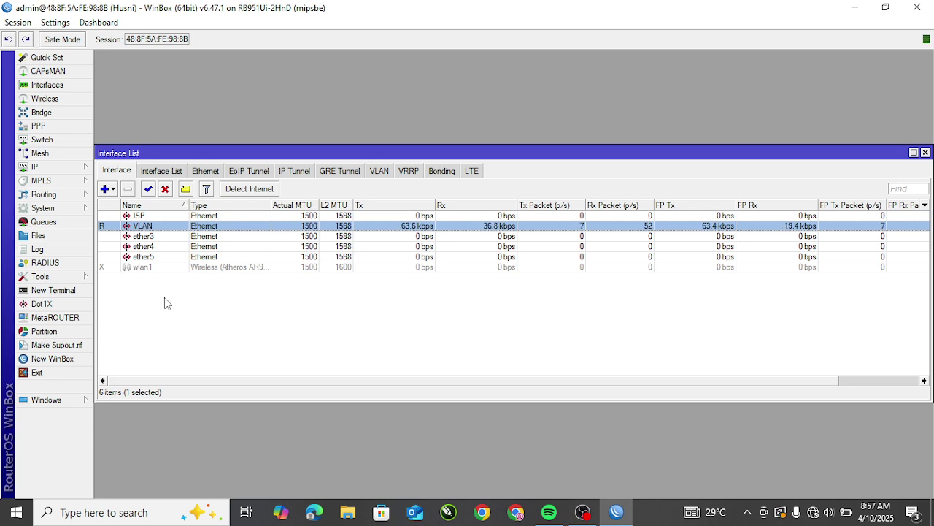
Step: Start a new VLAN interface and name it vlan1-SISWA
left_click(131, 328)
left_click(107, 192)
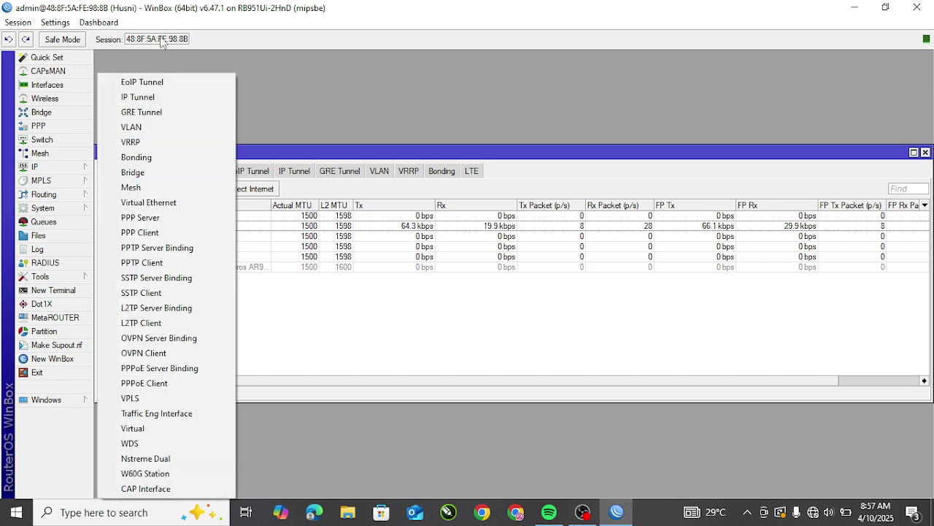
left_click(321, 329)
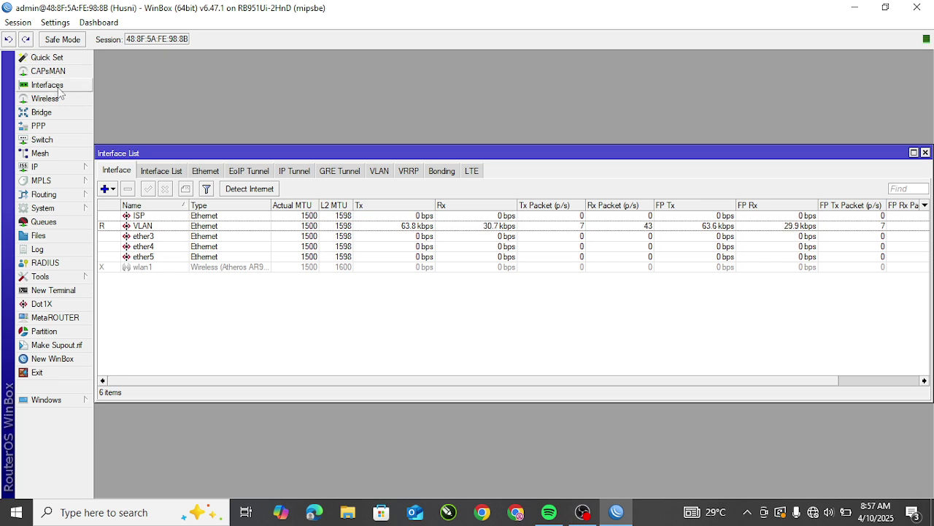
left_click(107, 189)
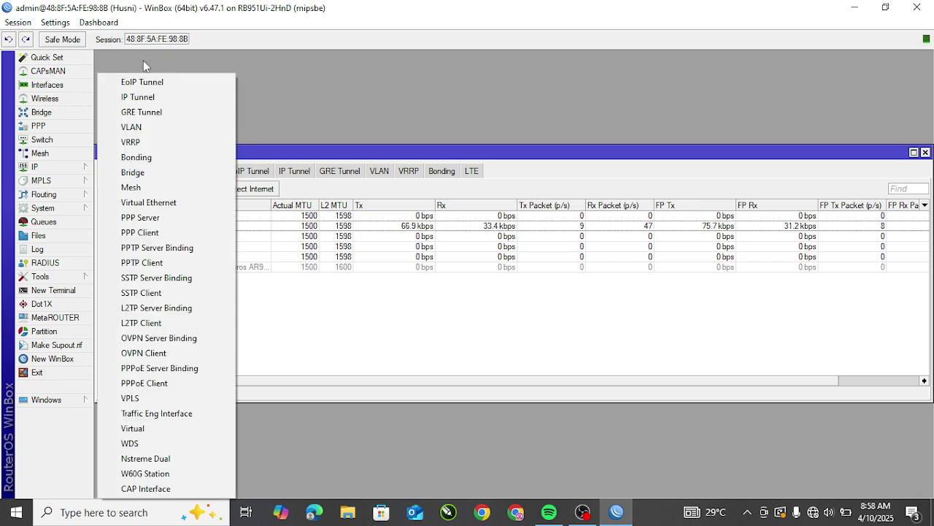
left_click(138, 126)
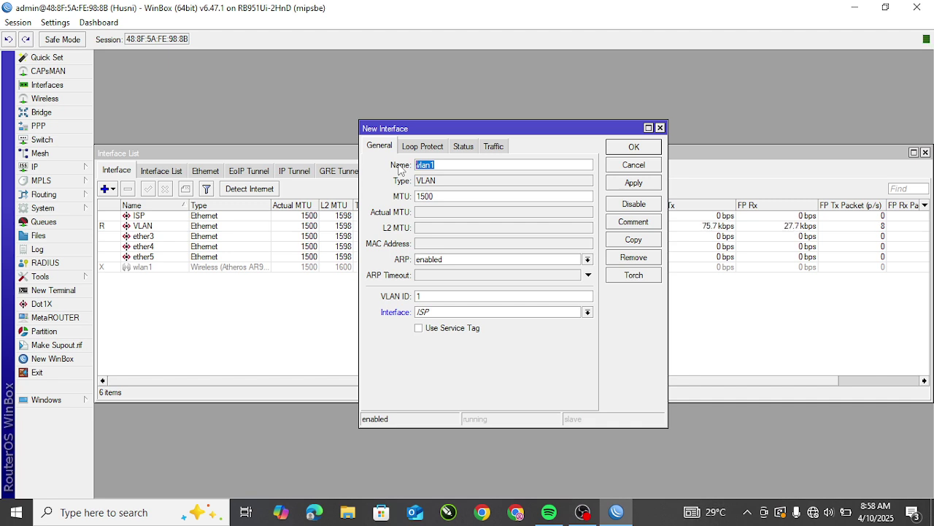
left_click(465, 167)
type("-SISWA")
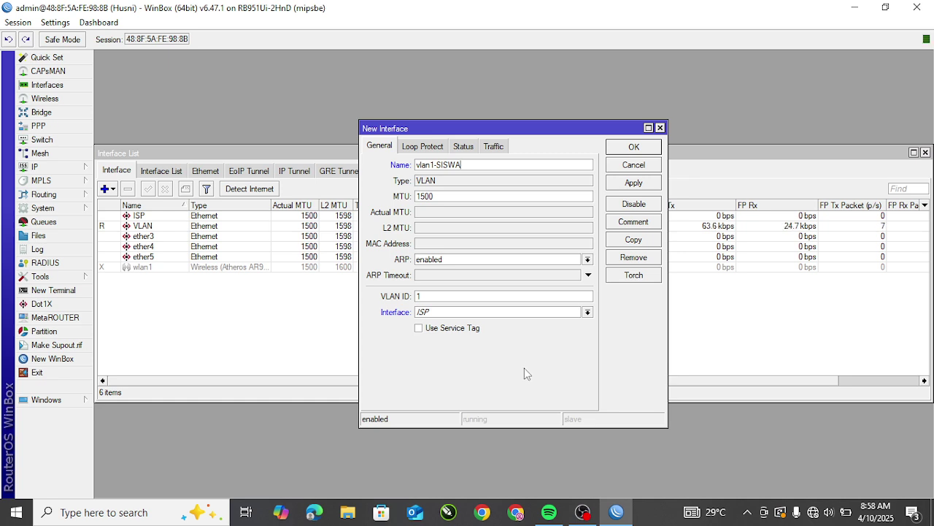
Step: Give vlan1-SISWA VLAN ID 10 on the VLAN interface and create it
left_click(437, 293)
left_click(434, 314)
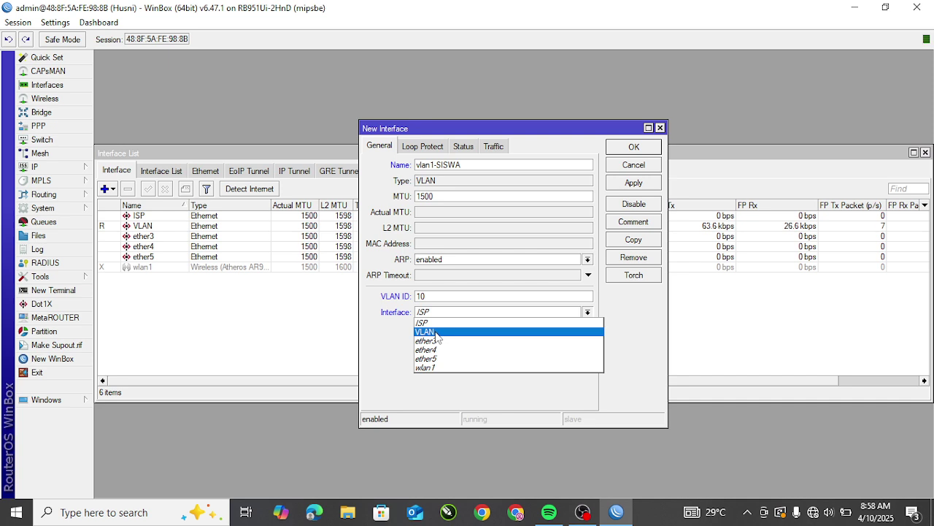
left_click(435, 332)
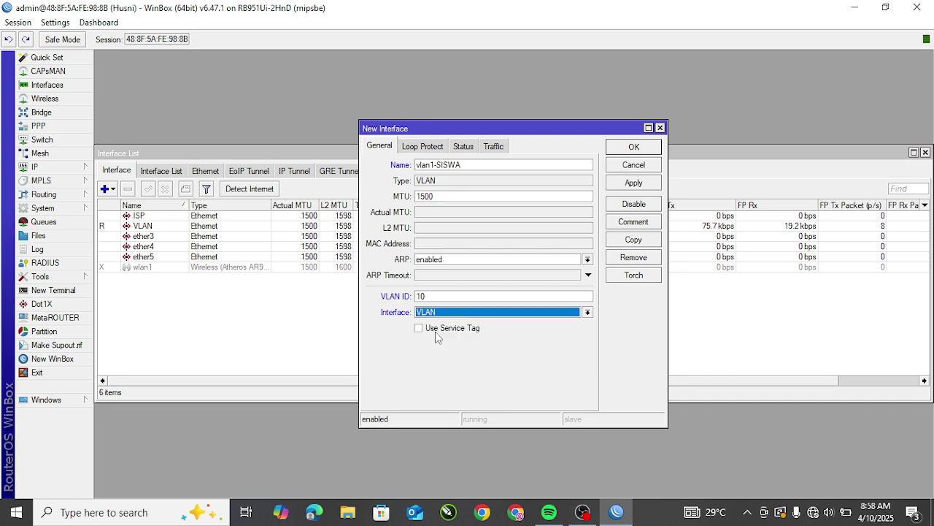
left_click(636, 188)
left_click(634, 146)
left_click(184, 237)
left_click(236, 328)
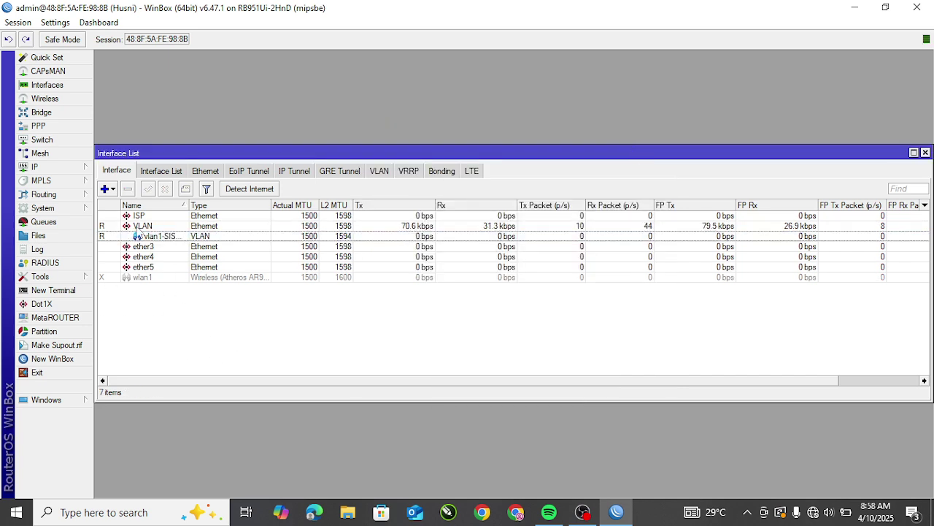
Step: Add vlan2-GURU with VLAN ID 20 on the VLAN interface, then close the Interface List
left_click(114, 192)
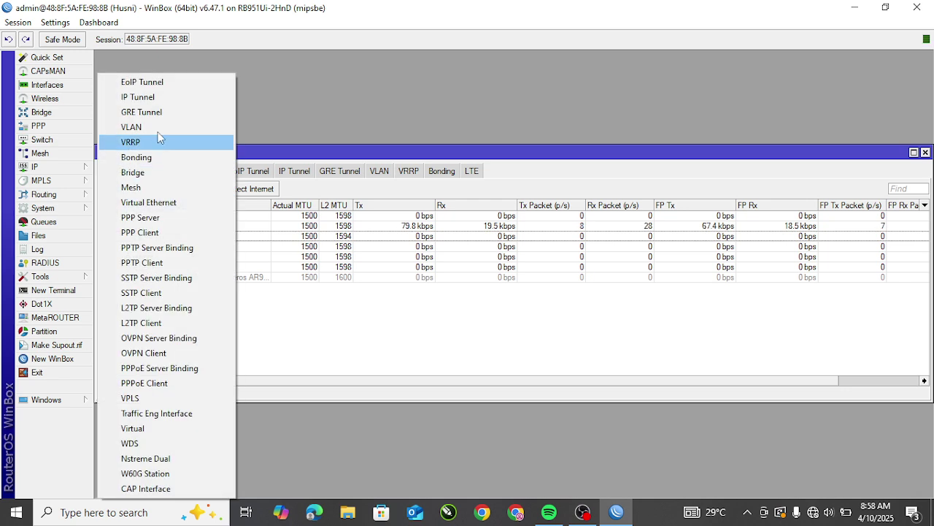
left_click(158, 127)
type("vlan2")
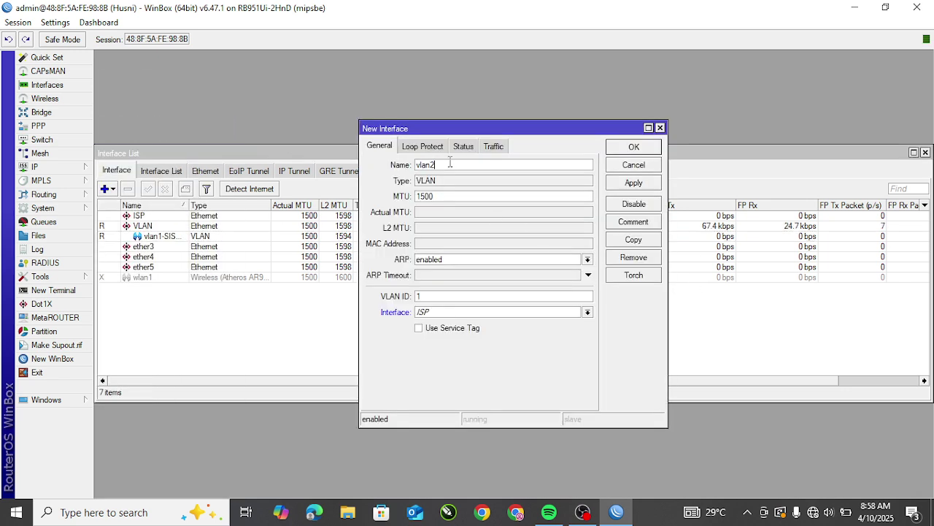
type("-GURU")
left_click(434, 298)
key("BackSpace")
type("20")
left_click(460, 313)
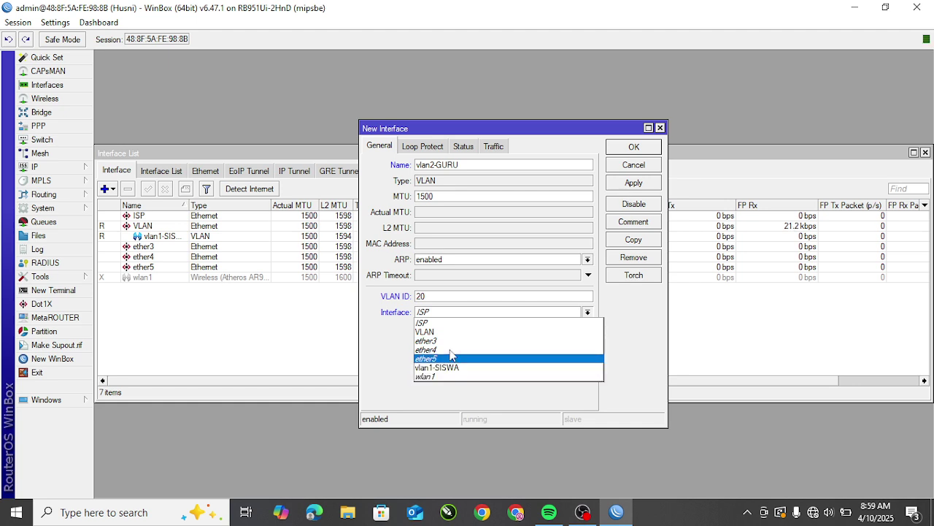
left_click(431, 334)
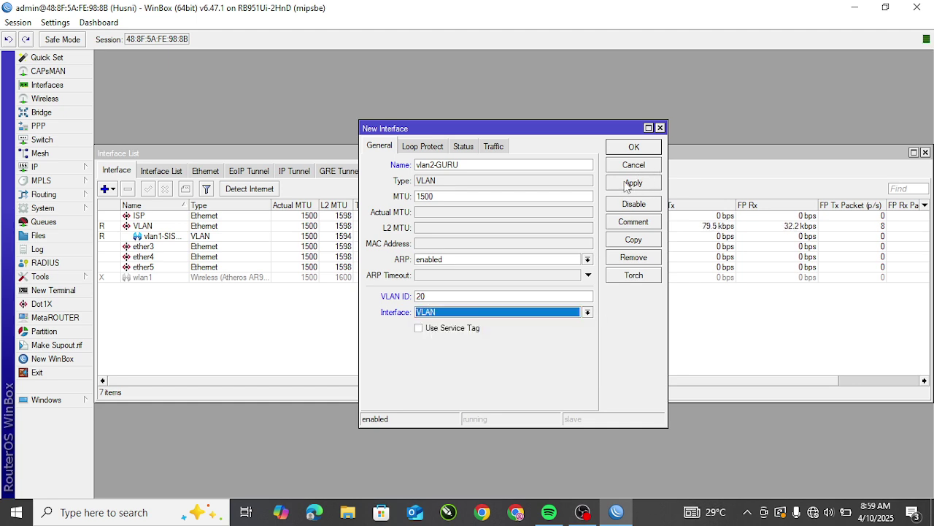
left_click(626, 184)
left_click(639, 150)
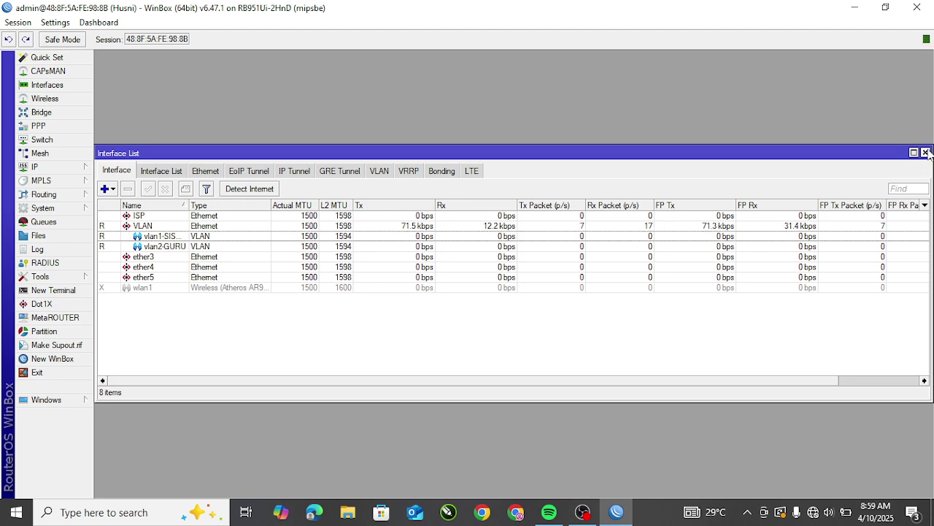
left_click(926, 152)
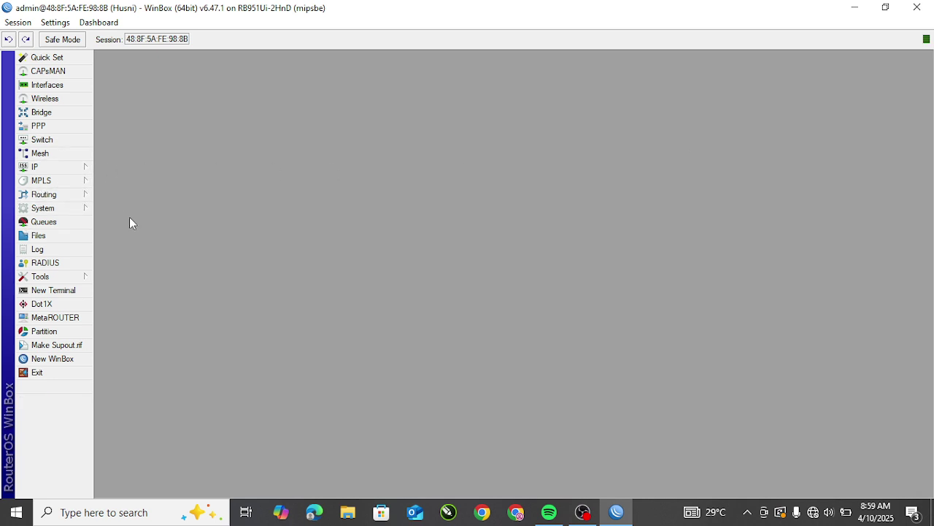
Step: Add a DHCP client on ISP using peer DNS and NTP, then close the DHCP Client list
left_click(47, 169)
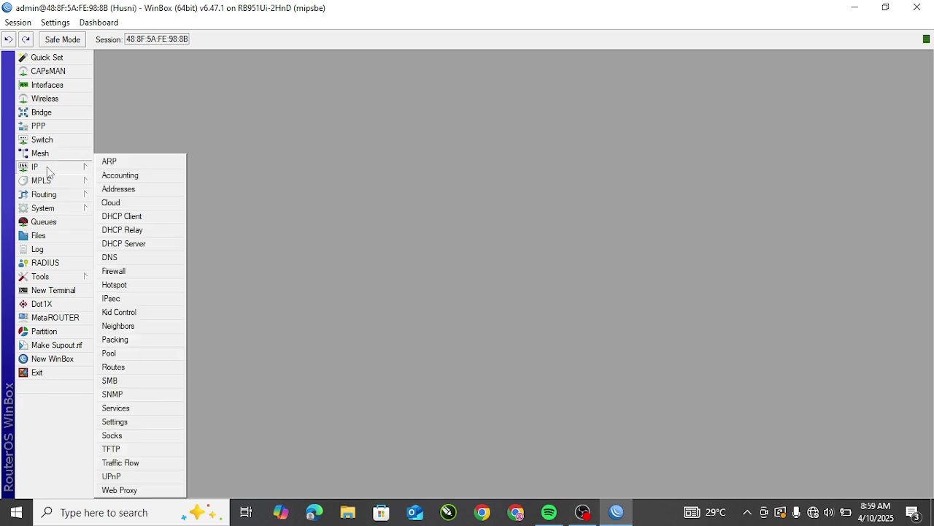
left_click(135, 219)
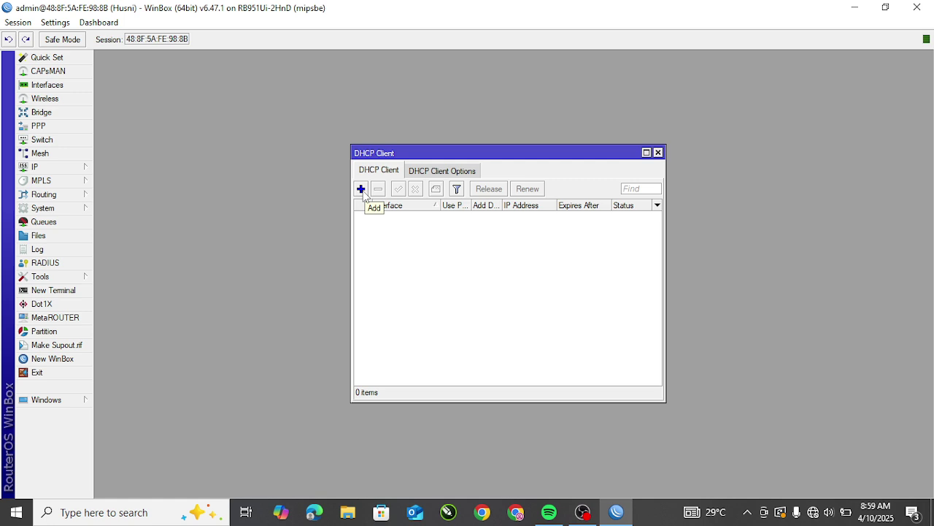
left_click(362, 191)
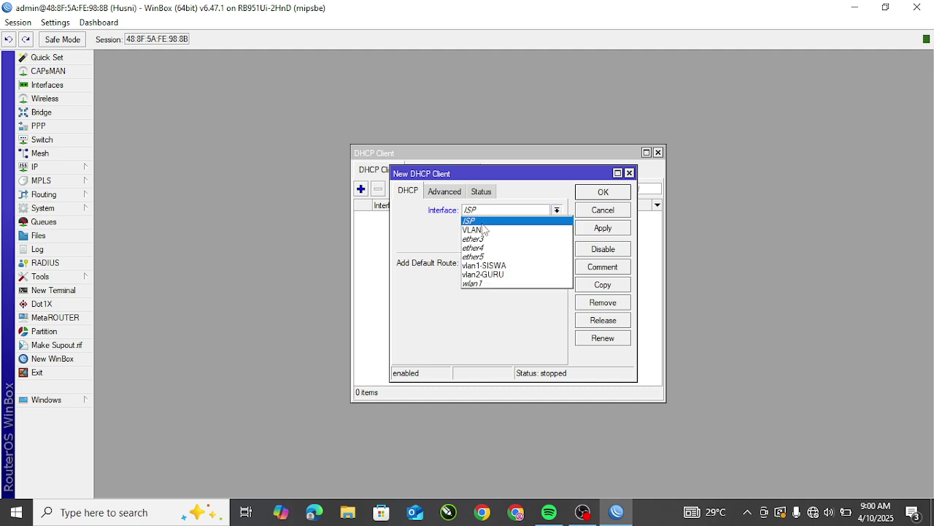
left_click(538, 214)
left_click(600, 229)
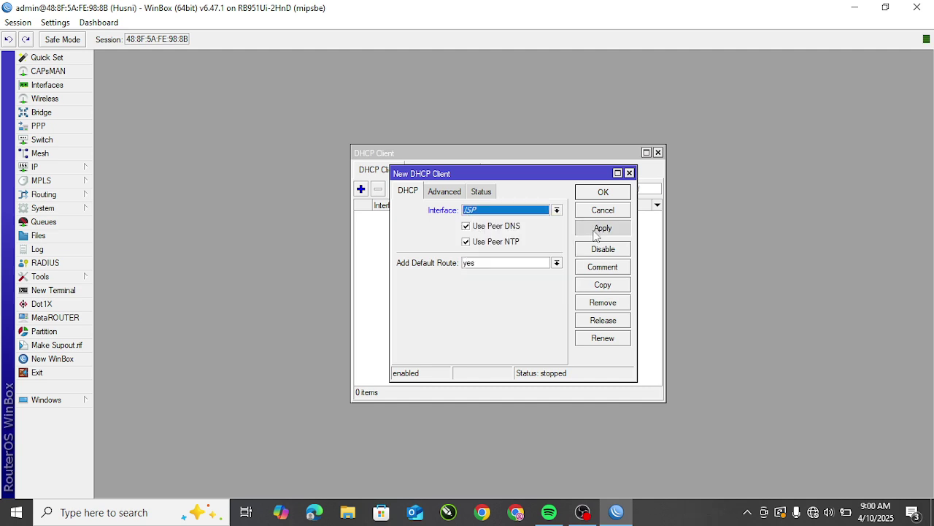
left_click(610, 192)
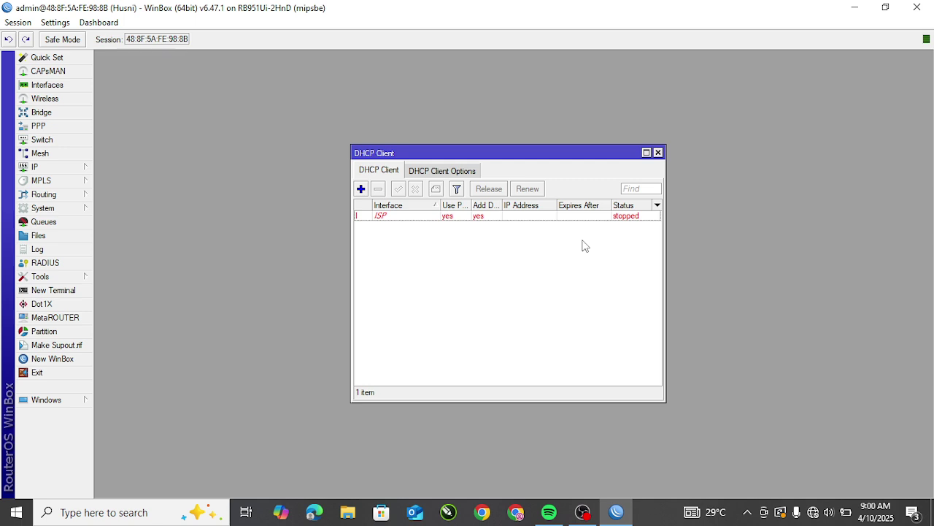
left_click(630, 217)
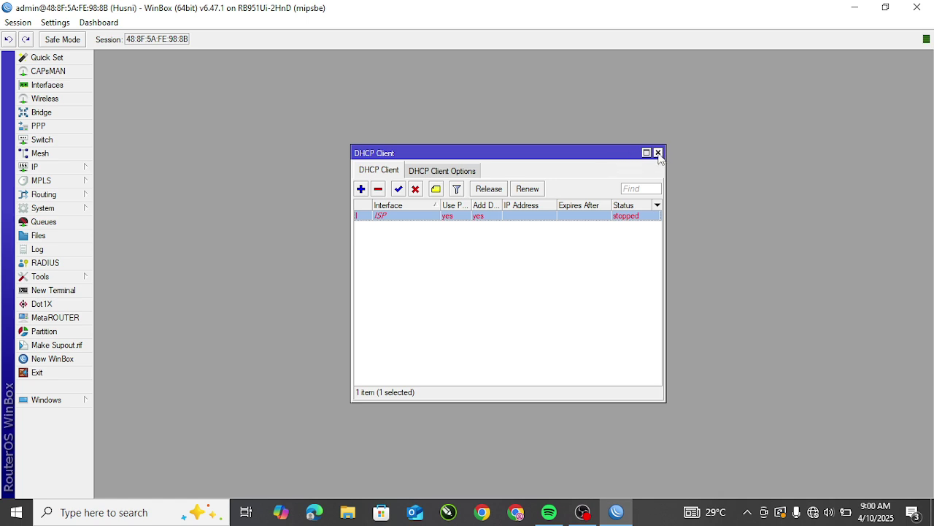
left_click(659, 153)
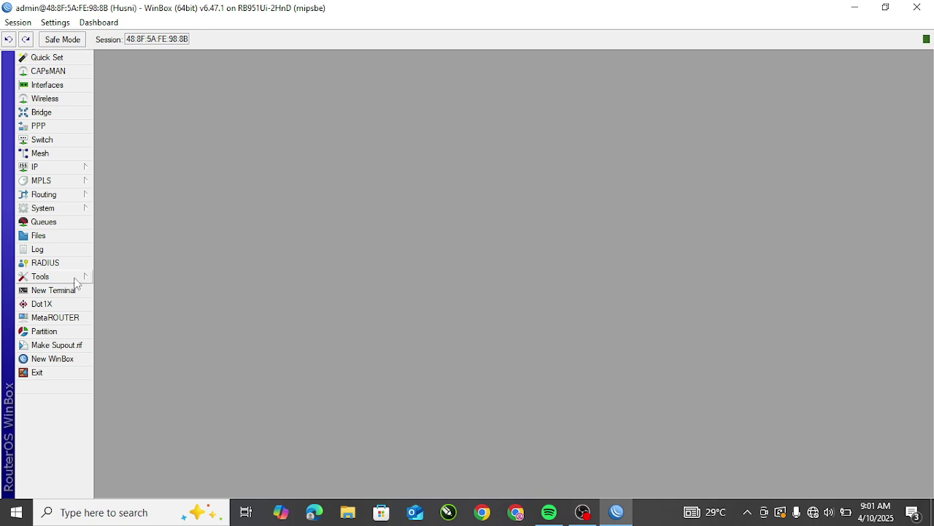
Step: Run ping 8.8.8.8 in a new terminal, observe 'no route to host', and close it
left_click(52, 291)
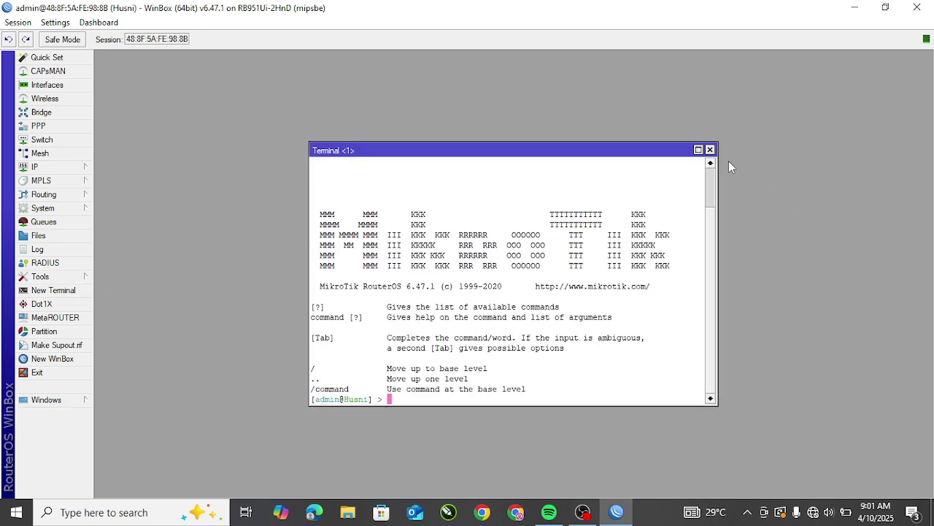
left_click(709, 149)
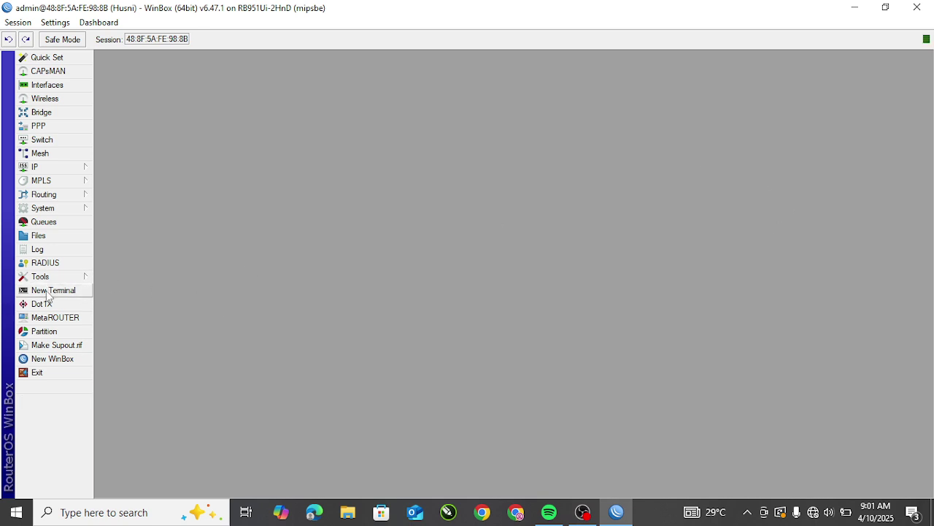
left_click(53, 291)
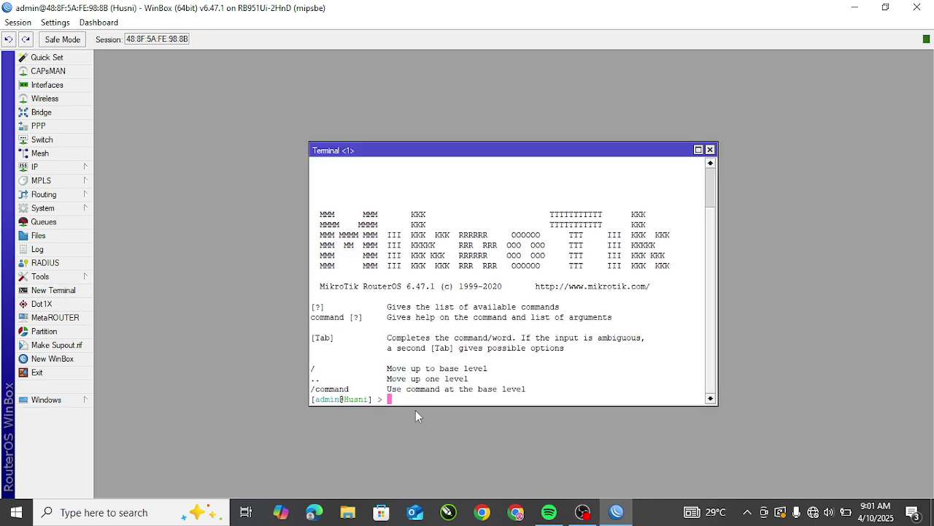
type("ping 8.8.8.8")
key("Return")
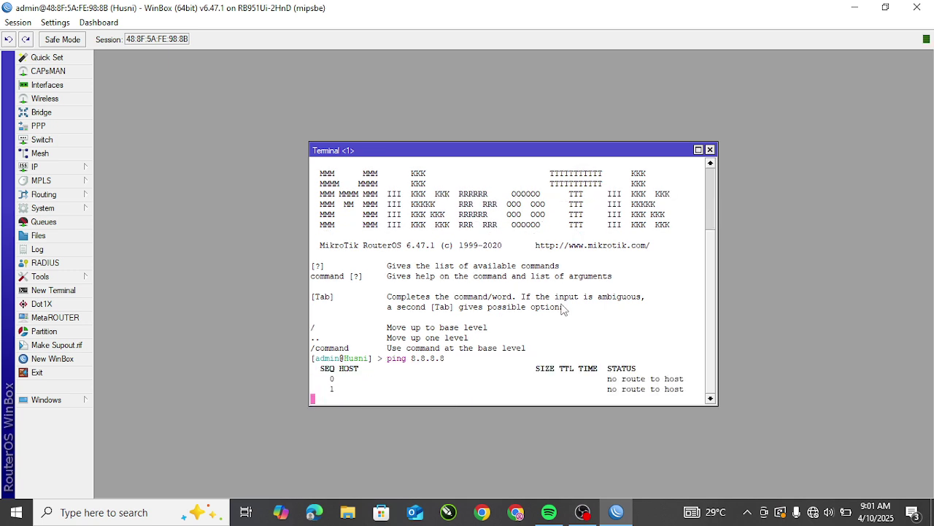
left_click_drag(608, 357, 696, 369)
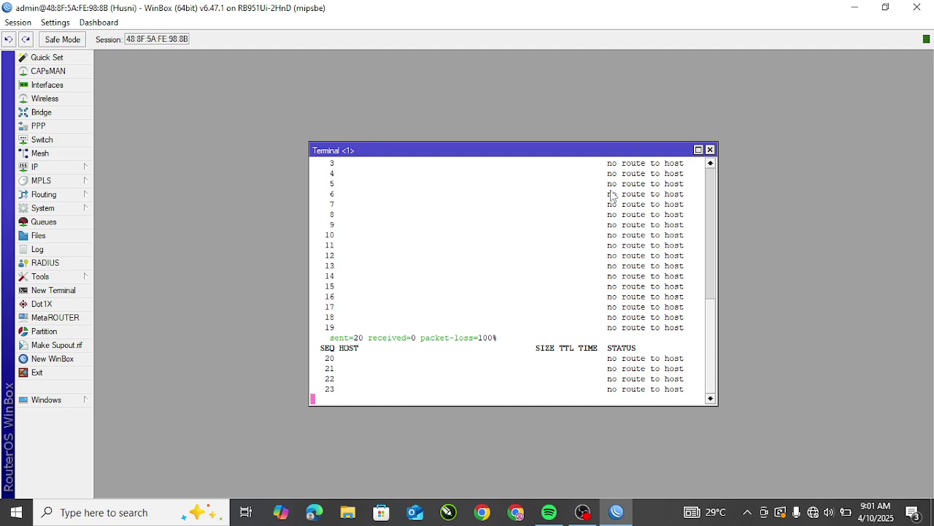
left_click_drag(605, 185, 665, 193)
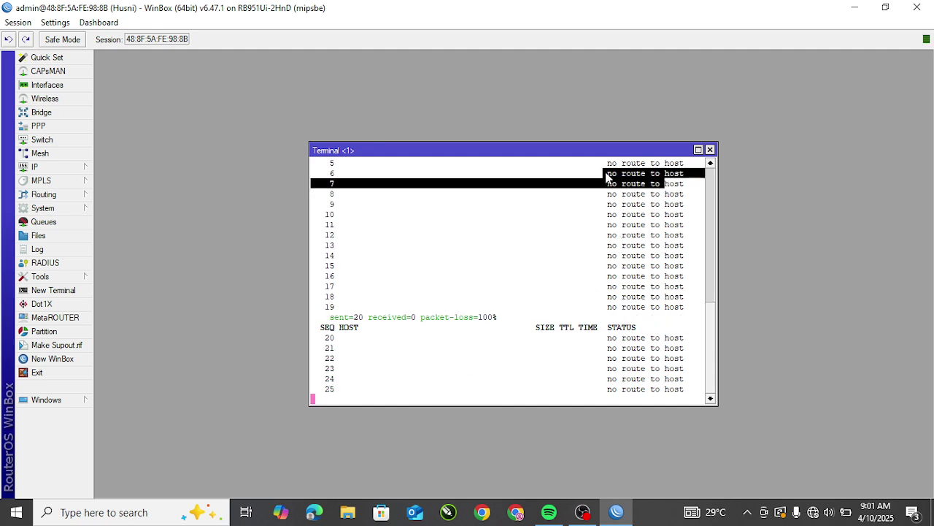
left_click(710, 149)
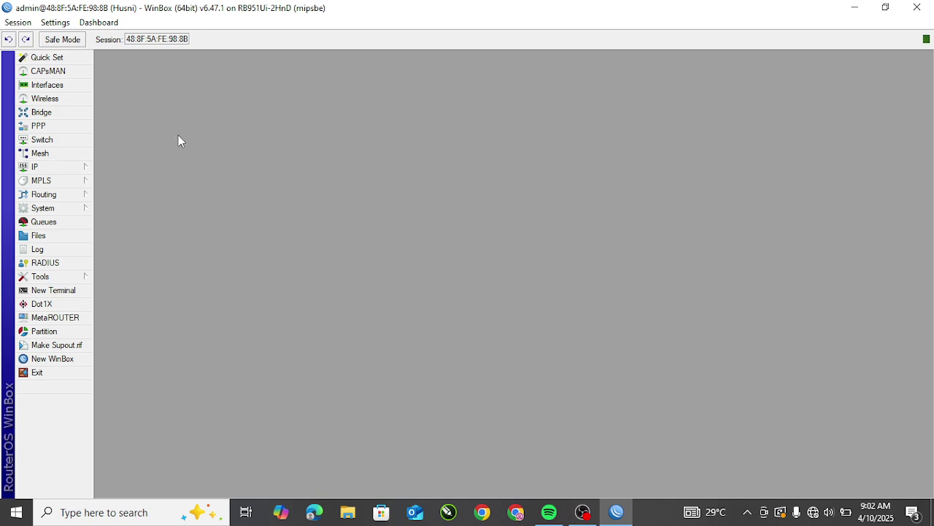
Step: In IP > Addresses, add 192.168.40.1/24 on interface vlan1-SISWA and save it
left_click(64, 173)
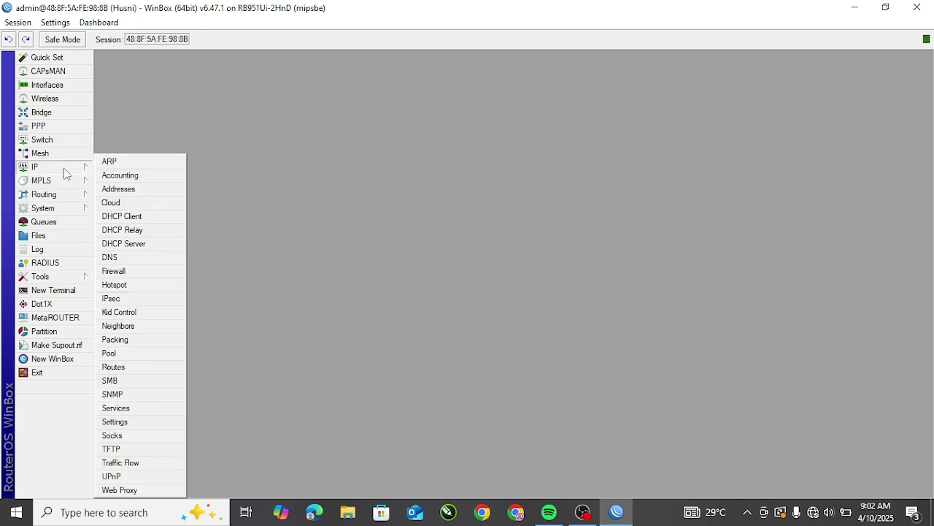
left_click(119, 189)
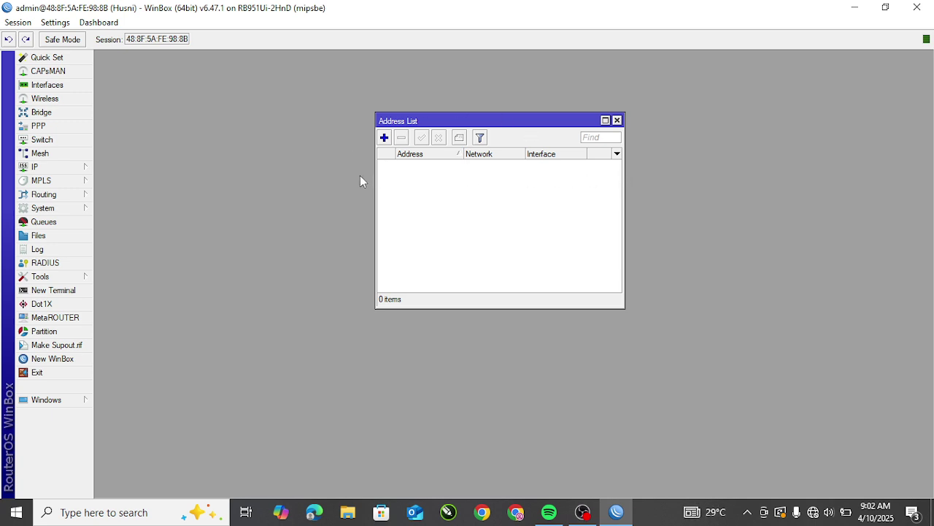
left_click(385, 138)
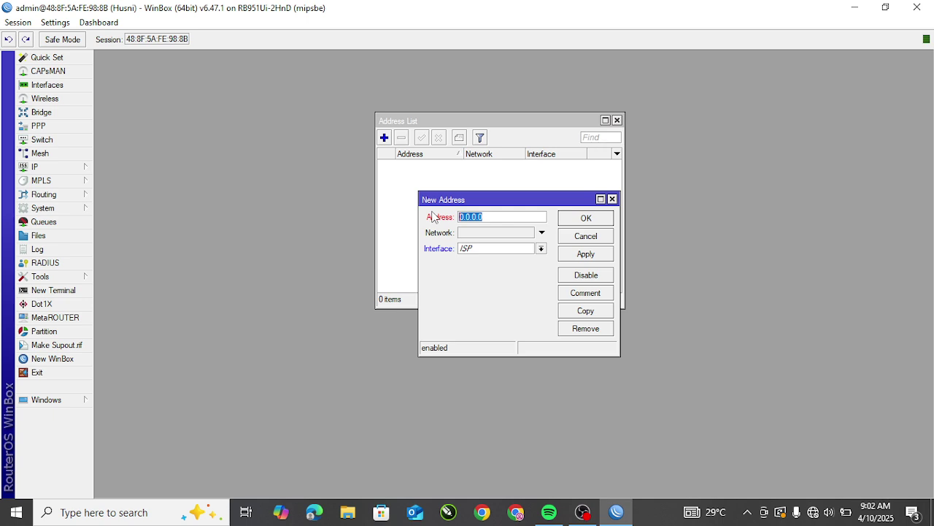
type("192.168.40.1/24")
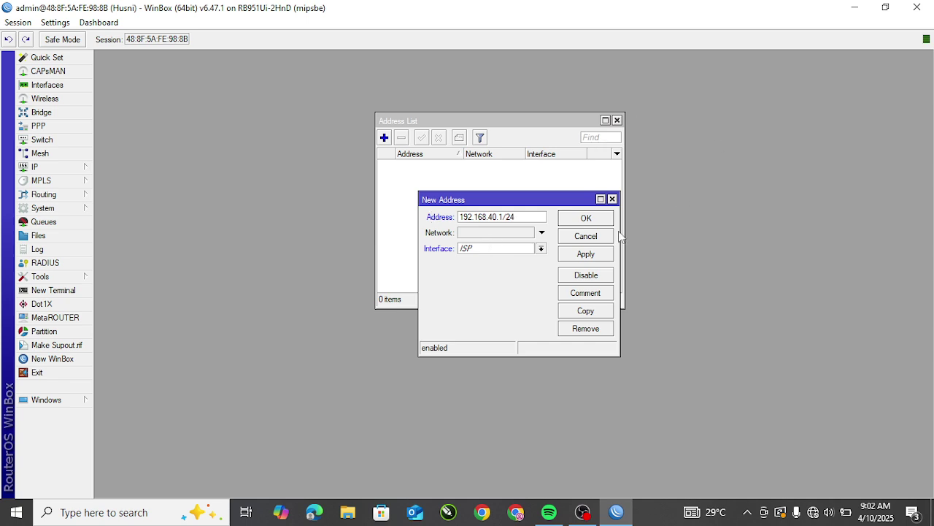
left_click(540, 250)
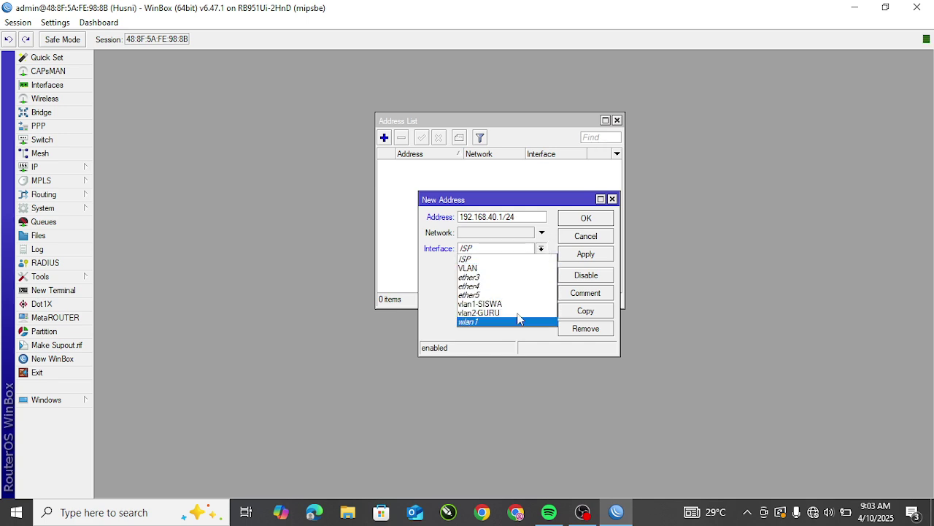
left_click(477, 258)
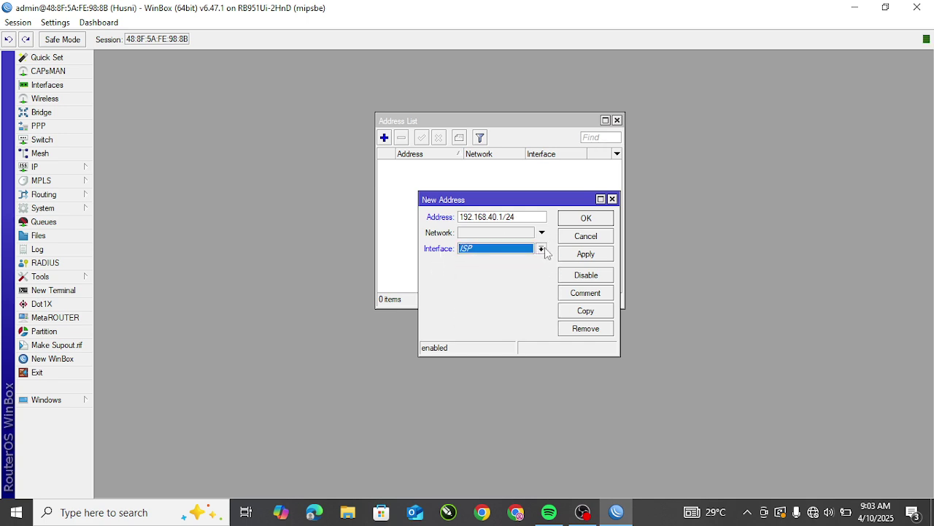
left_click(542, 249)
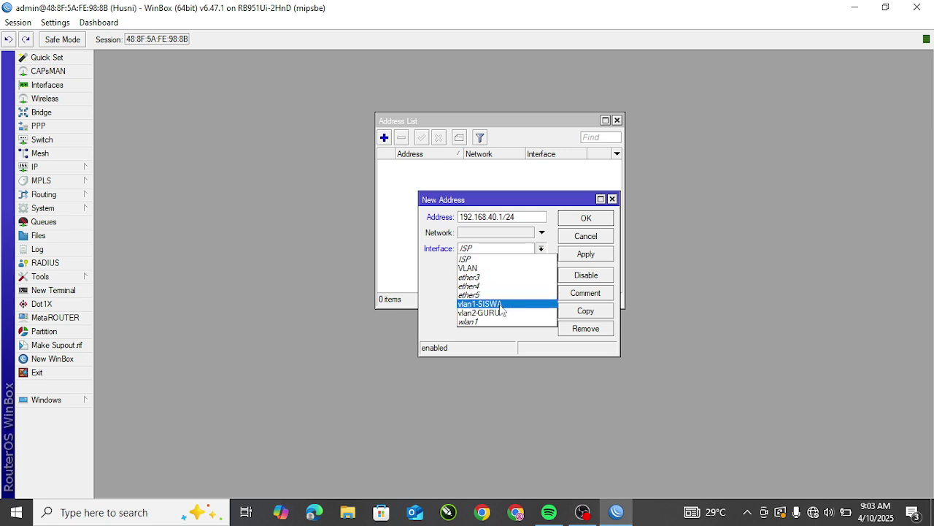
left_click(500, 304)
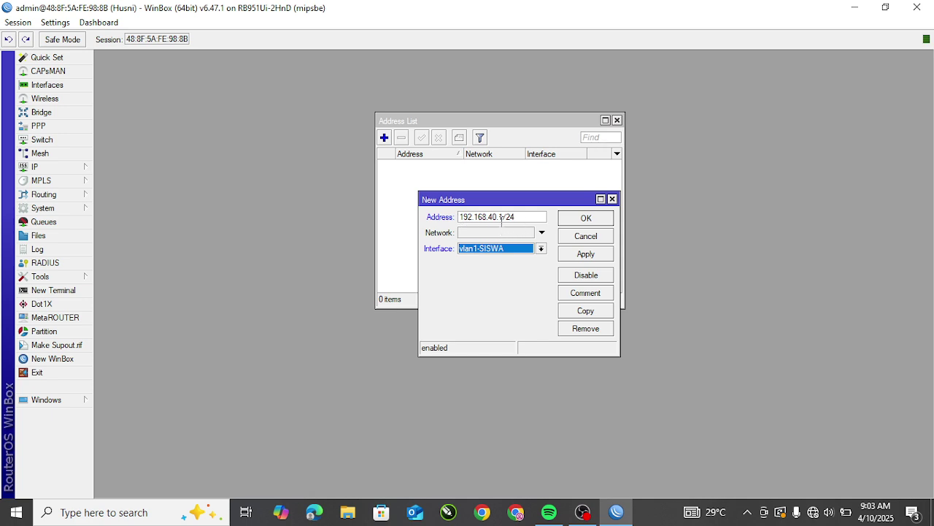
left_click(589, 261)
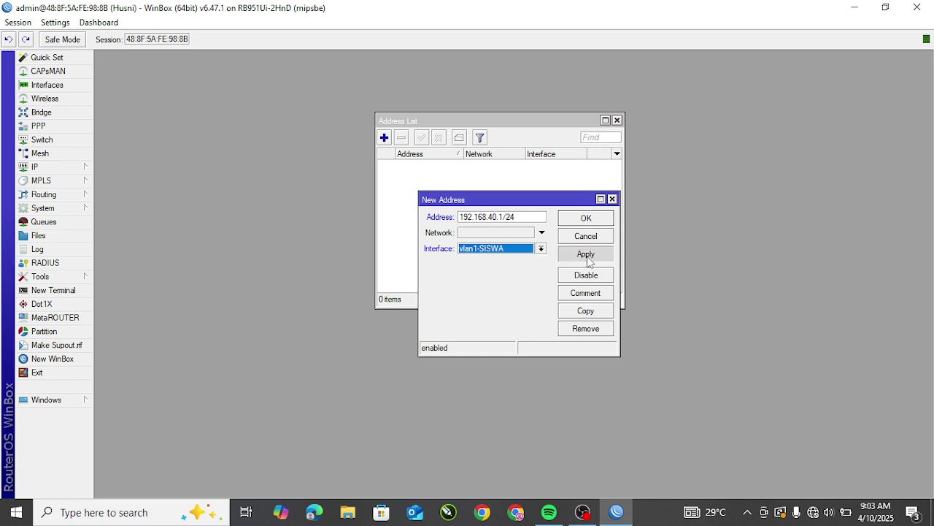
left_click(588, 219)
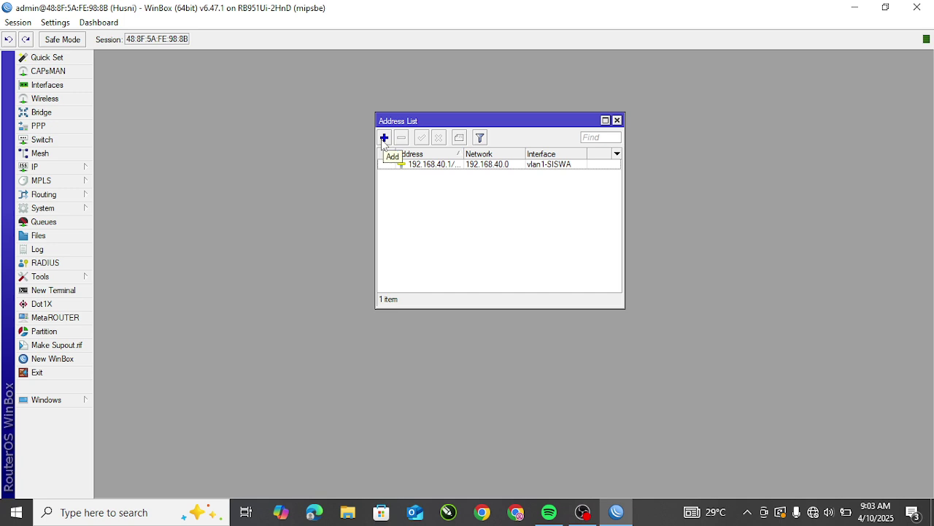
Step: Add a second address entry, 192.168.60.1/24, bound to interface vlan2-GURU
left_click(384, 138)
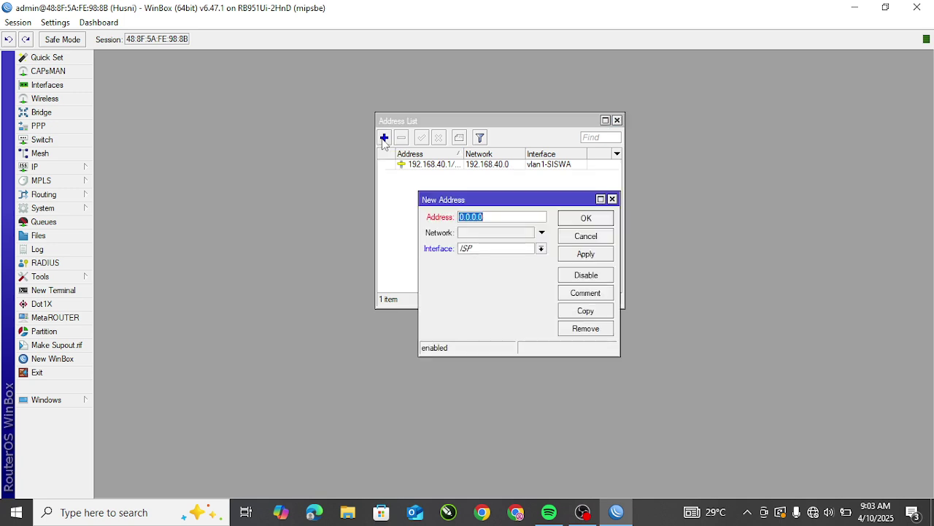
left_click(523, 216)
type("192.168.60.1/24")
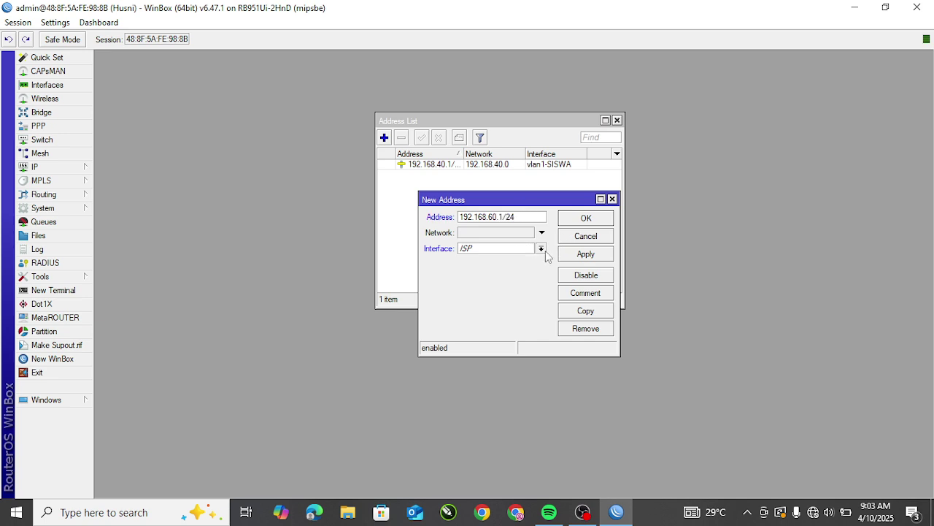
left_click(542, 249)
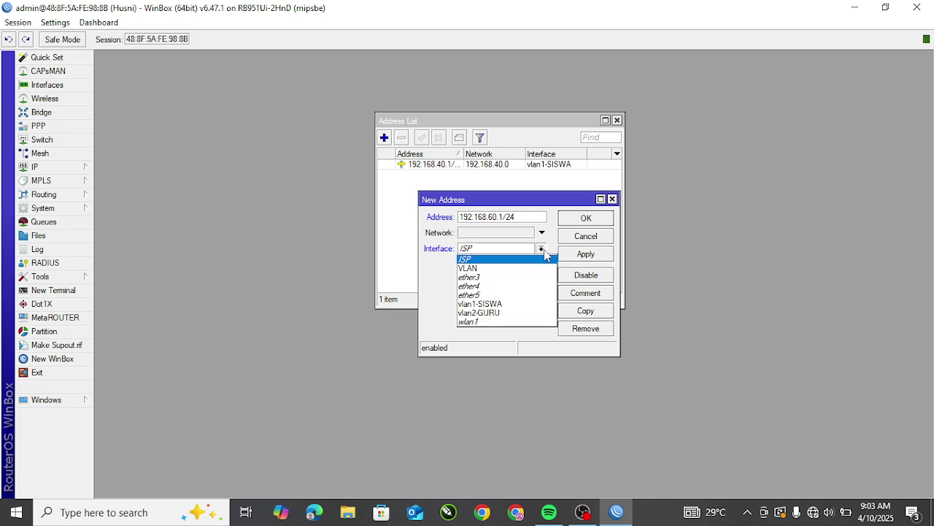
left_click(493, 312)
left_click(588, 255)
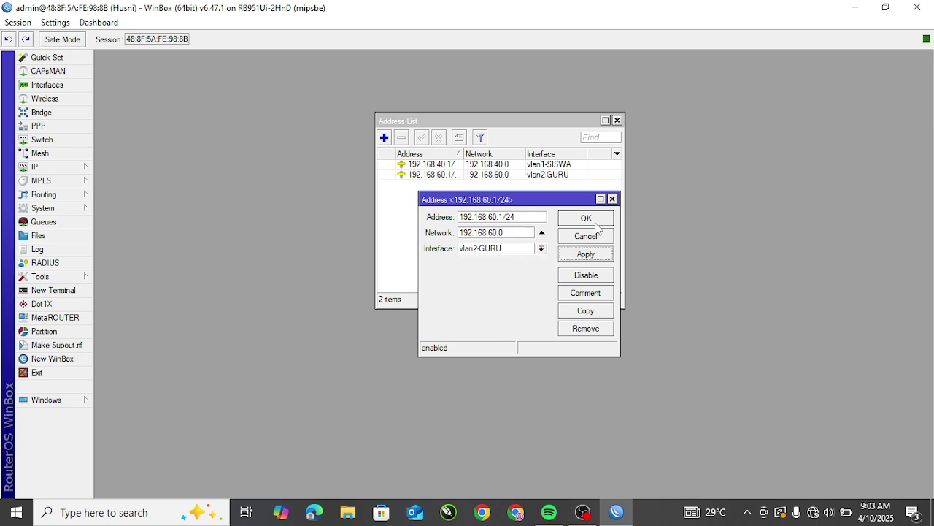
left_click(596, 219)
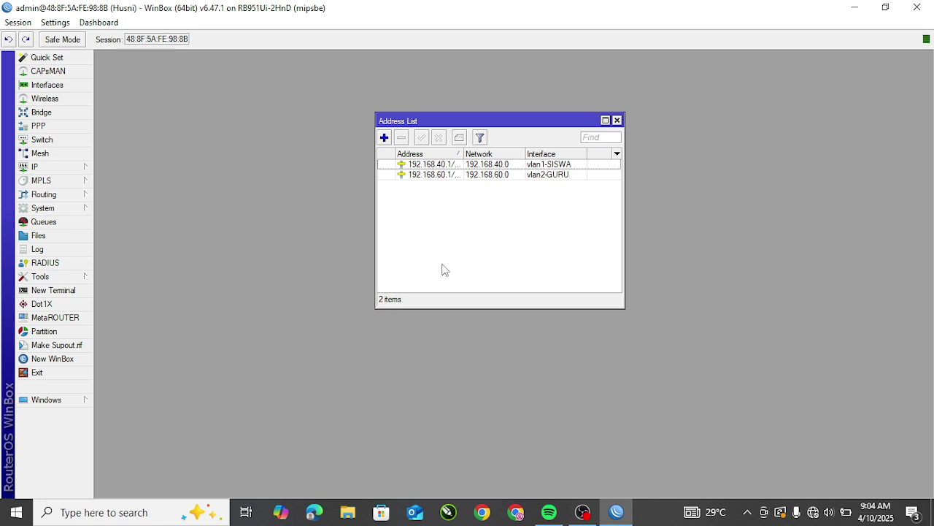
Step: Add a third address entry, 192.168.20.1/24, on interface wlan1
left_click(384, 138)
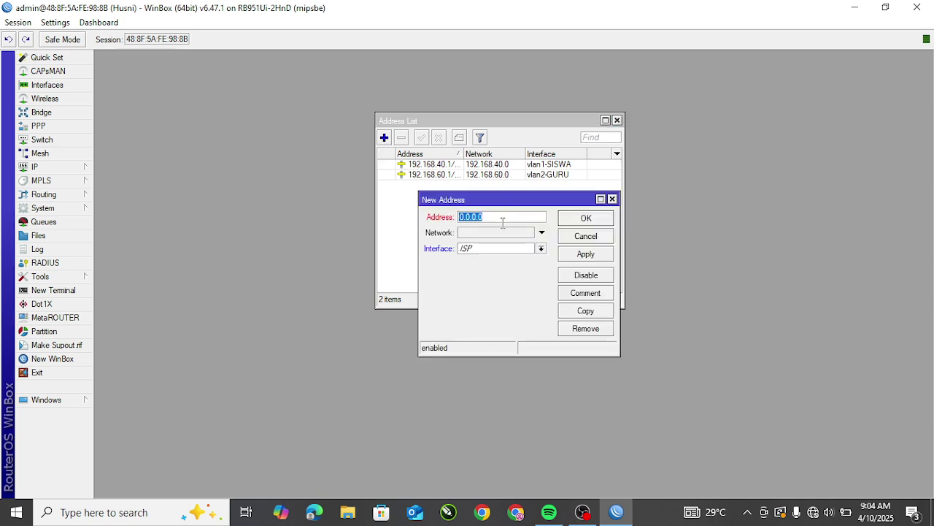
type("192.168.20.1/24")
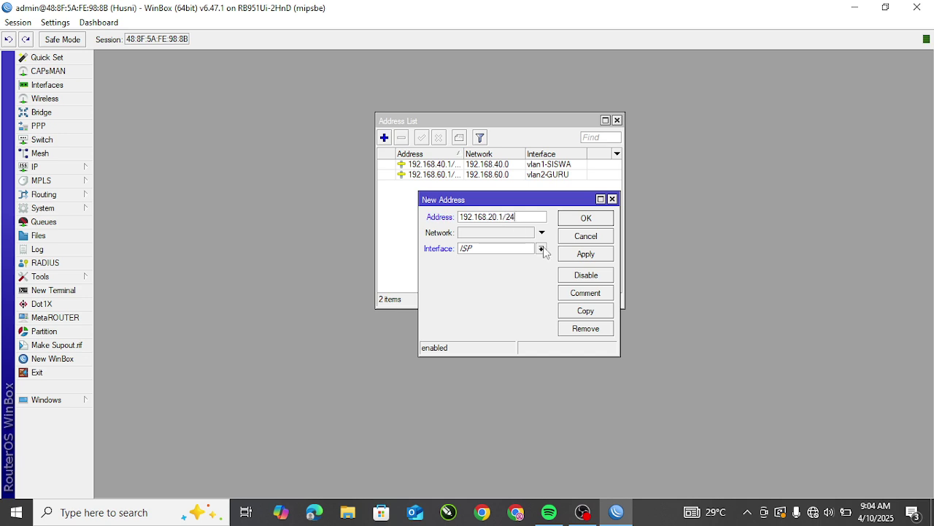
left_click(541, 249)
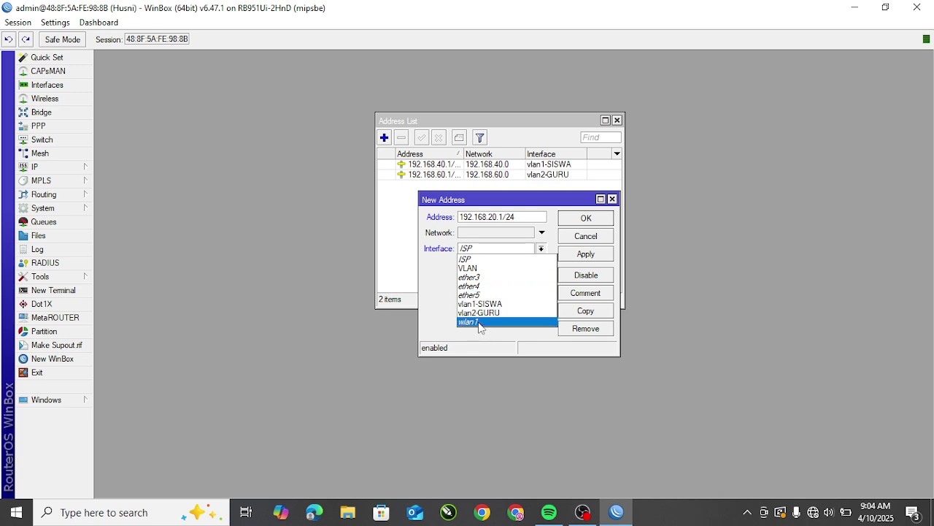
left_click(479, 322)
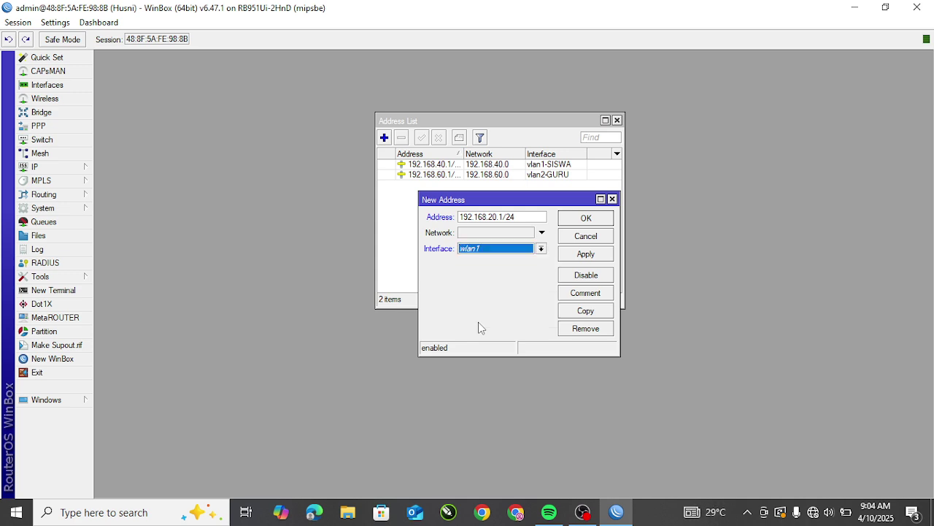
left_click(593, 257)
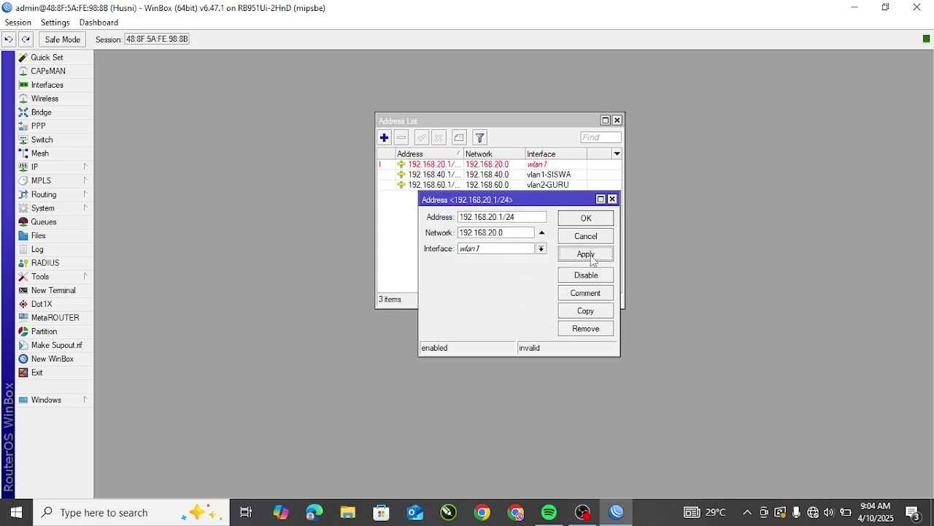
left_click(568, 219)
Step: Review the wlan1 and vlan1-SISWA address entries, then close the Address List
left_click(503, 165)
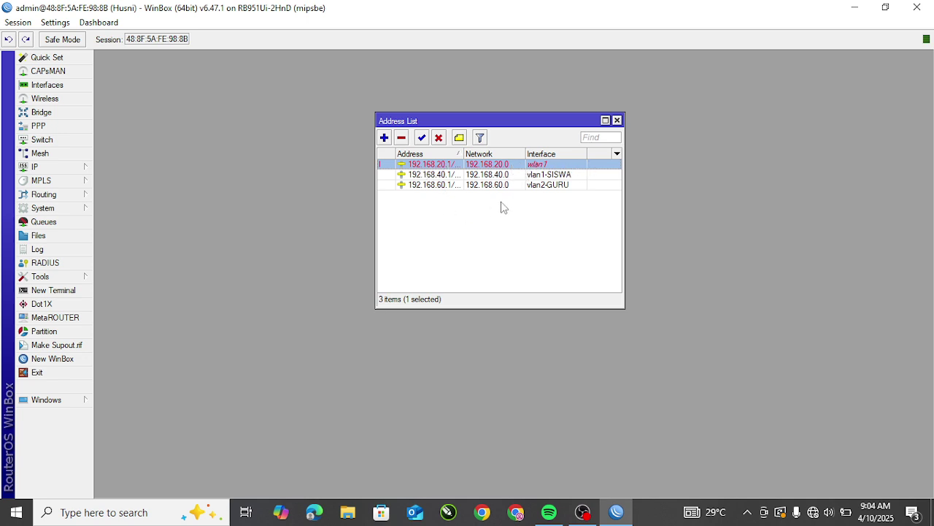
left_click(448, 176)
left_click(455, 165)
left_click(617, 120)
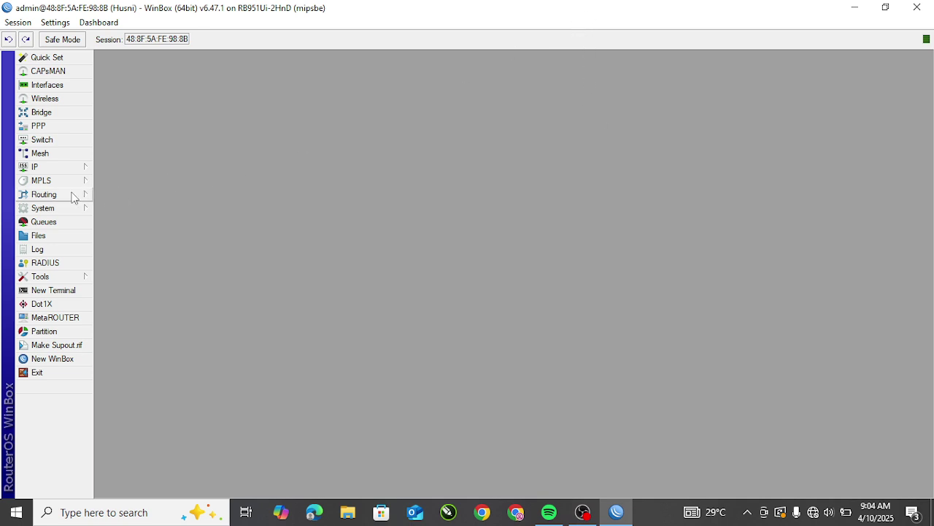
Step: Open IP > Firewall, browse the empty Filter Rules, Mangle and Raw lists, ending on NAT
left_click(53, 173)
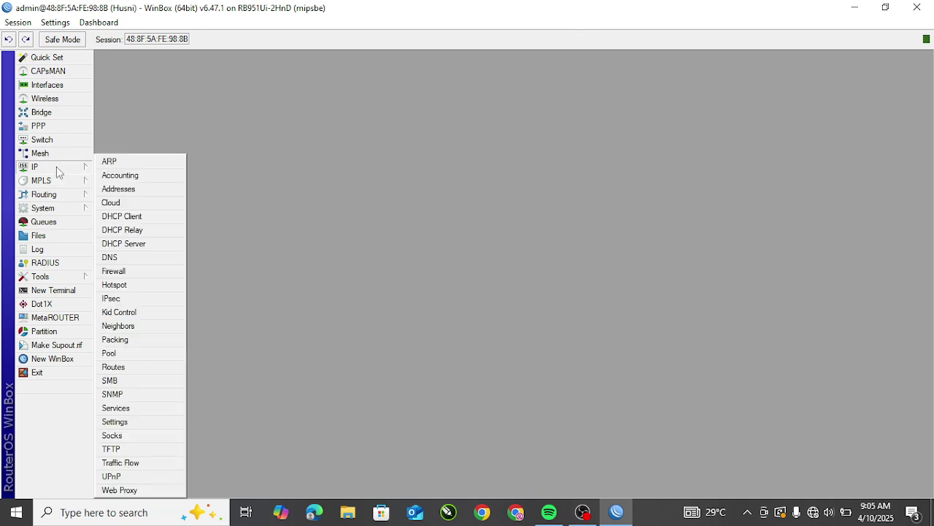
left_click(130, 275)
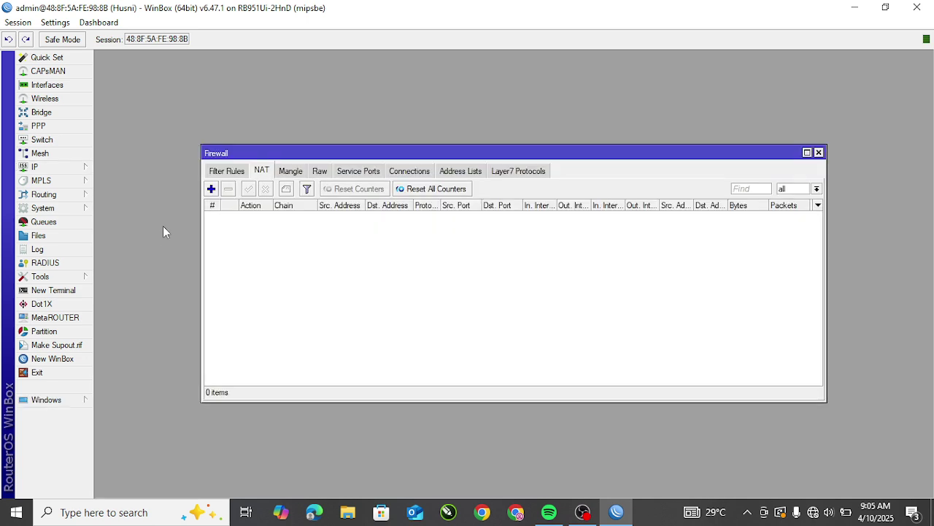
left_click(233, 173)
left_click(263, 173)
left_click(223, 172)
left_click(292, 173)
left_click(233, 174)
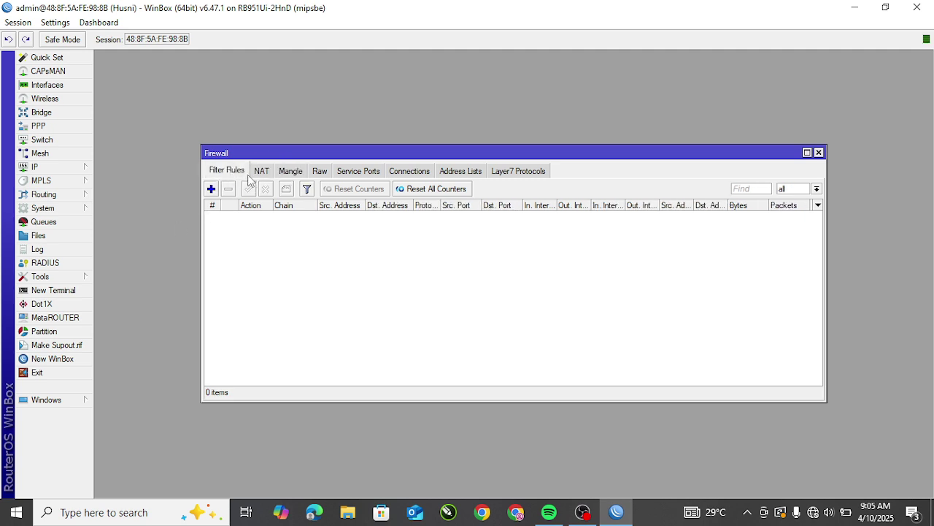
left_click(263, 172)
left_click(292, 174)
left_click(328, 174)
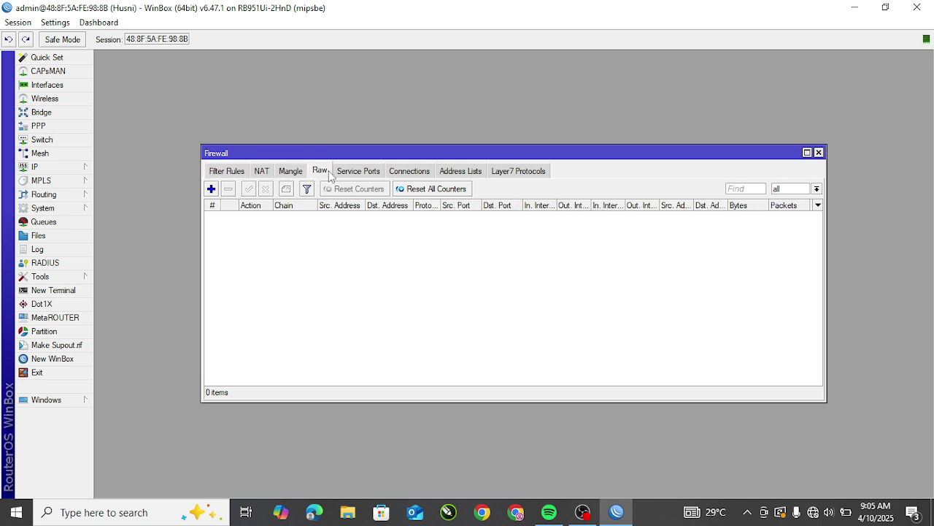
left_click(263, 172)
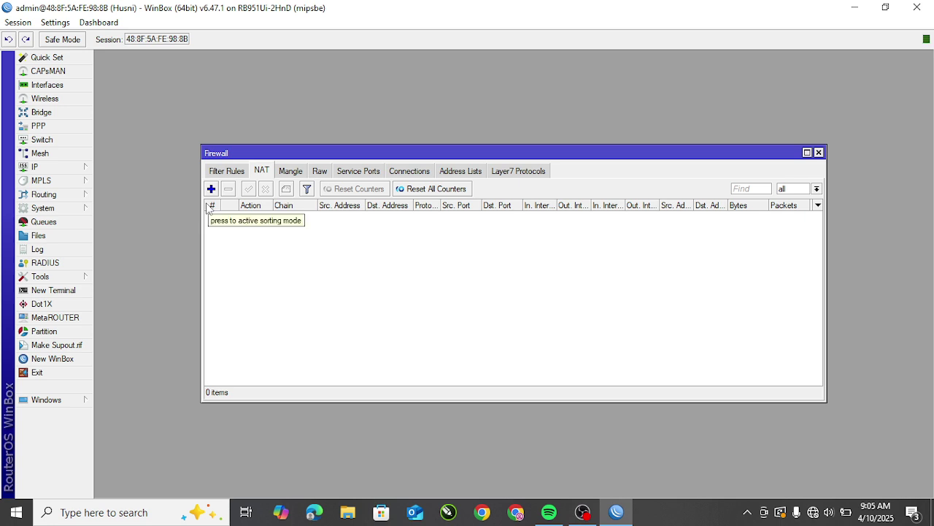
Step: Add a new NAT rule and set its General chain to srcnat
left_click(213, 190)
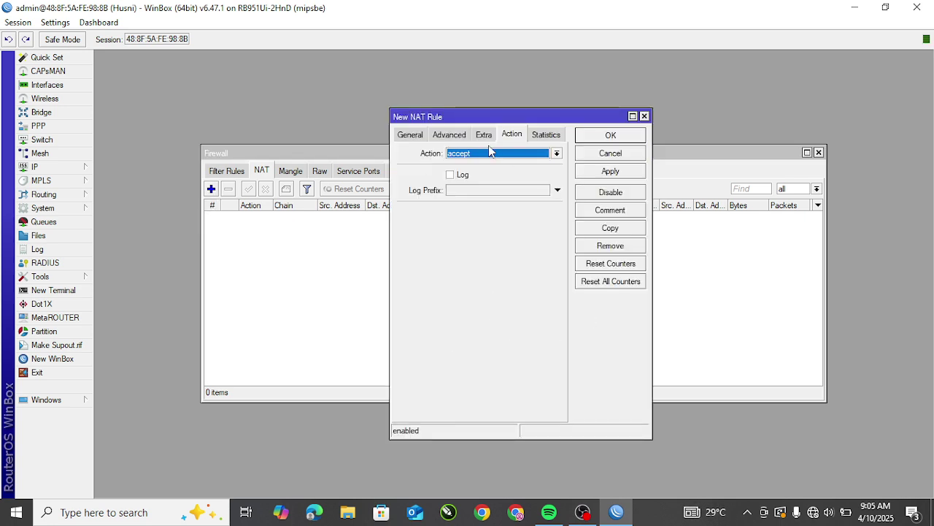
left_click(411, 136)
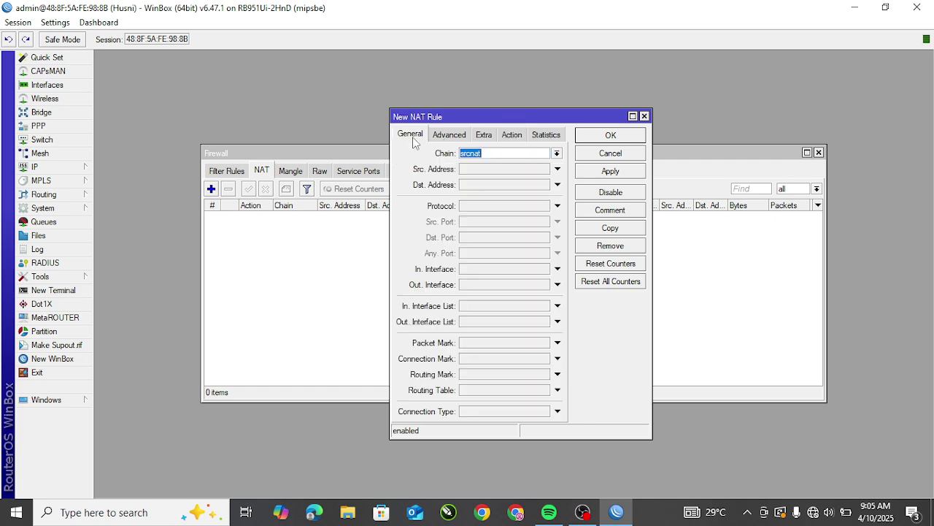
left_click(558, 155)
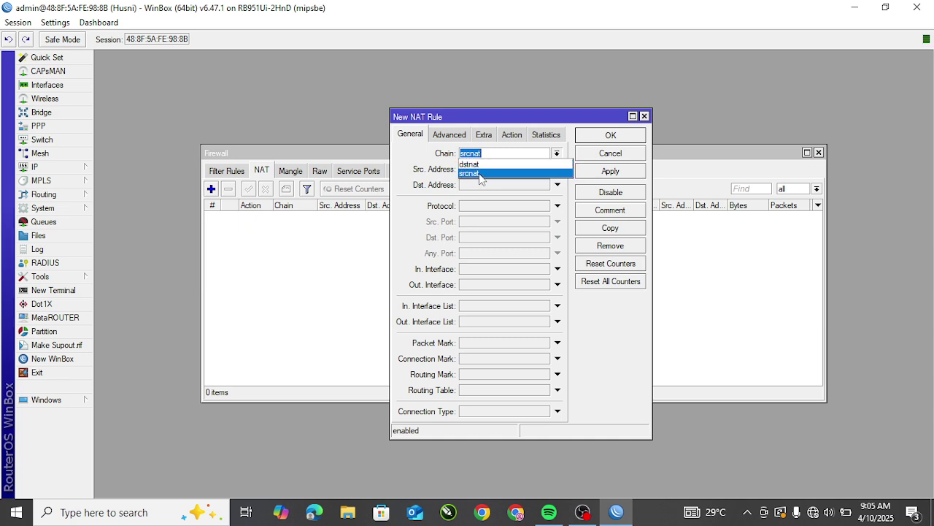
left_click(481, 179)
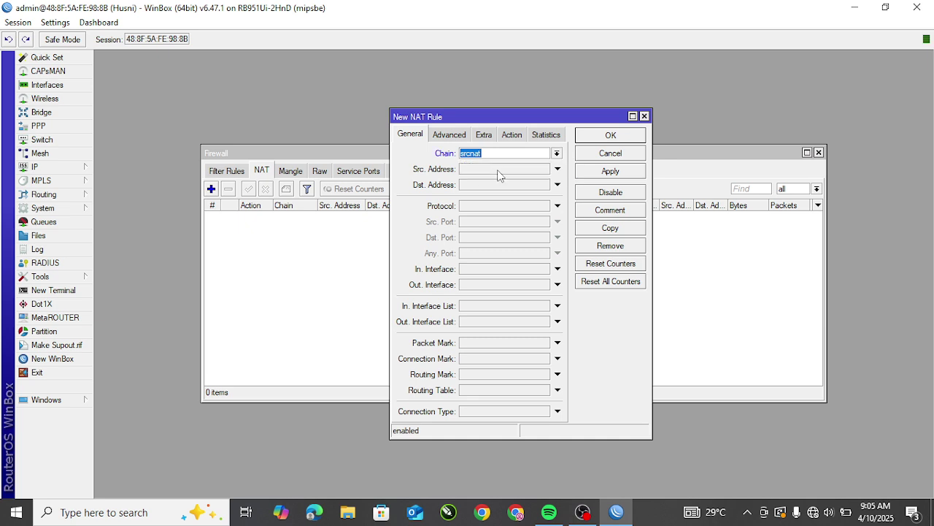
left_click(558, 155)
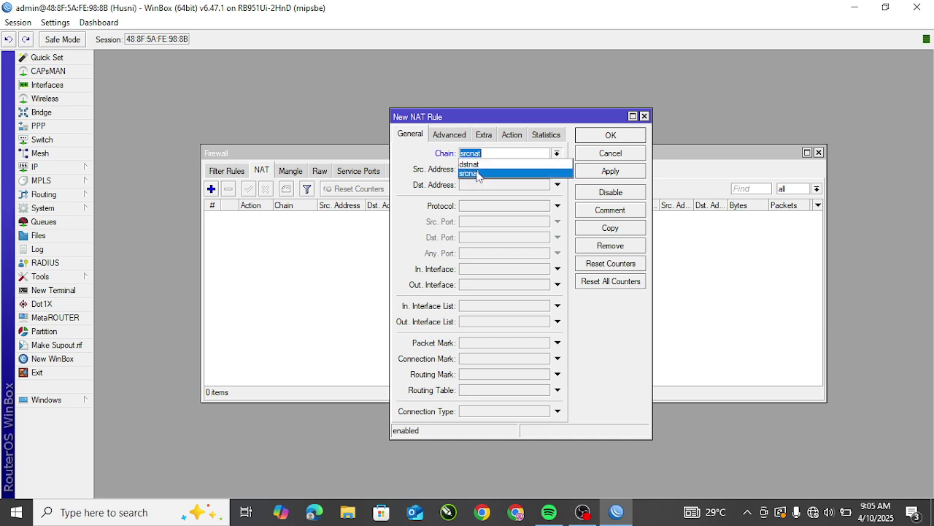
left_click(477, 175)
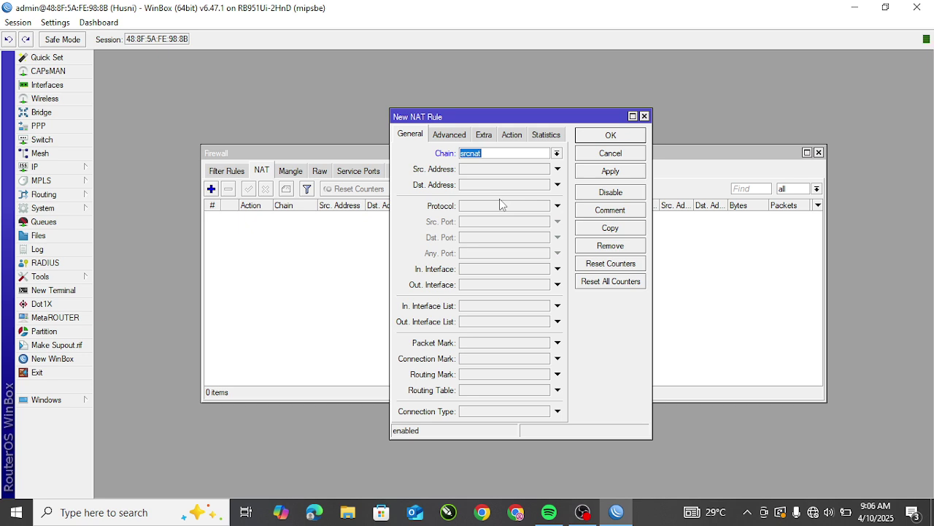
left_click(557, 153)
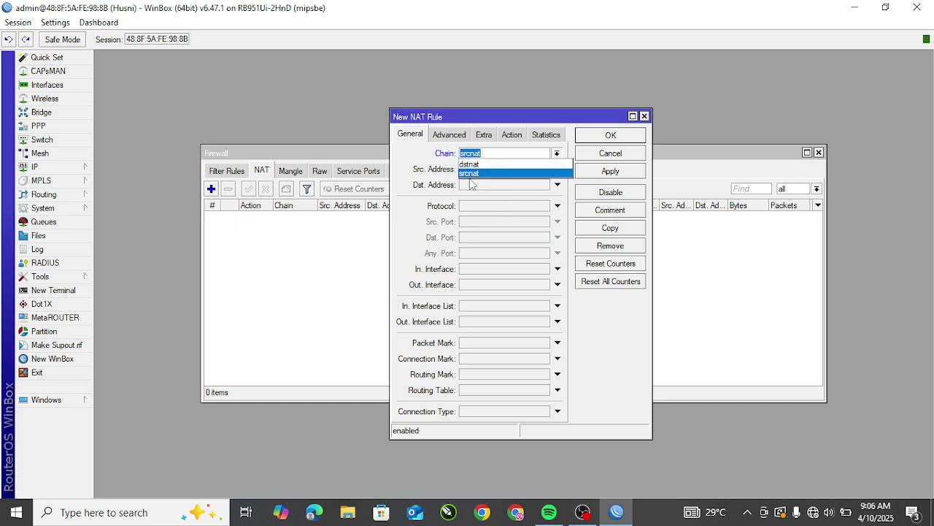
left_click(470, 175)
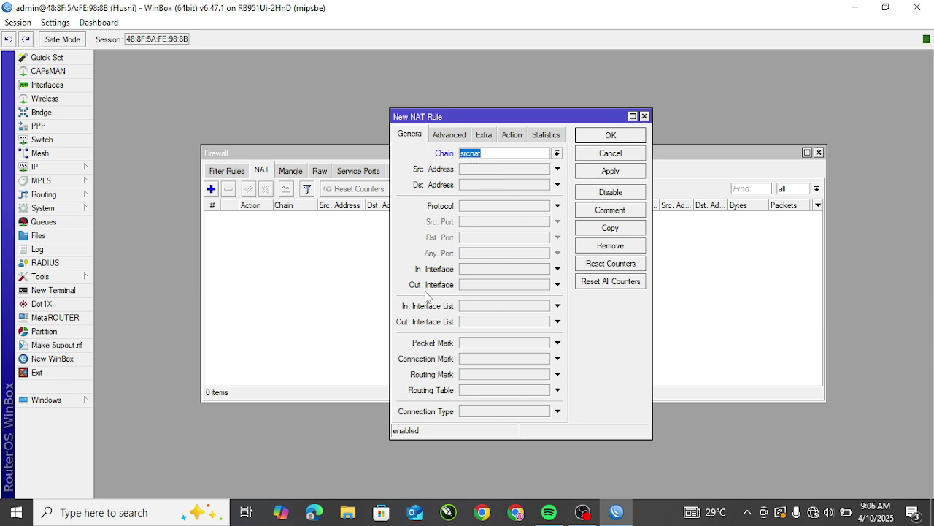
Step: Set the NAT rule's Out. Interface to ISP
left_click(558, 286)
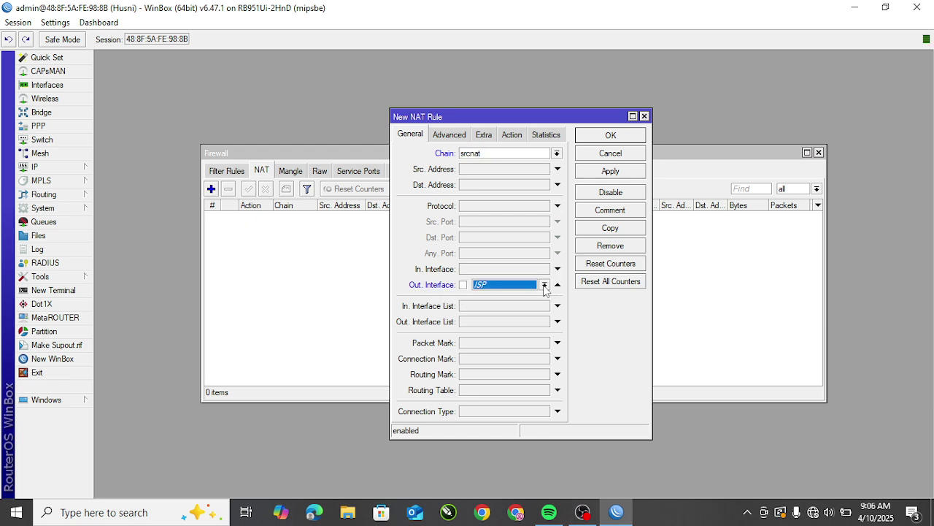
left_click(545, 286)
left_click(491, 296)
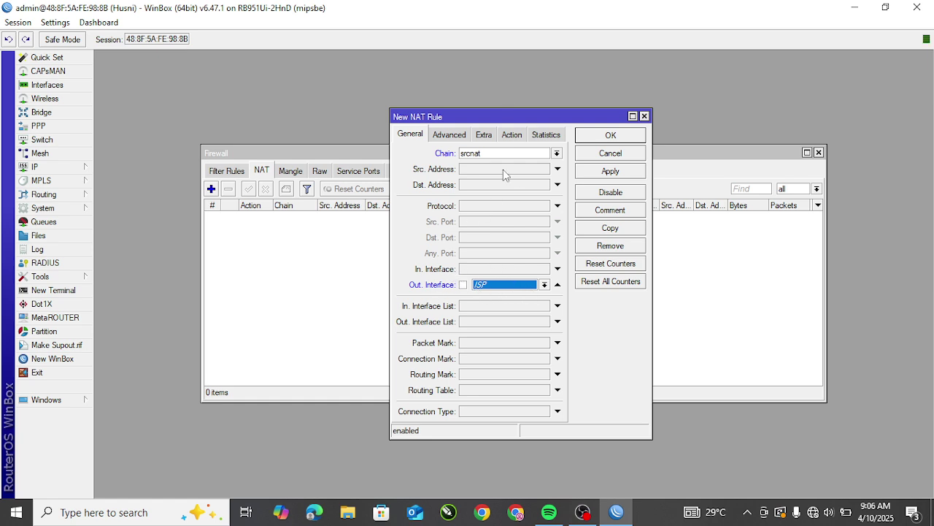
Step: Set the rule's action to masquerade, save it, and close the Firewall window
left_click(511, 135)
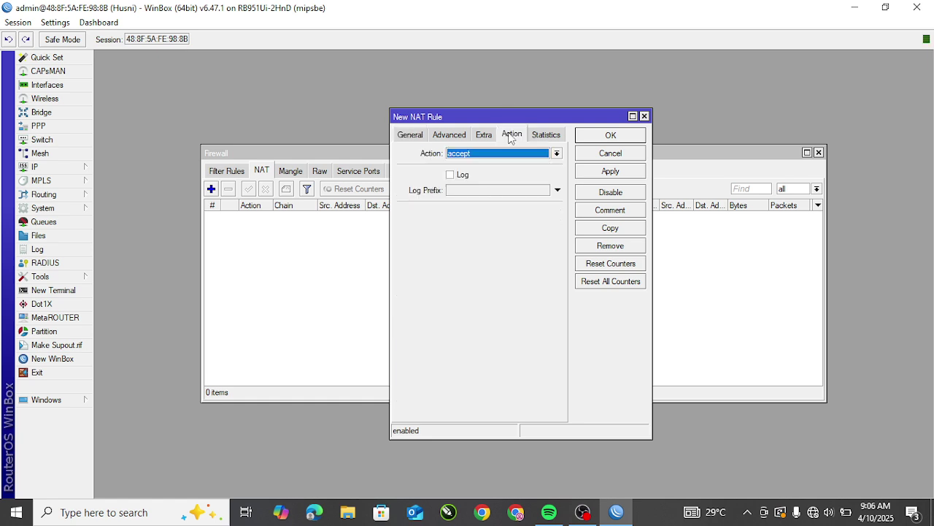
left_click(481, 154)
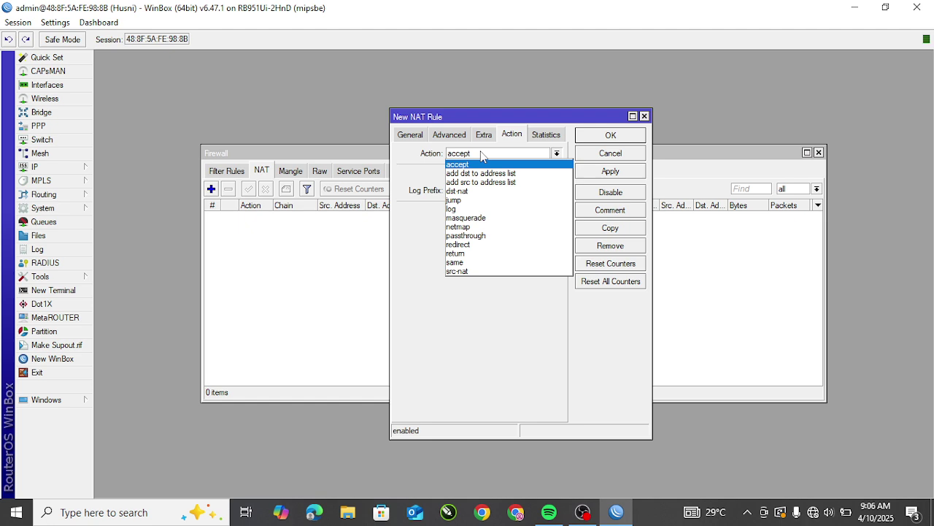
left_click(475, 218)
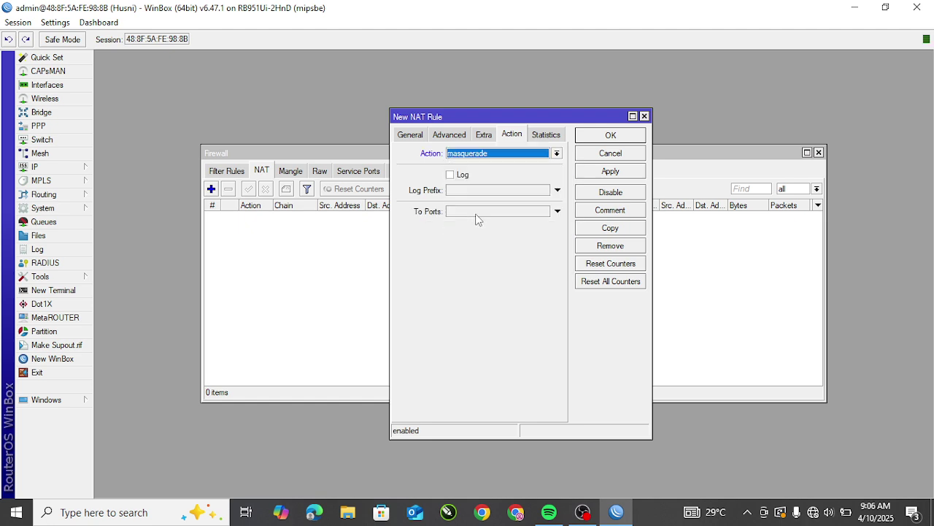
left_click(610, 171)
left_click(610, 135)
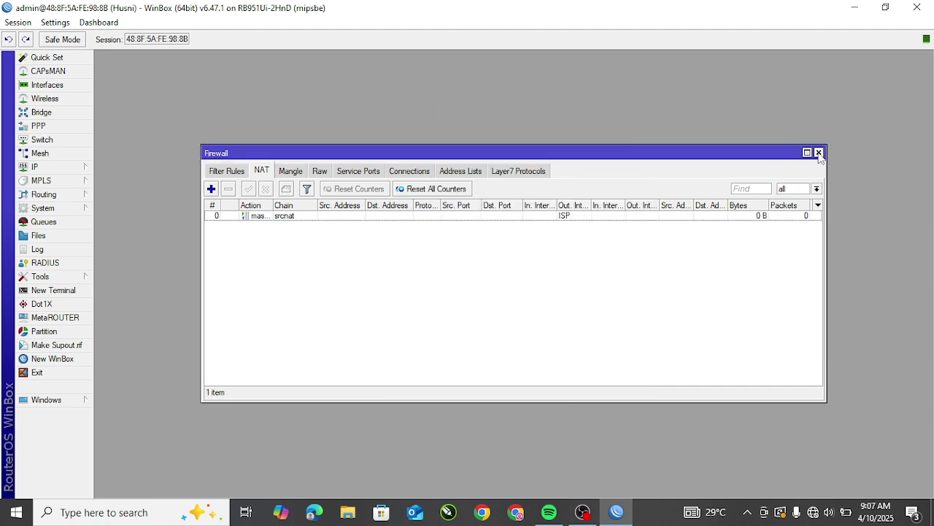
left_click(818, 153)
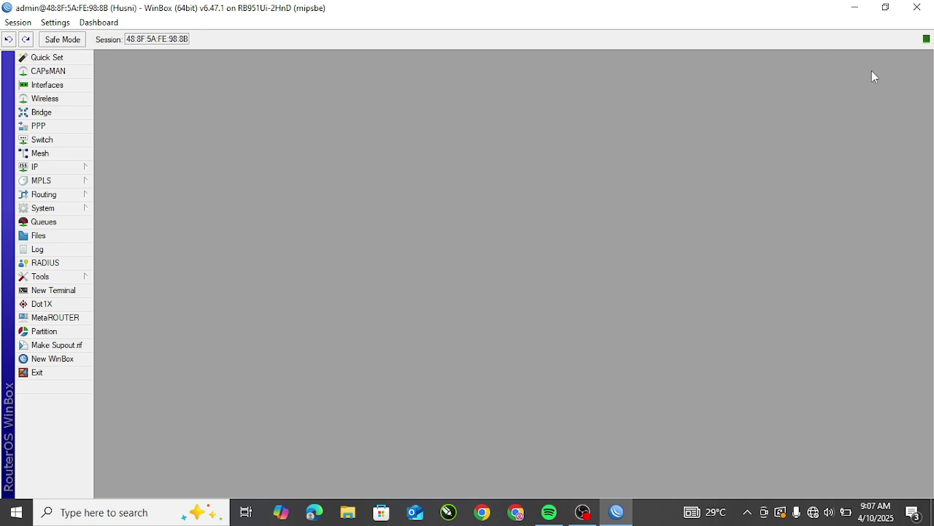
Step: In IP > DNS, set server 8.8.8.8, enable Allow Remote Requests, and save
left_click(36, 171)
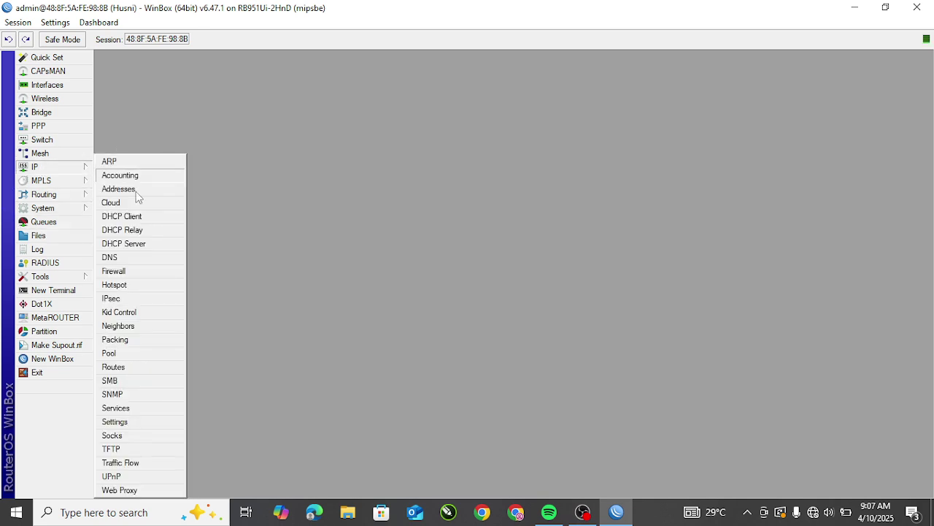
left_click(118, 263)
double_click(526, 176)
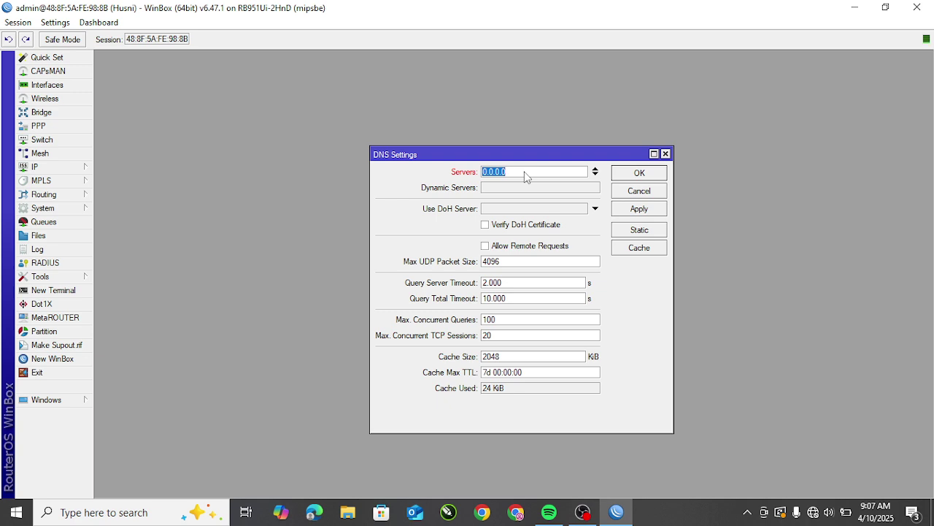
type("8.8.8.8")
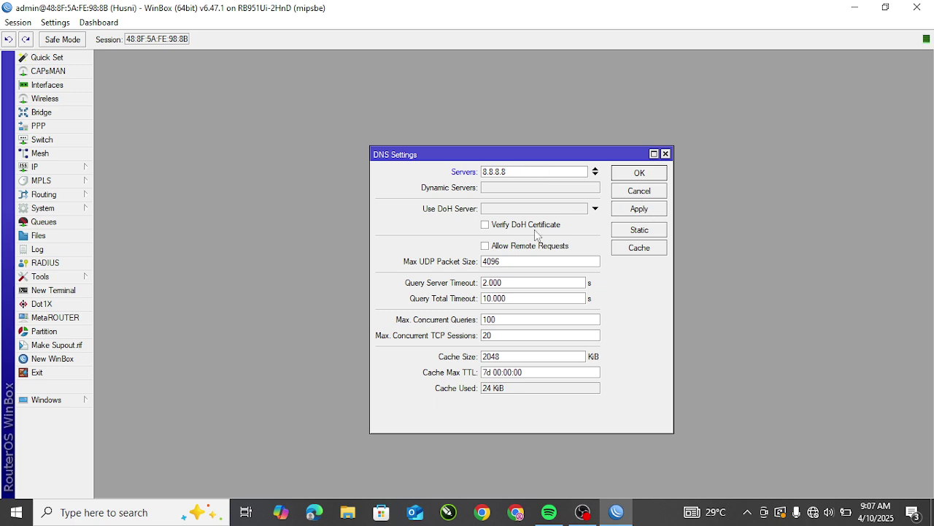
left_click(486, 247)
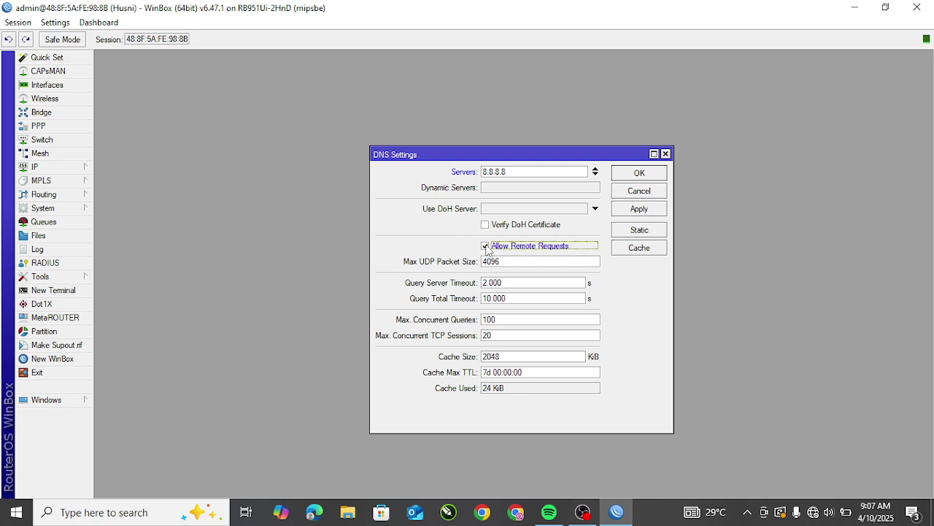
left_click(639, 211)
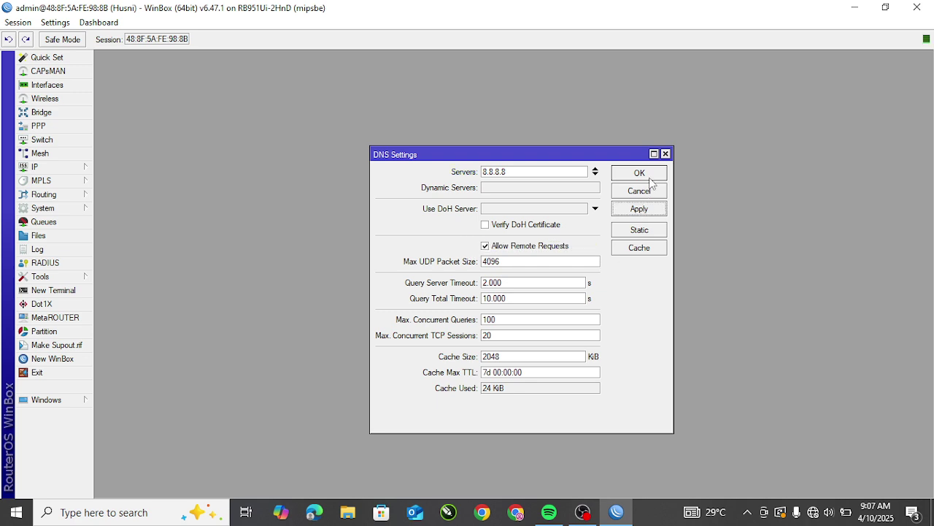
left_click(648, 175)
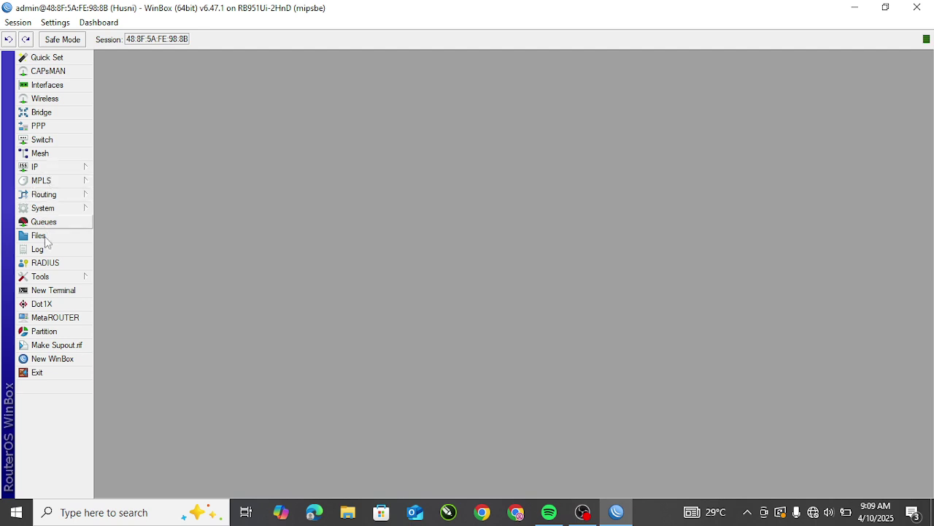
Step: Start DHCP Setup on vlan1-SISWA, accepting network 192.168.40.0/24 and gateway 192.168.40.1
left_click(57, 170)
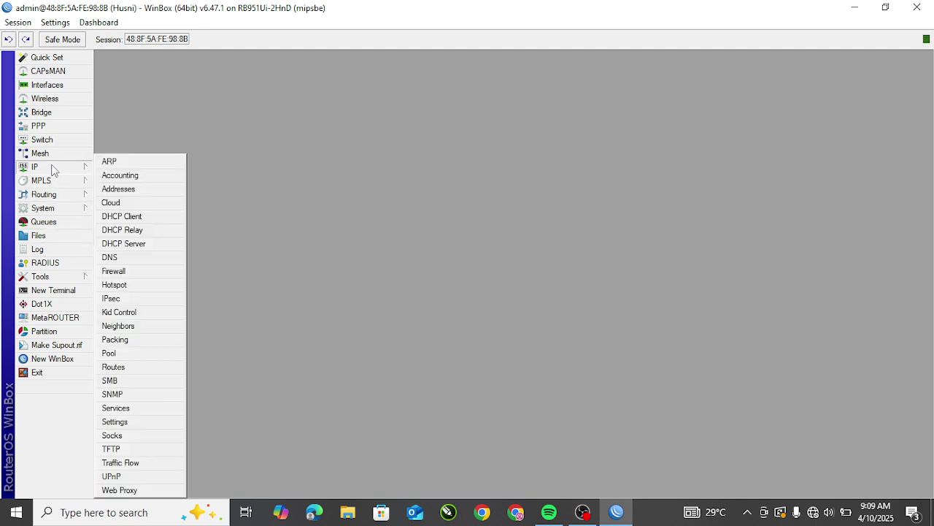
left_click(143, 250)
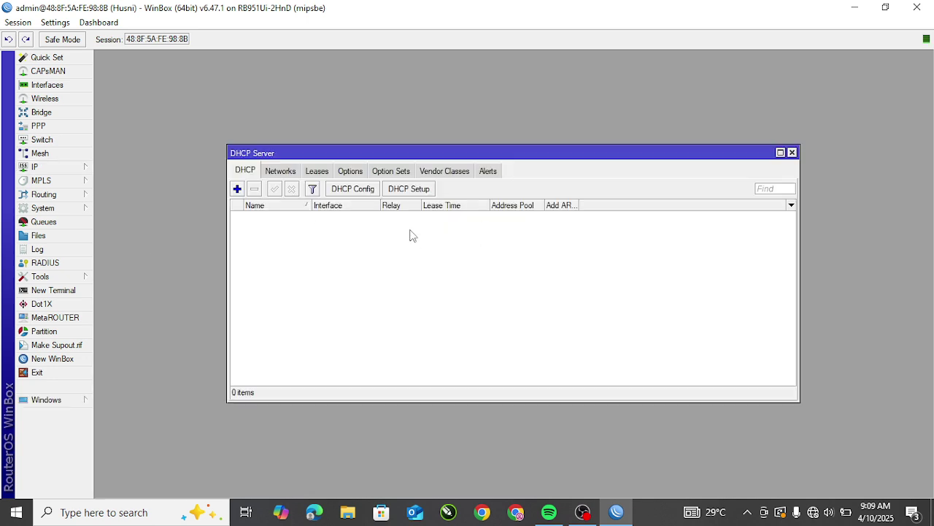
left_click(403, 191)
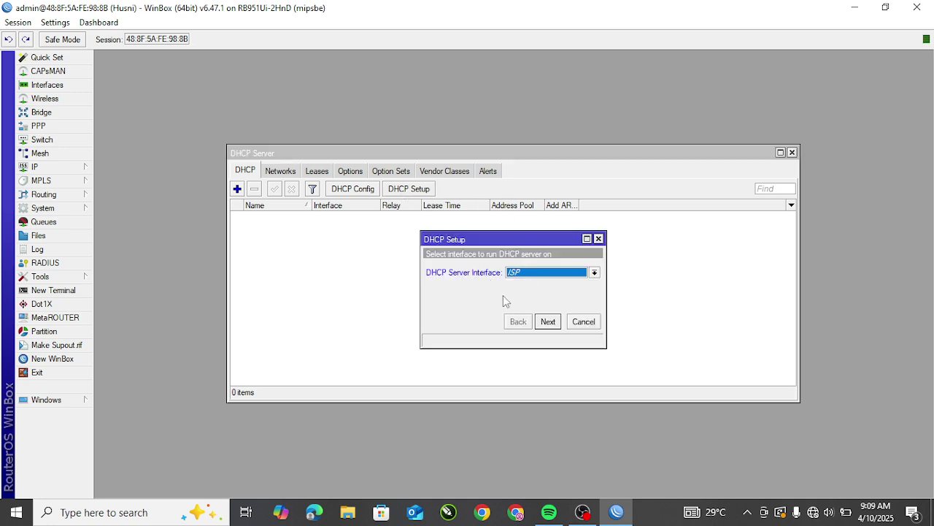
left_click(549, 274)
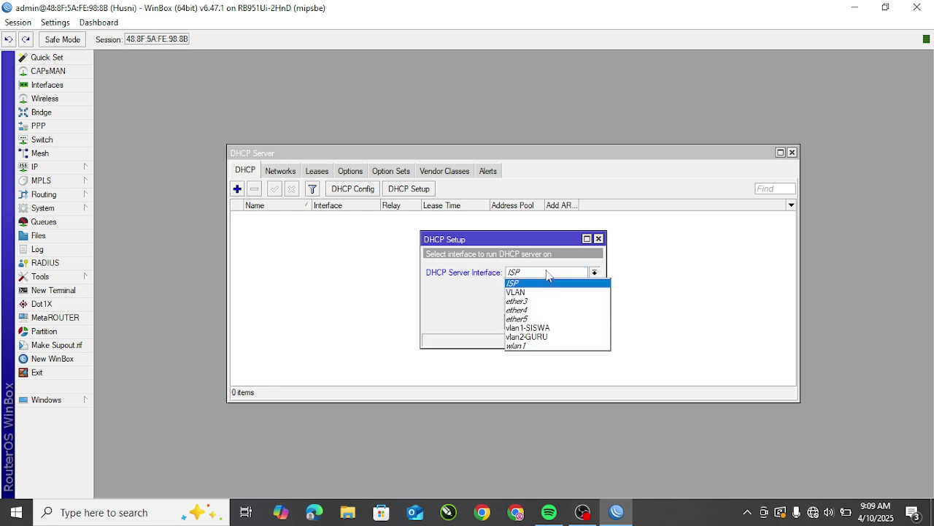
left_click(540, 328)
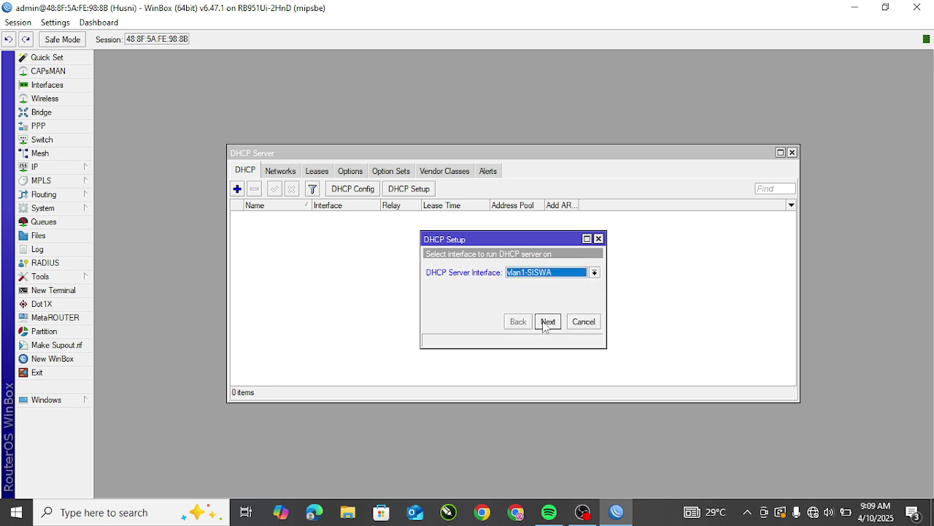
left_click(547, 322)
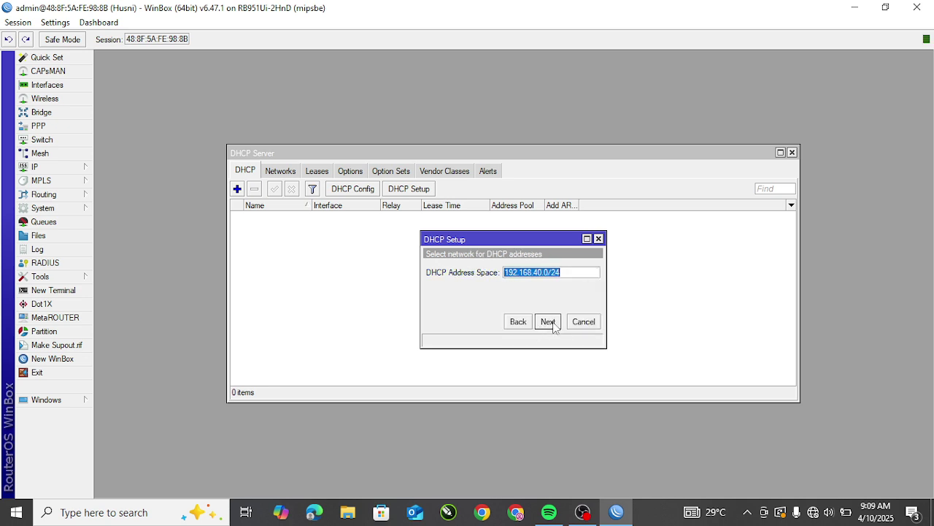
left_click(553, 324)
left_click(548, 322)
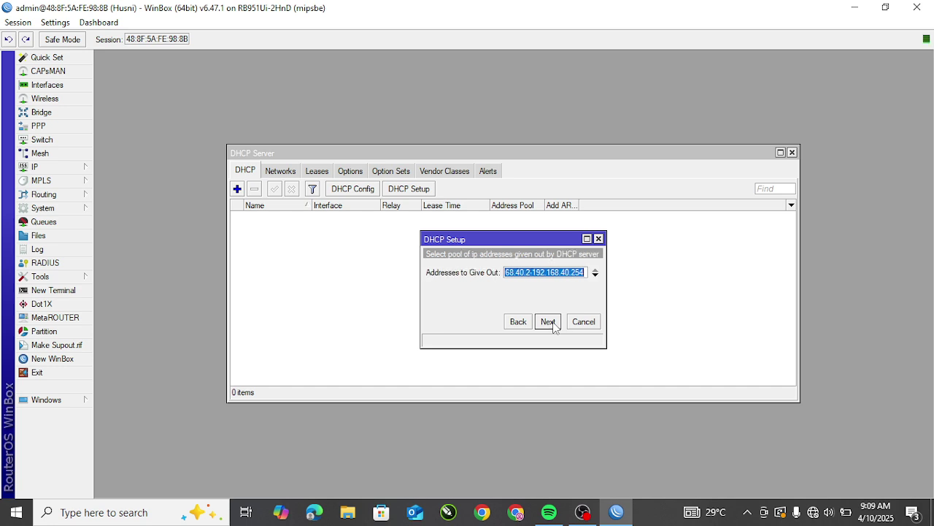
Step: Set the pool to 192.168.40.10–192.168.40.50, accept DNS 8.8.8.8 and 00:10:00 lease, and finish
left_click(586, 272)
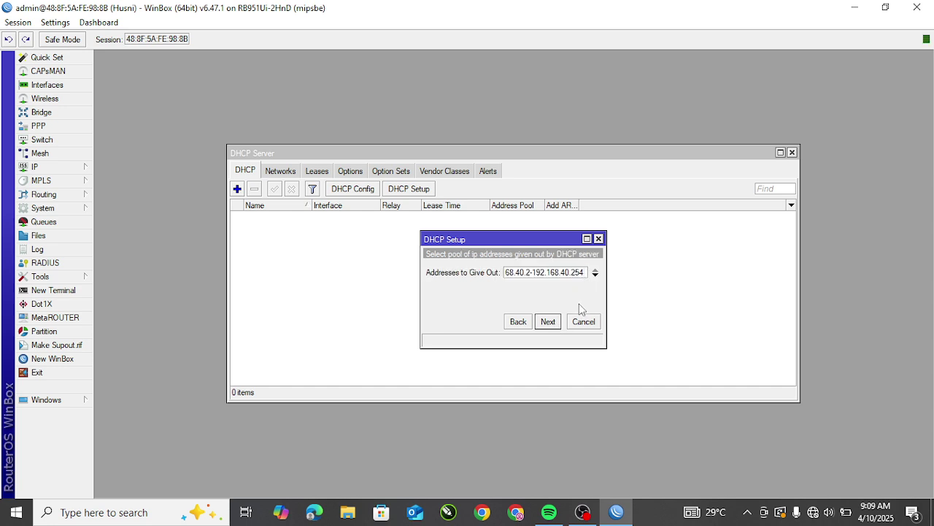
key("BackSpace")
key("BackSpace")
key("BackSpace")
type("50")
left_click(531, 273)
key("BackSpace")
type("10")
left_click(553, 322)
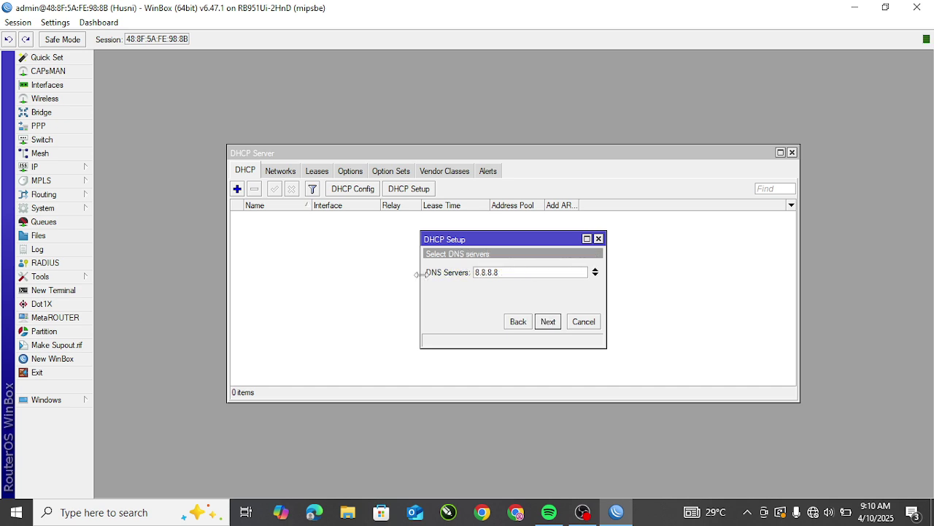
left_click(554, 327)
left_click(553, 326)
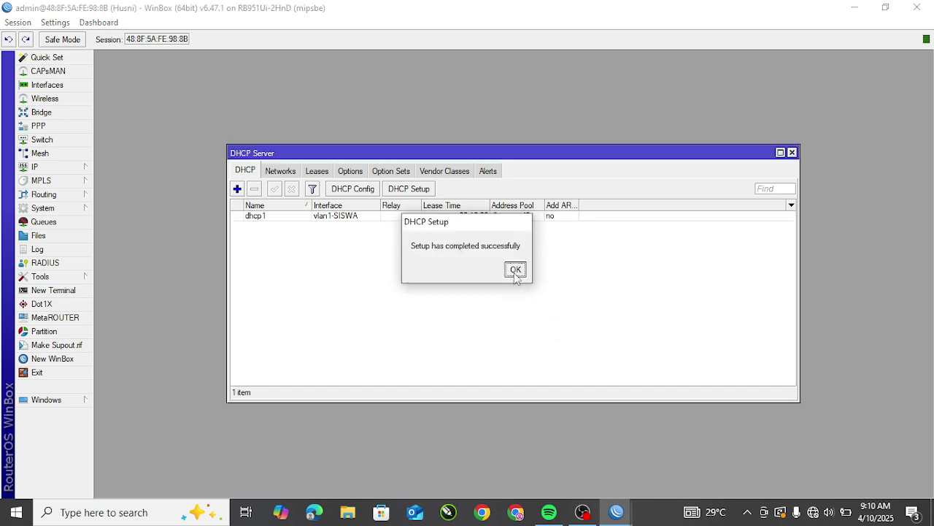
left_click(515, 270)
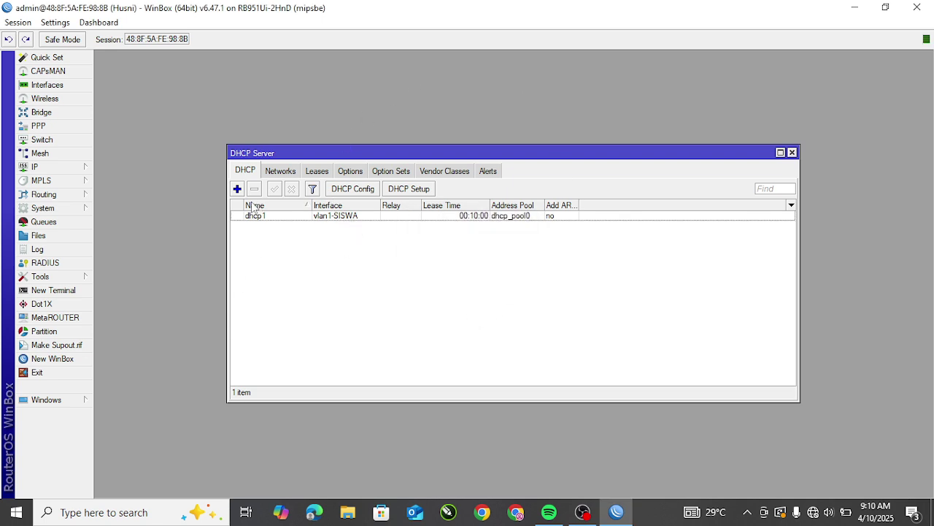
Step: Start DHCP Setup on vlan2-GURU, accepting network 192.168.60.0 and gateway 192.168.60.1
left_click(410, 189)
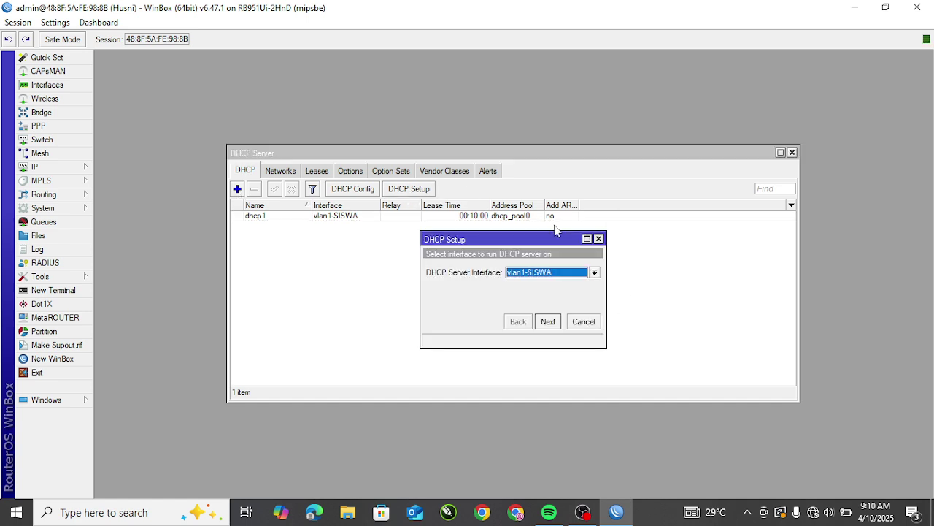
left_click(560, 277)
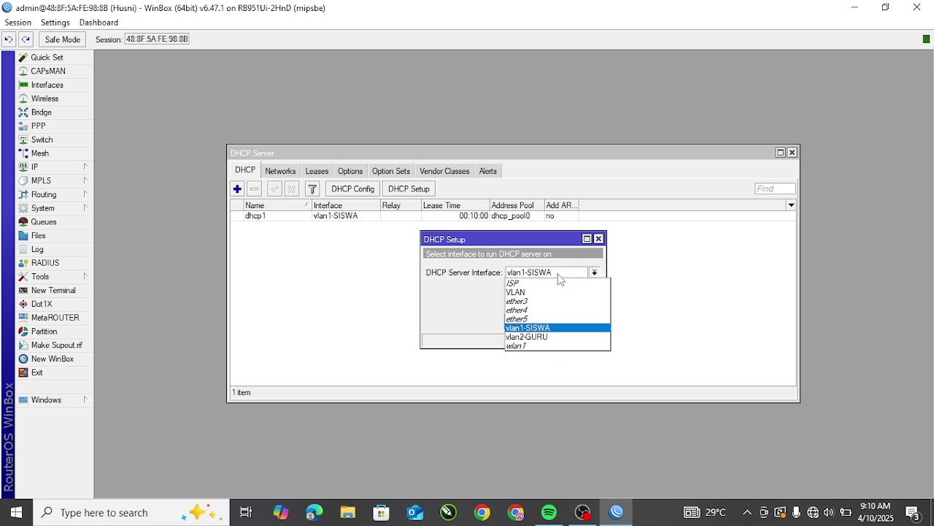
left_click(548, 339)
left_click(547, 321)
left_click(548, 321)
left_click(548, 321)
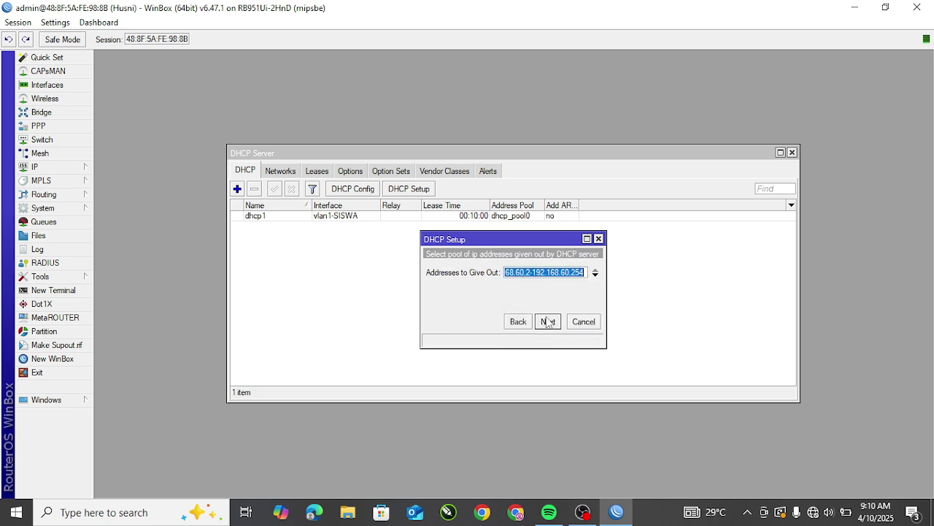
Step: Set the pool to 192.168.60.10–192.168.60.50, finish with 00:10:00 leases, and close the DHCP Server window
left_click(584, 272)
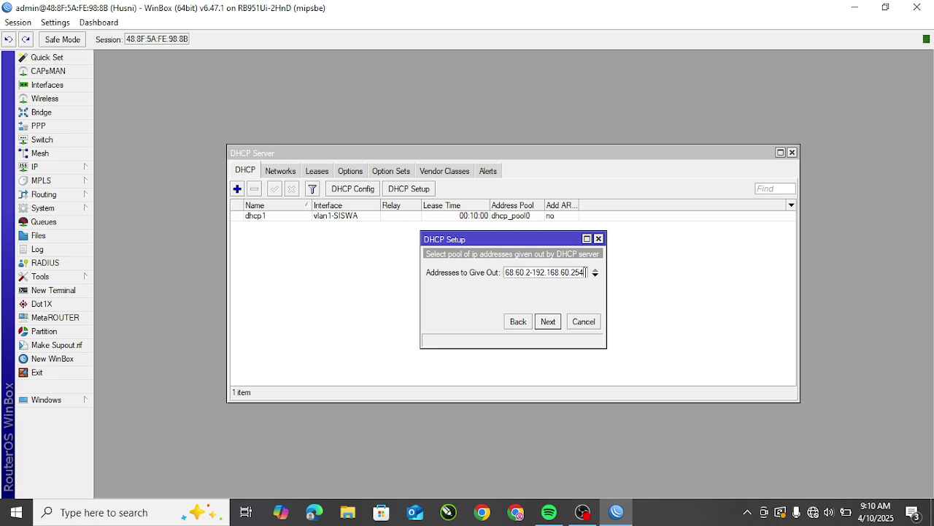
key("BackSpace")
key("BackSpace")
key("BackSpace")
type("50")
key("BackSpace")
type("10")
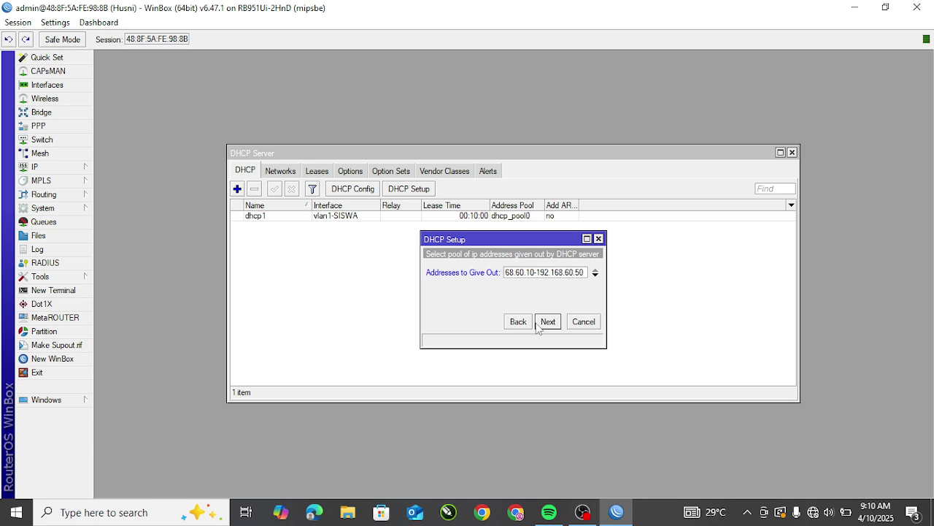
left_click(548, 321)
left_click(547, 322)
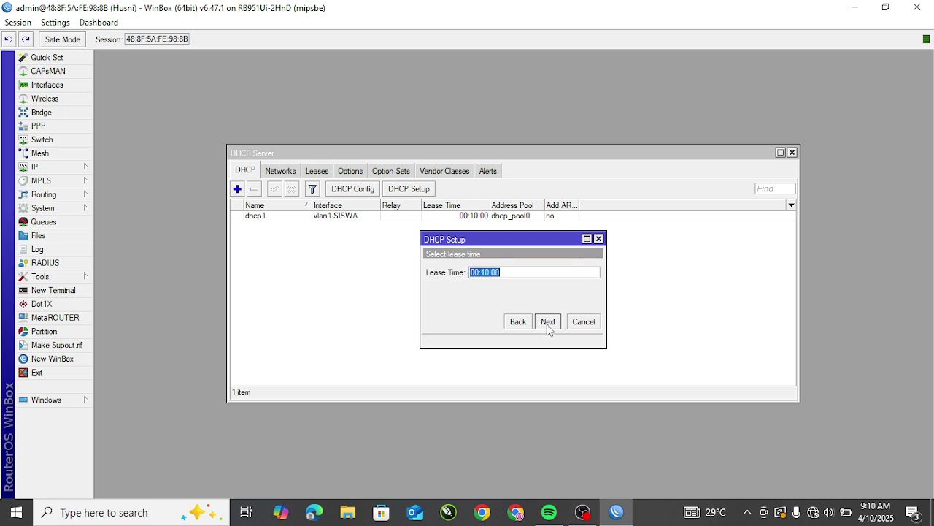
left_click(548, 325)
left_click(516, 269)
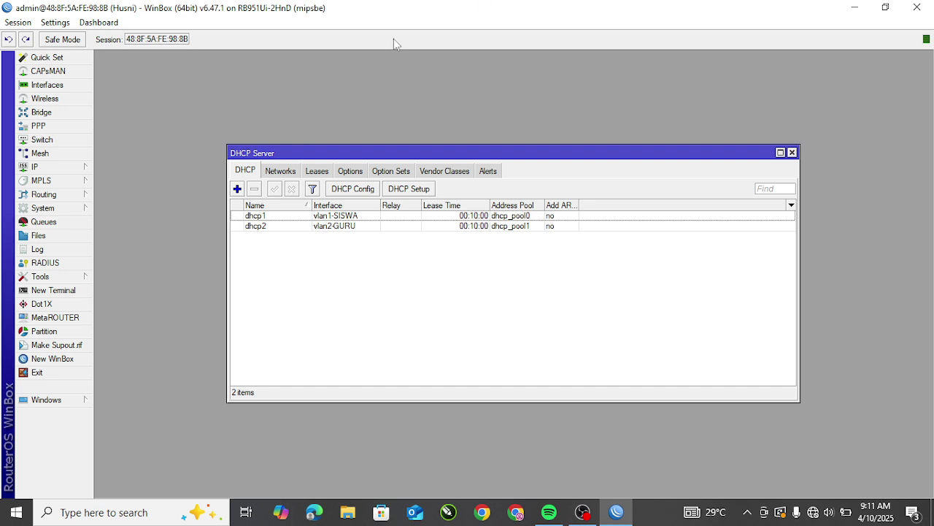
left_click(792, 153)
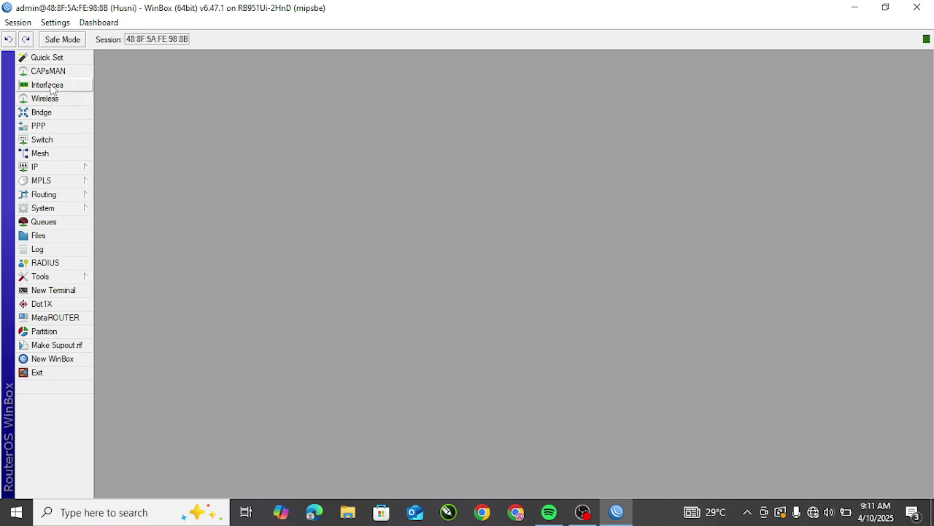
Step: Enable the wlan1 wireless interface in the Interface List, then close the list
left_click(48, 85)
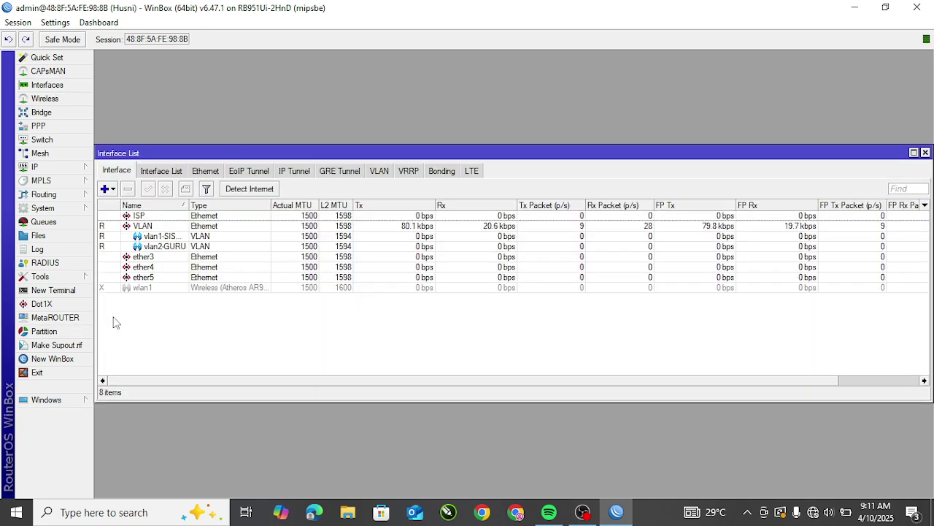
left_click(155, 290)
left_click(241, 341)
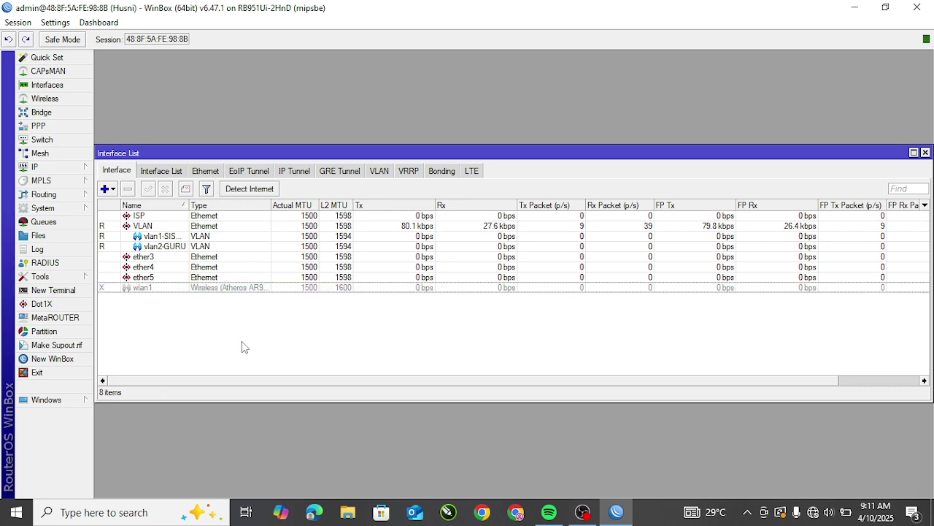
left_click(160, 290)
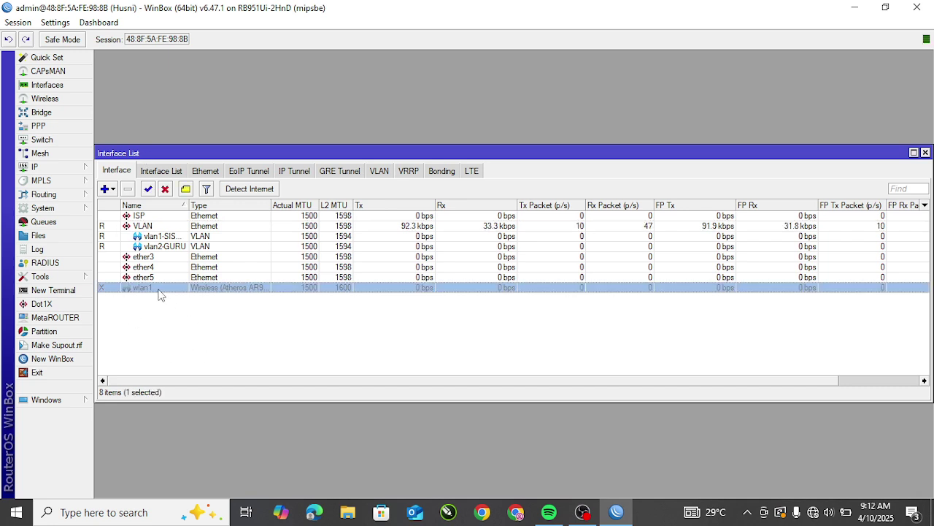
left_click(149, 189)
left_click(155, 365)
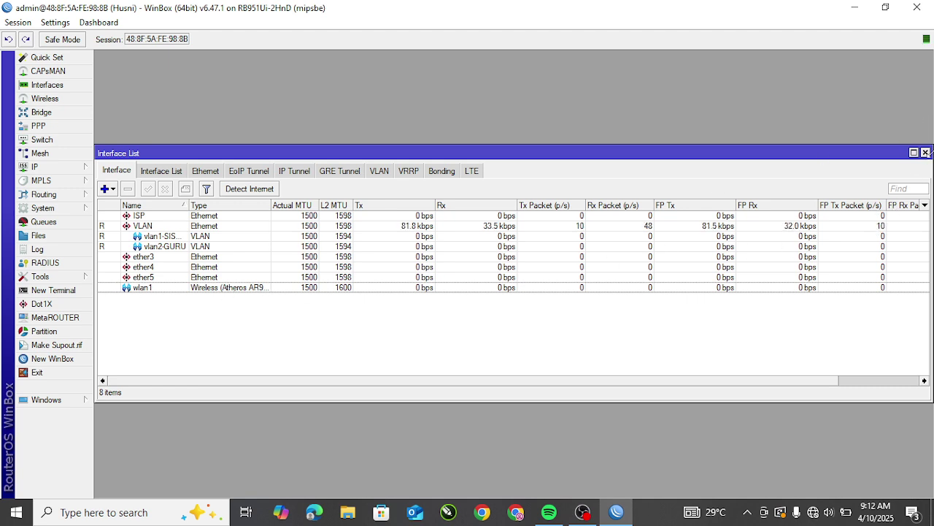
left_click(926, 152)
Step: Scroll through the nearby Wi-Fi networks in the Windows taskbar network flyout
left_click(813, 511)
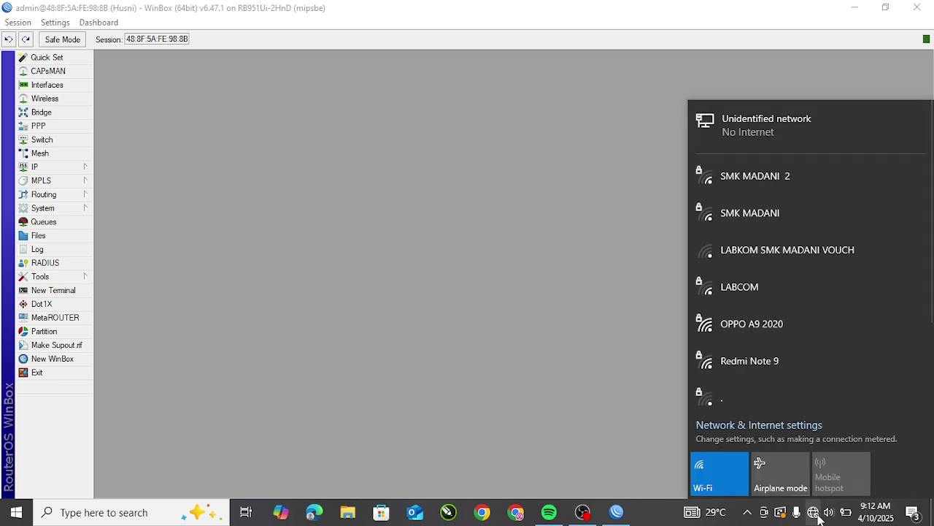
scroll(774, 285, "down", 3)
scroll(770, 347, "up", 3)
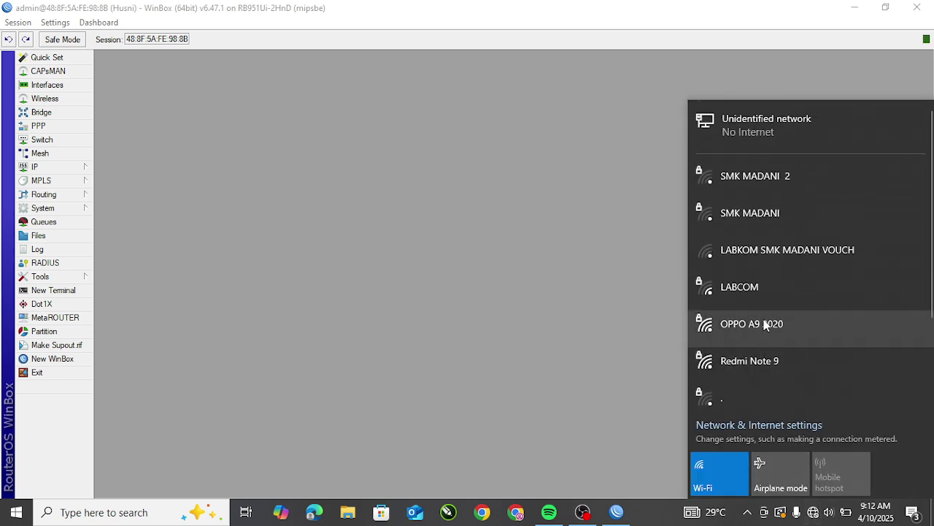
Step: Close the Wi-Fi flyout and bring up WinBox's IP Addresses list
left_click(650, 269)
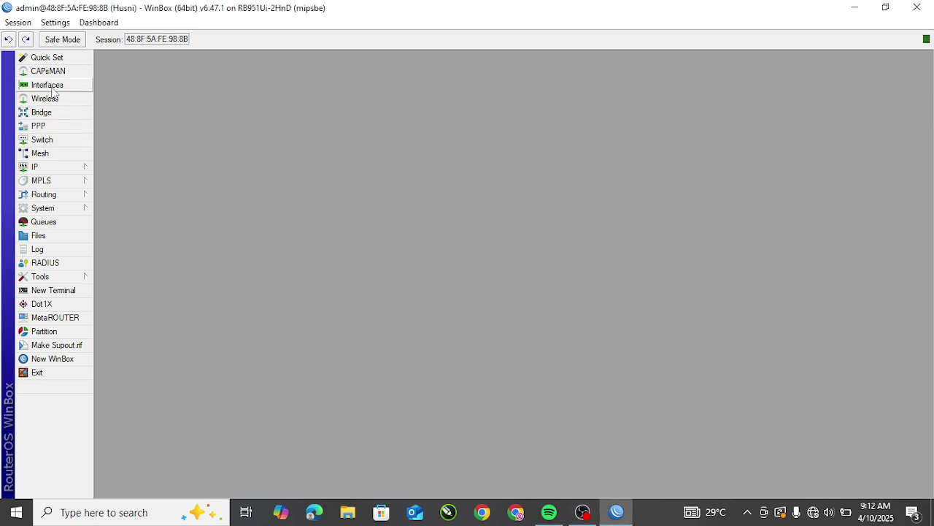
left_click(44, 168)
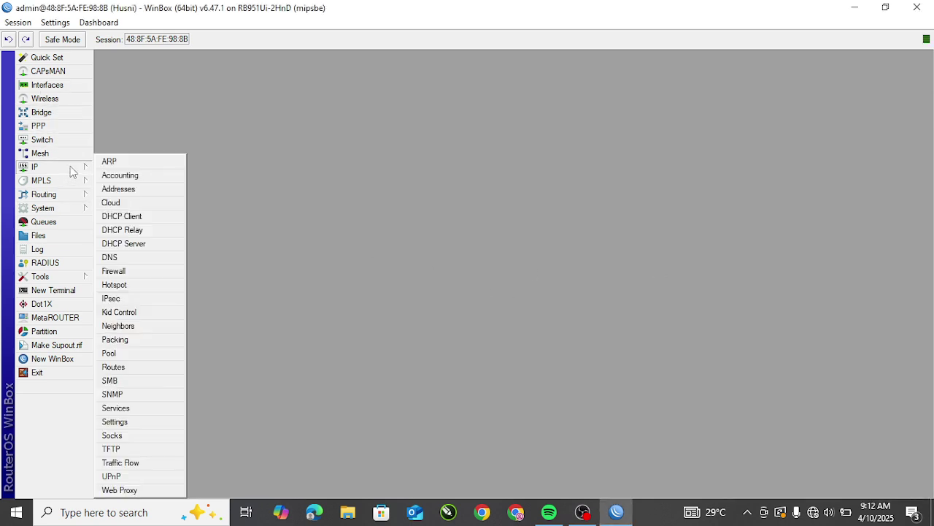
left_click(121, 188)
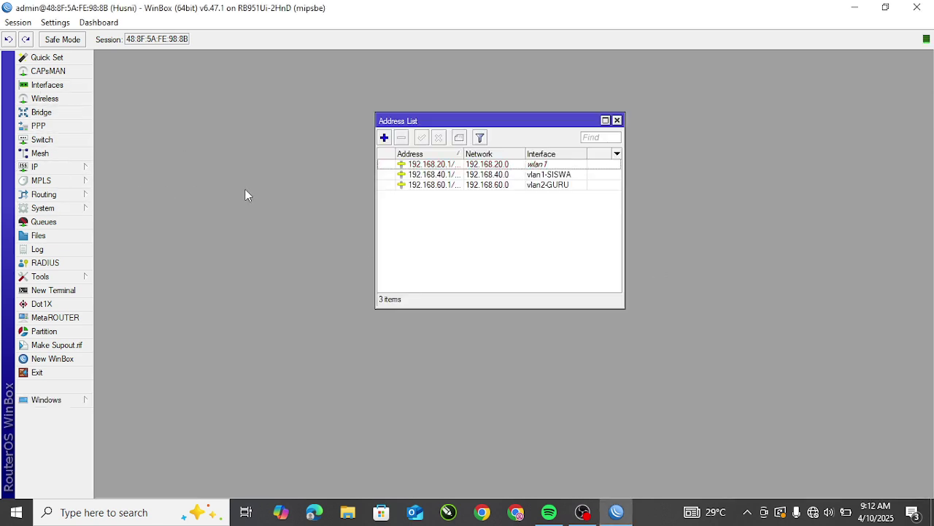
Step: Select the 192.168.20.1 address on wlan1, then close the Address List
left_click(544, 165)
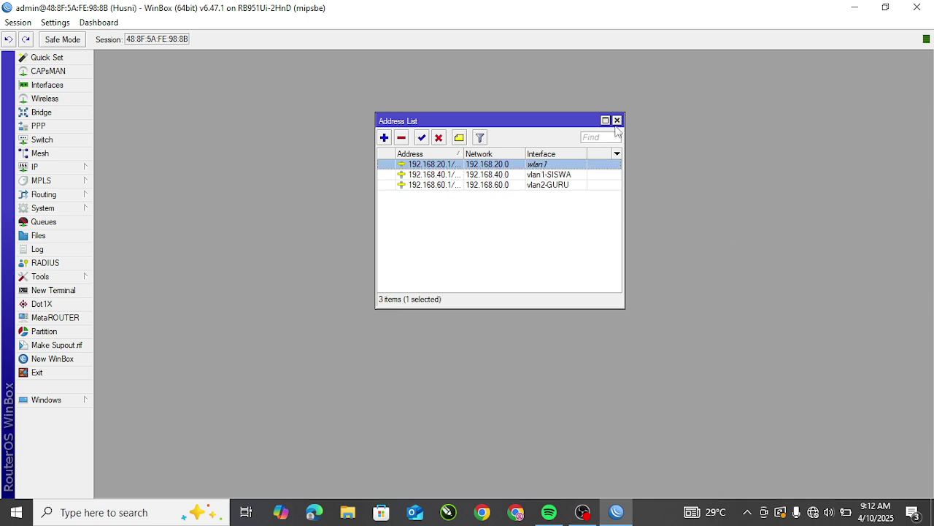
left_click(617, 120)
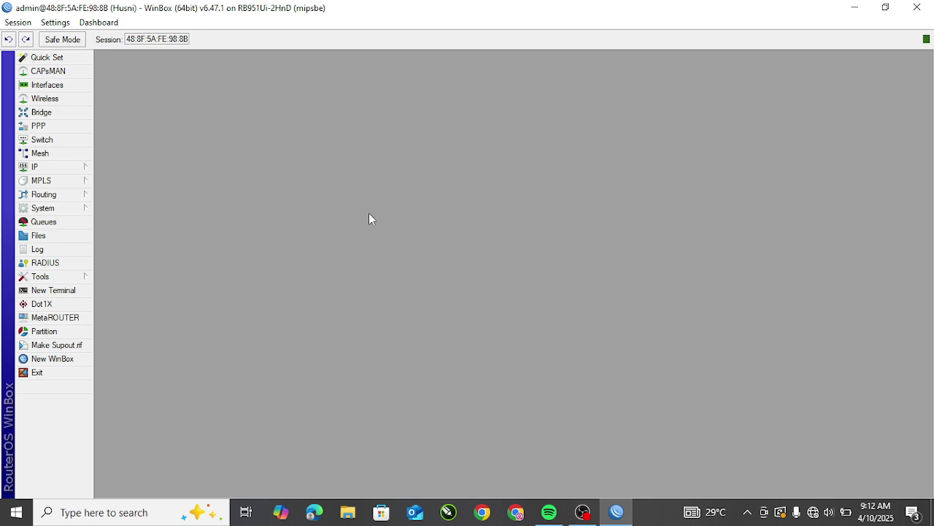
Step: Open IP > Hotspot and browse Server Profiles, User Profiles and Users, ending on the empty Servers list
left_click(45, 170)
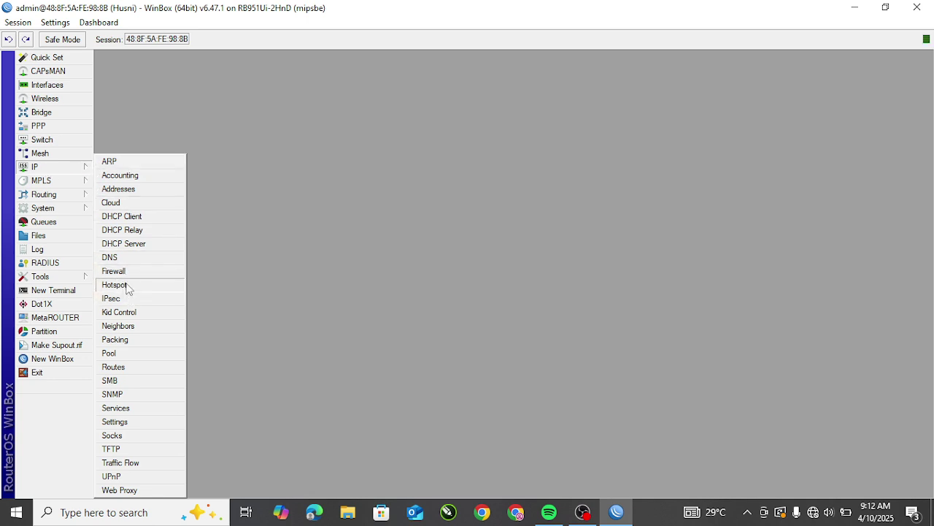
left_click(116, 285)
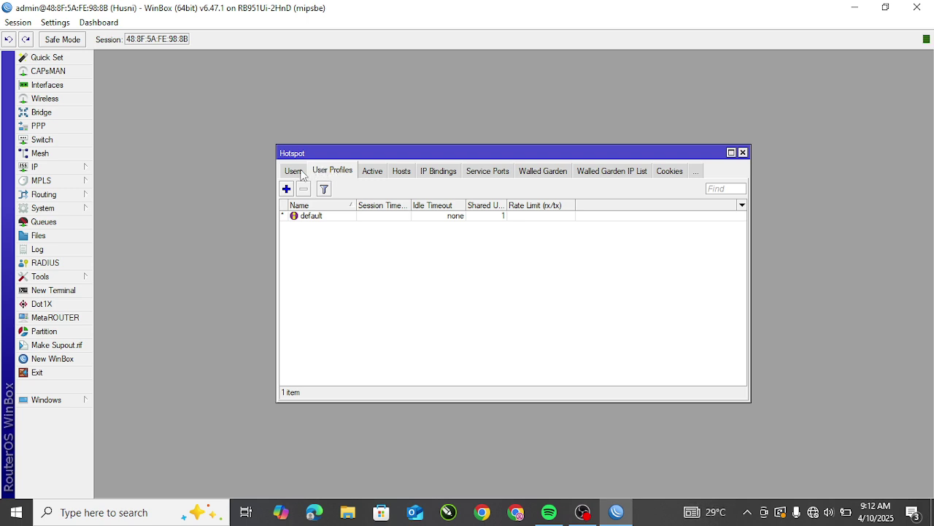
left_click(302, 172)
left_click(310, 173)
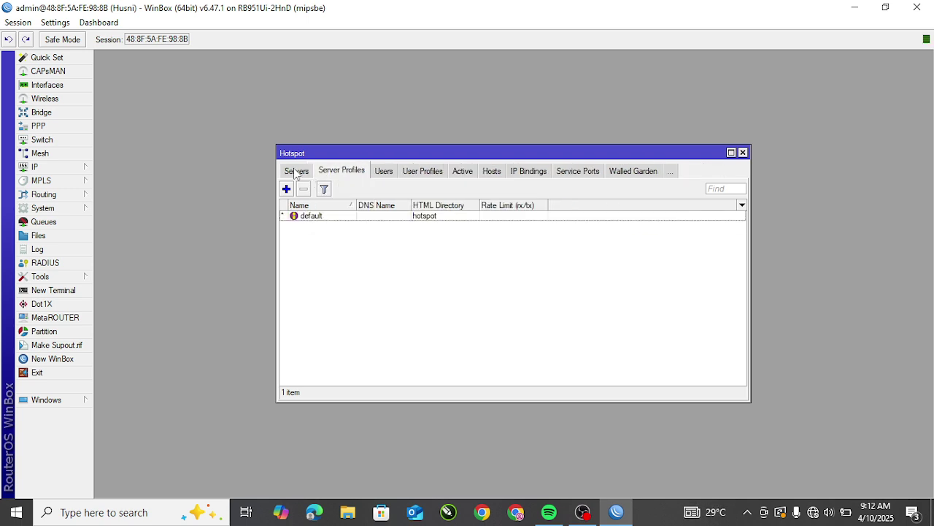
left_click(296, 171)
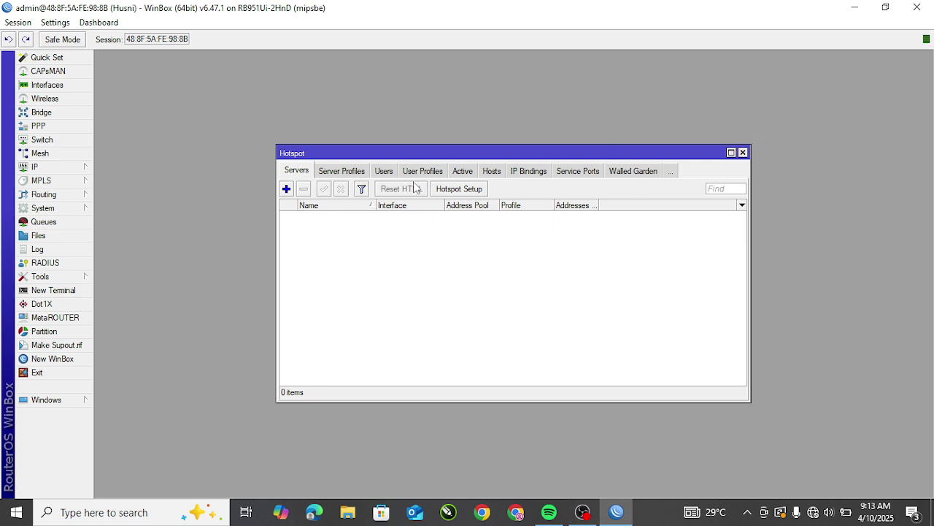
left_click(422, 172)
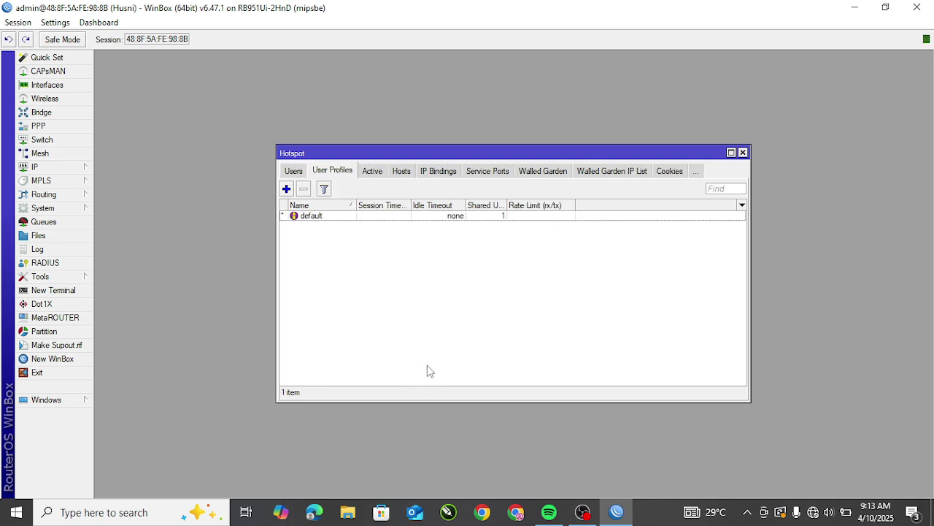
left_click(294, 173)
left_click(301, 175)
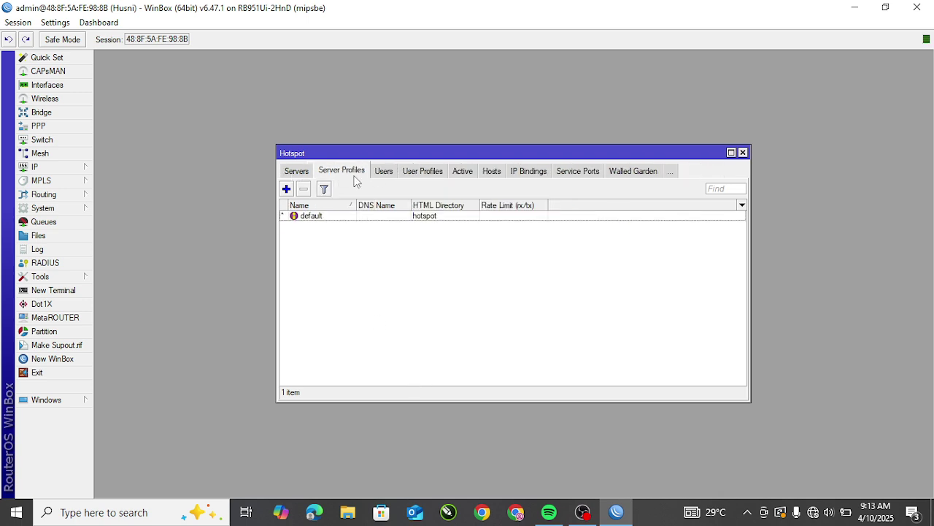
left_click(299, 172)
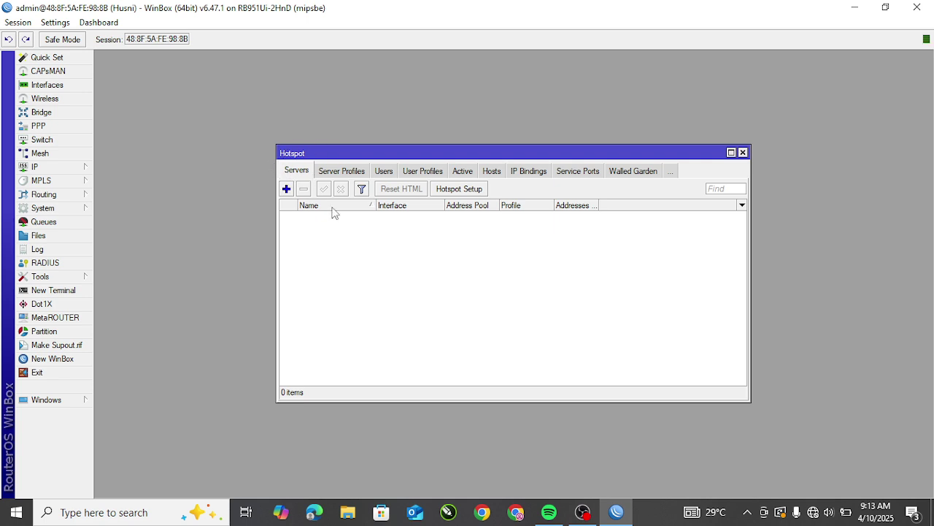
Step: Launch Hotspot Setup on interface wlan1 and accept the 192.168.20.1/24 hotspot address
left_click(467, 191)
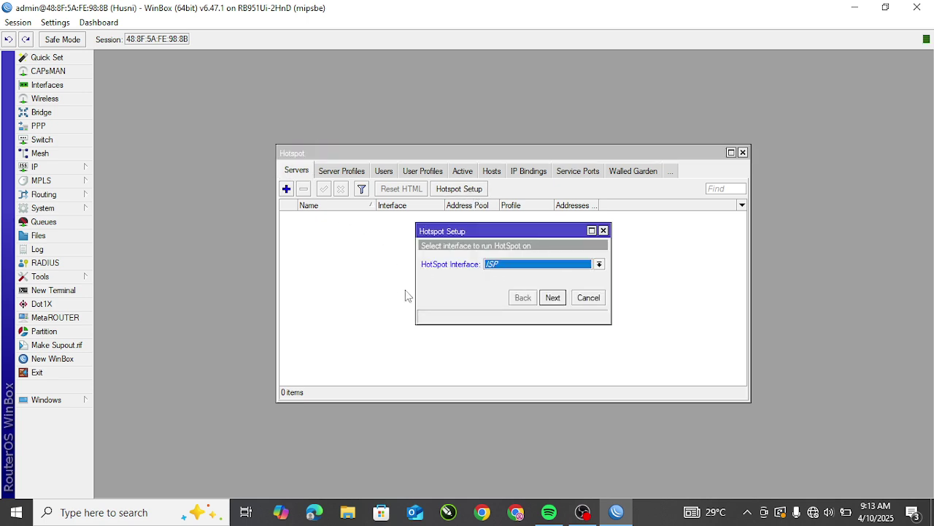
left_click(534, 266)
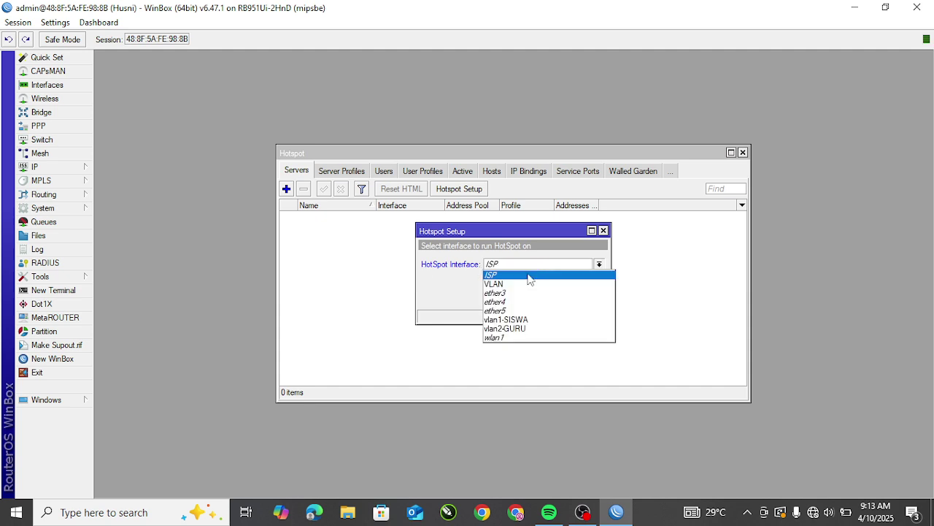
left_click(510, 340)
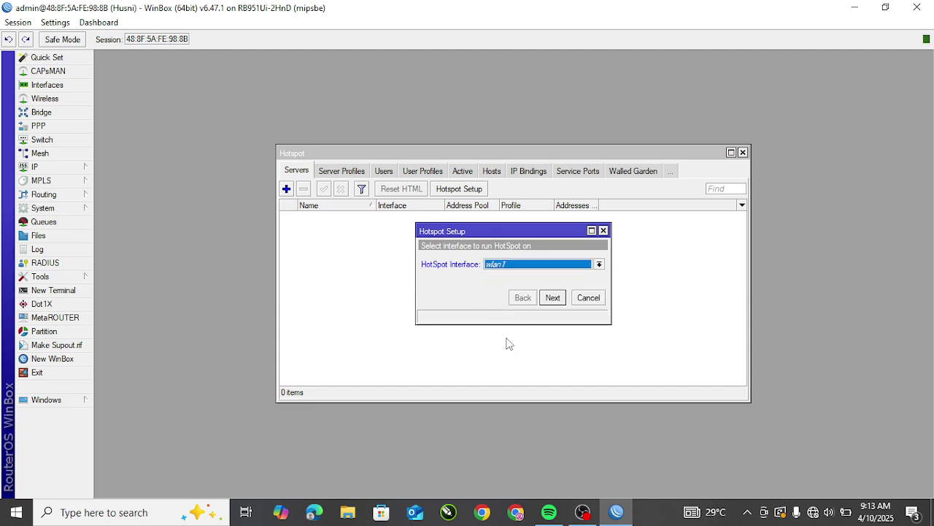
left_click(553, 298)
left_click(553, 298)
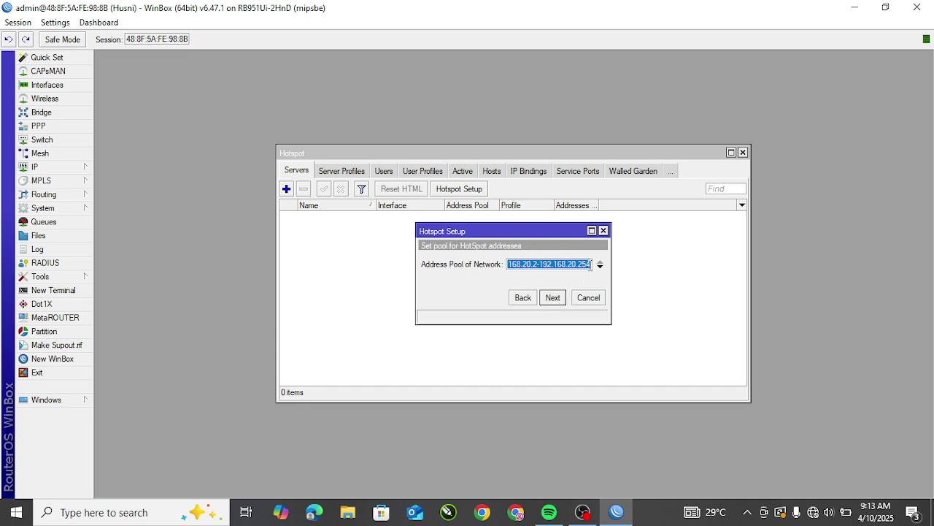
Step: Set the address pool to 192.168.20.10-192.168.20.50, with no SSL certificate and no SMTP server
left_click(591, 265)
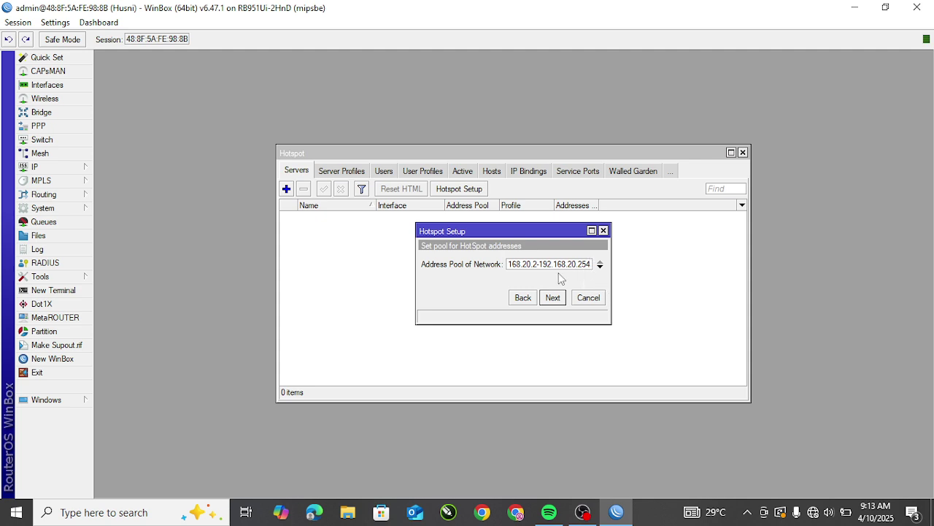
key("BackSpace")
key("BackSpace")
key("BackSpace")
type("50")
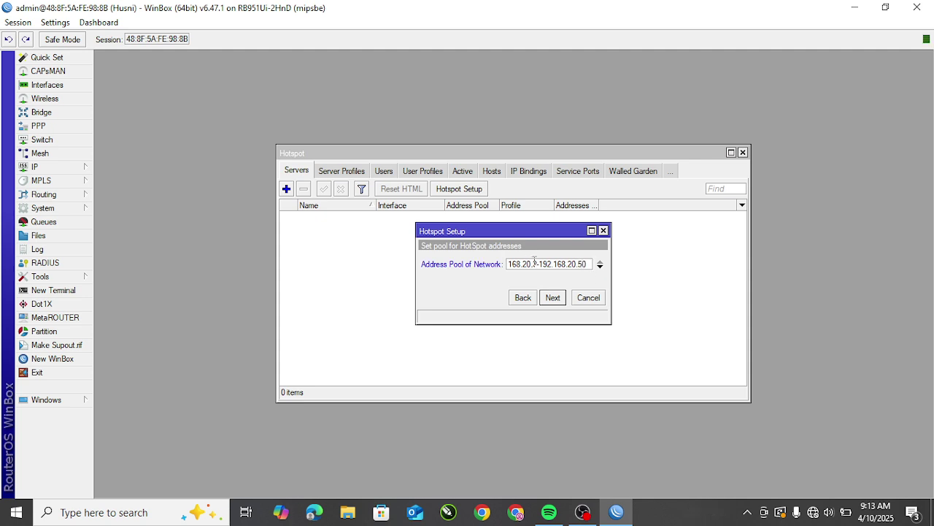
key("BackSpace")
key("BackSpace")
type("10-")
left_click(553, 298)
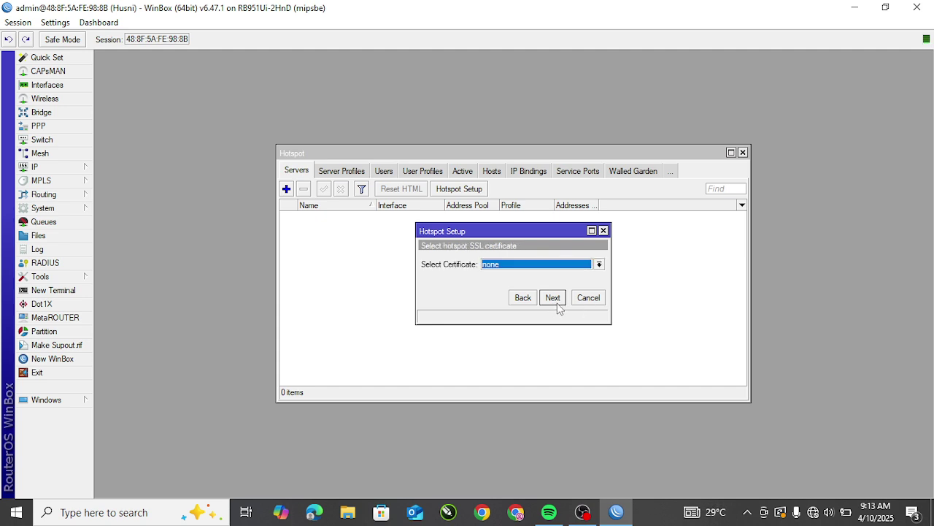
left_click(552, 298)
left_click(552, 298)
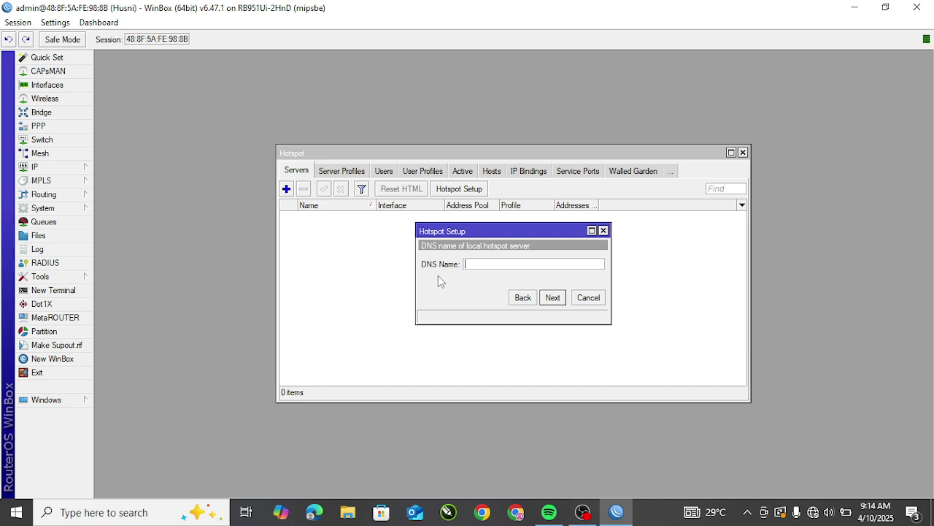
Step: Enter portalsmk.sch.id as the hotspot DNS name and continue
type("portalsmk.sch.id")
left_click_drag(523, 266, 498, 268)
left_click(525, 264)
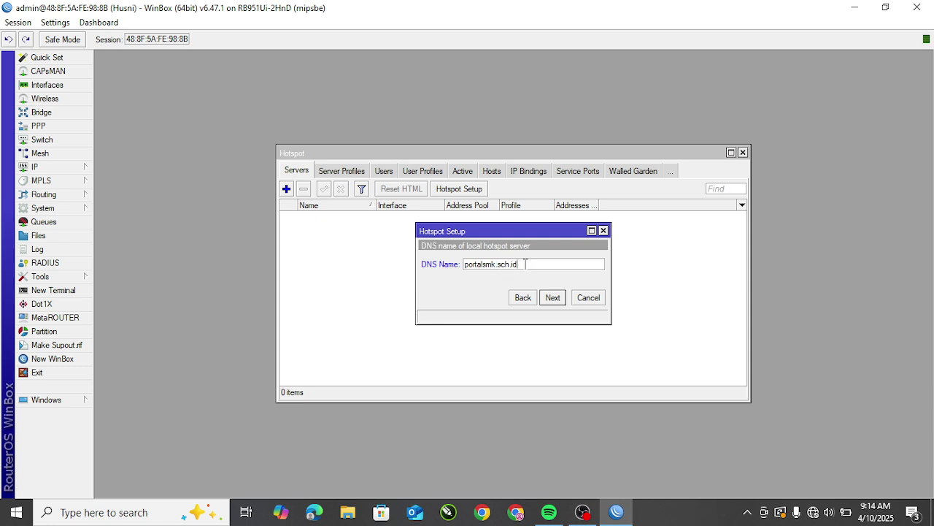
left_click_drag(524, 264, 500, 267)
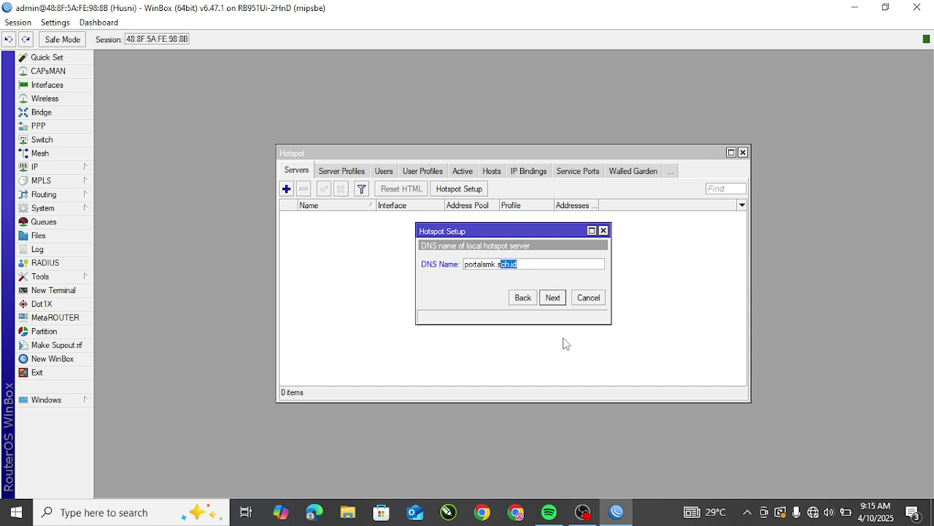
left_click(553, 297)
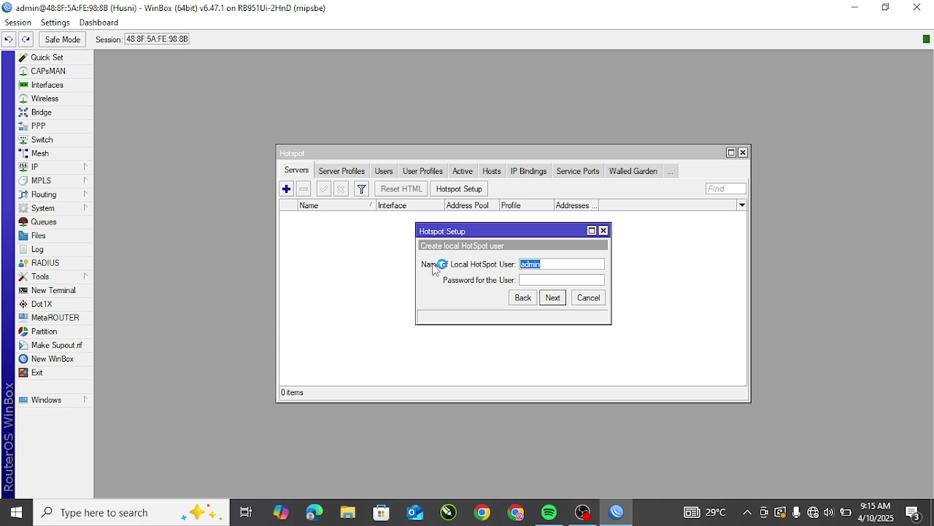
Step: Keep the default local hotspot user and finish the setup, dismissing the success message
left_click(534, 279)
left_click_drag(556, 263, 428, 263)
left_click(552, 298)
left_click(514, 269)
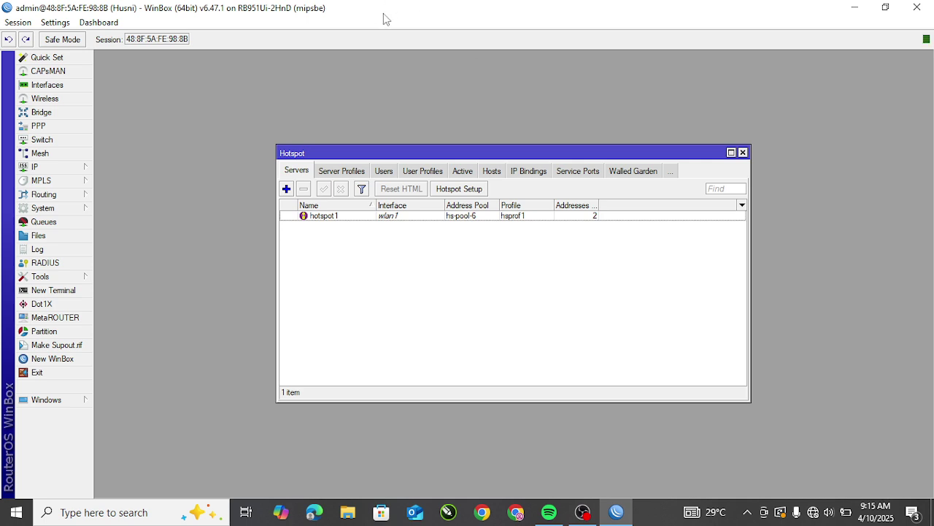
Step: Select the newly created hotspot1 server in the Servers list
left_click(346, 217)
left_click(374, 250)
left_click(335, 216)
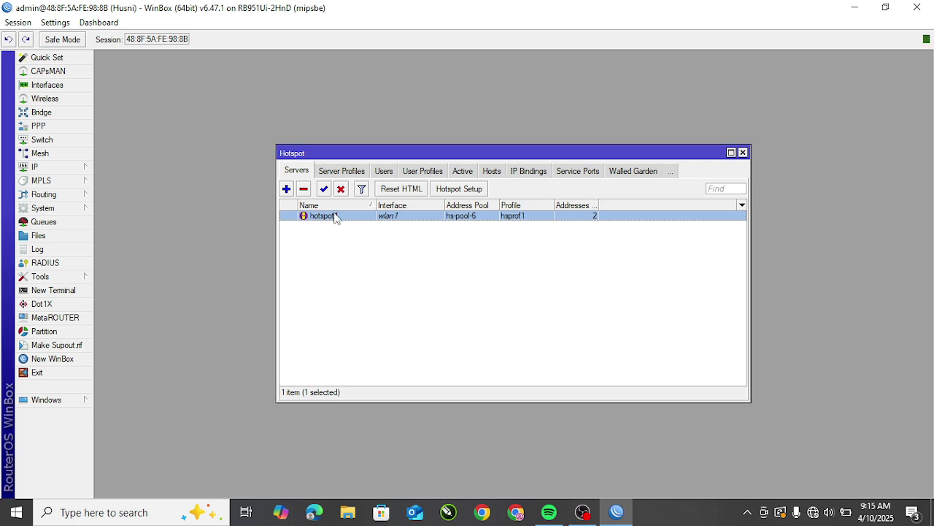
Step: Show Server Profiles and select hsprof1 with DNS name portalsmk.sch.id
left_click(346, 173)
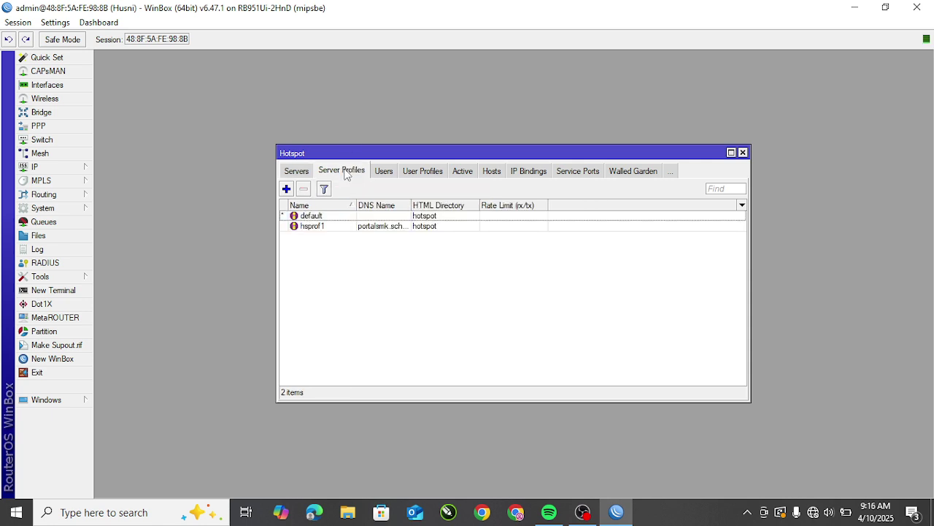
left_click(439, 230)
left_click(359, 260)
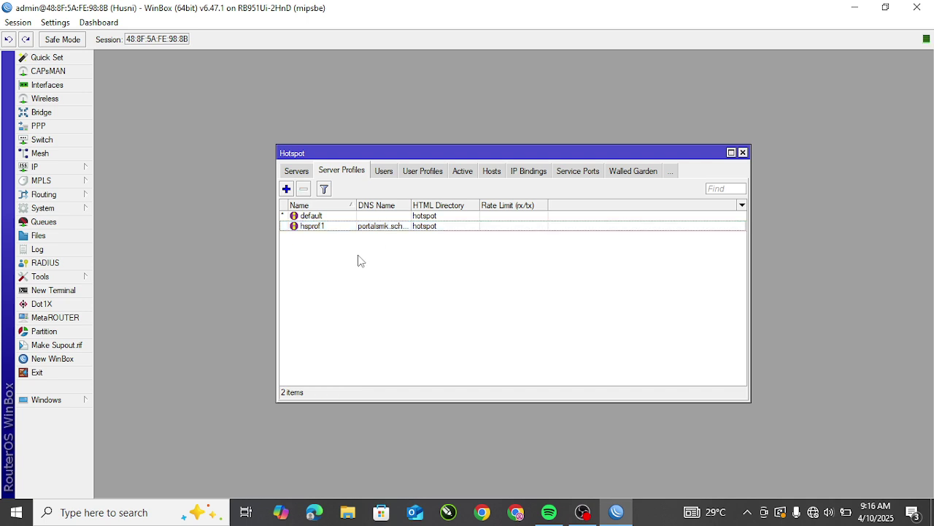
left_click(399, 232)
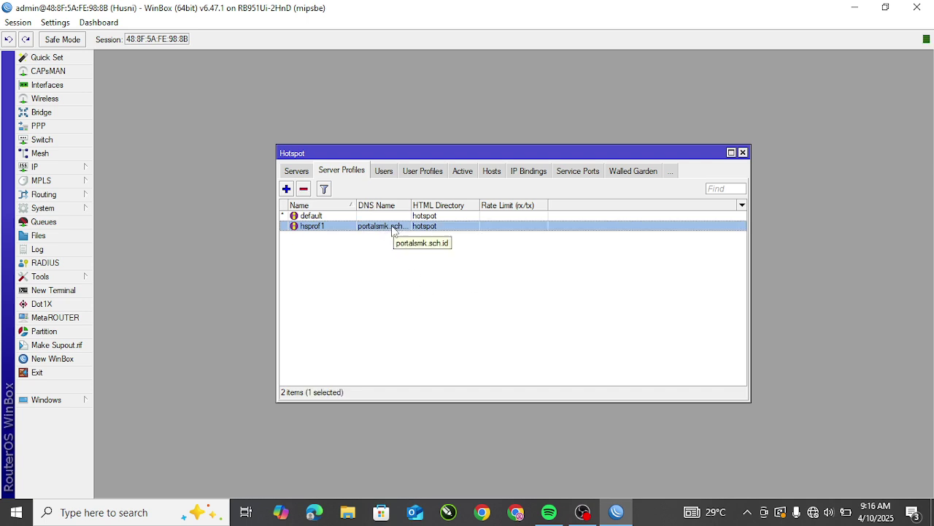
Step: In hsprof1's Login settings enable HTTP PAP, disable Cookie, save, and close the Hotspot window
double_click(394, 228)
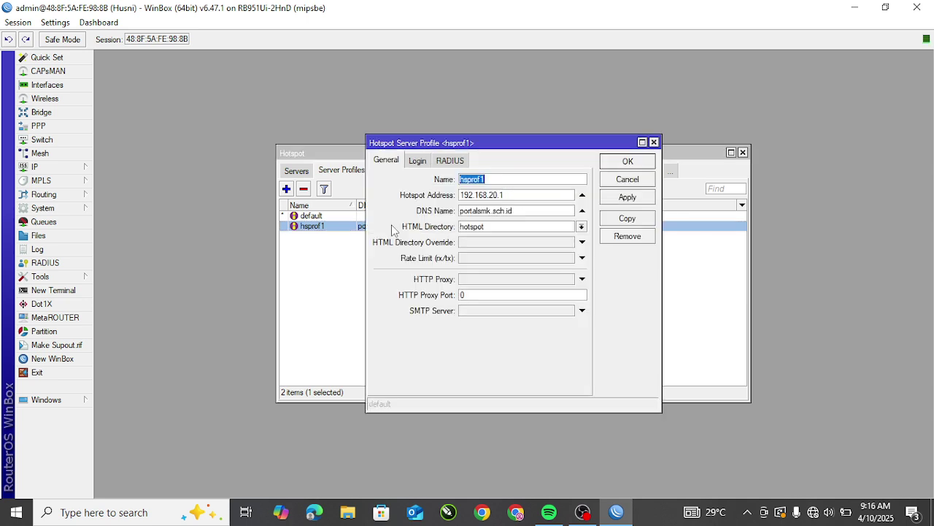
left_click(421, 161)
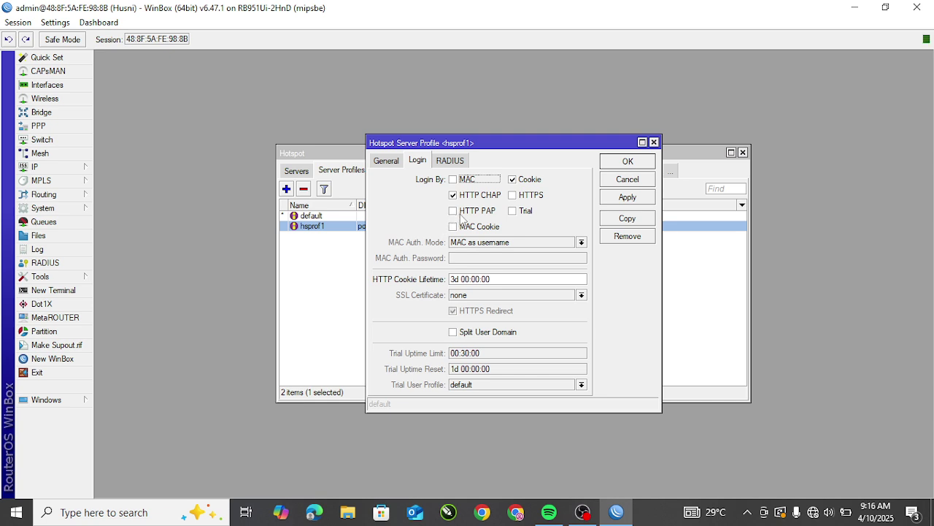
left_click(464, 213)
left_click(512, 180)
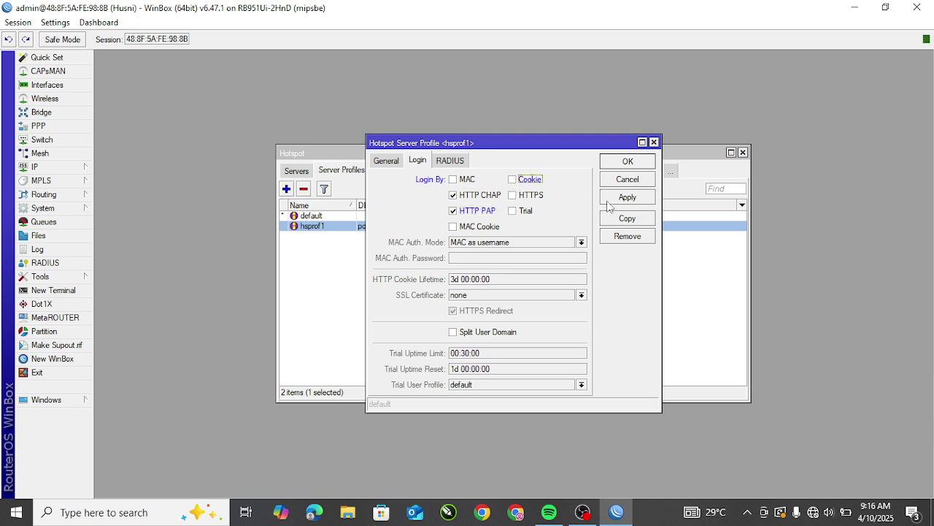
left_click(629, 198)
left_click(628, 162)
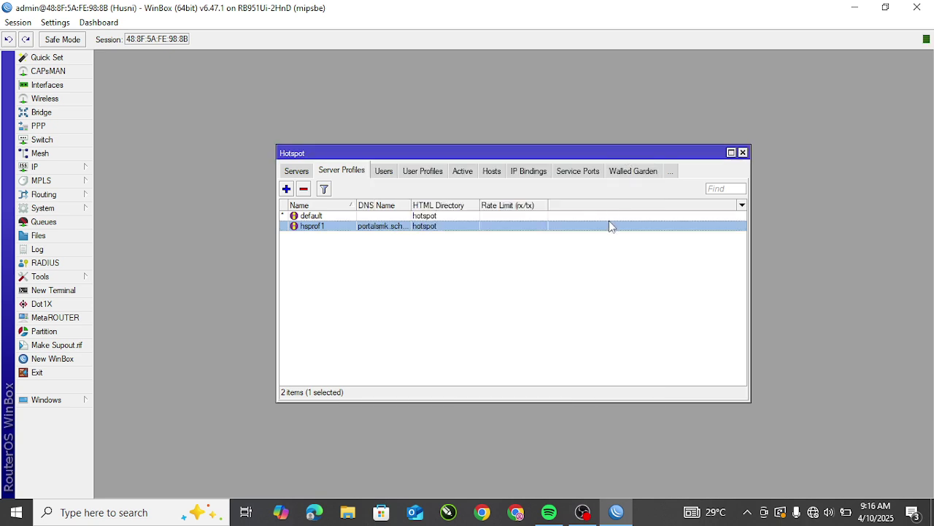
left_click(744, 153)
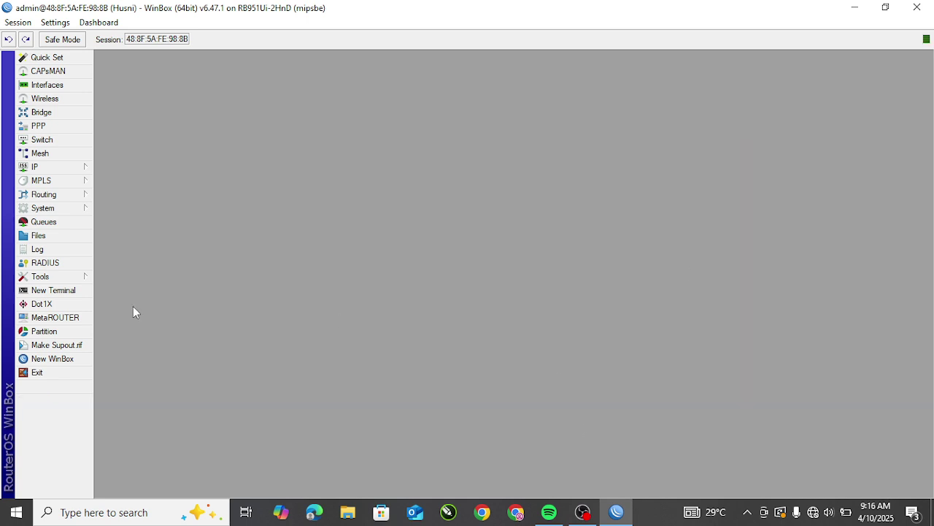
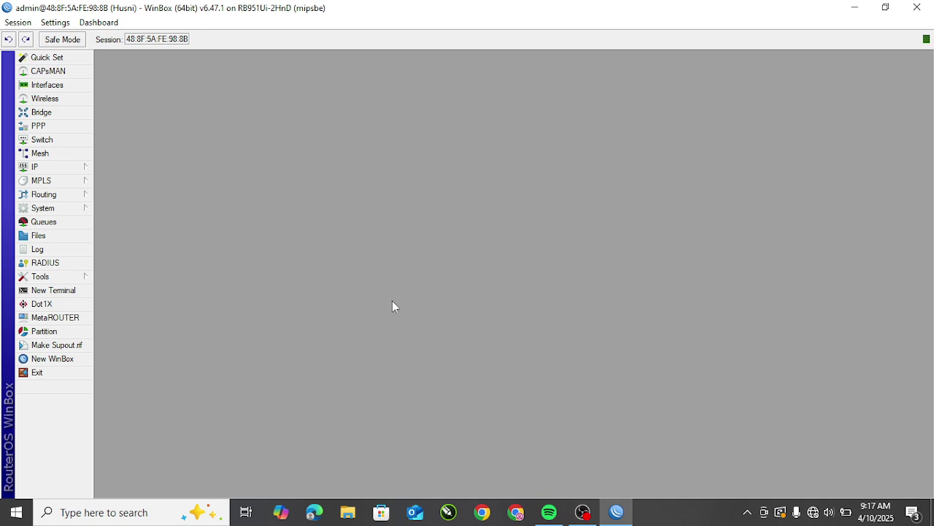
Step: Open IP > Hotspot on the User Profiles tab and add a new profile (default uprof1)
left_click(50, 172)
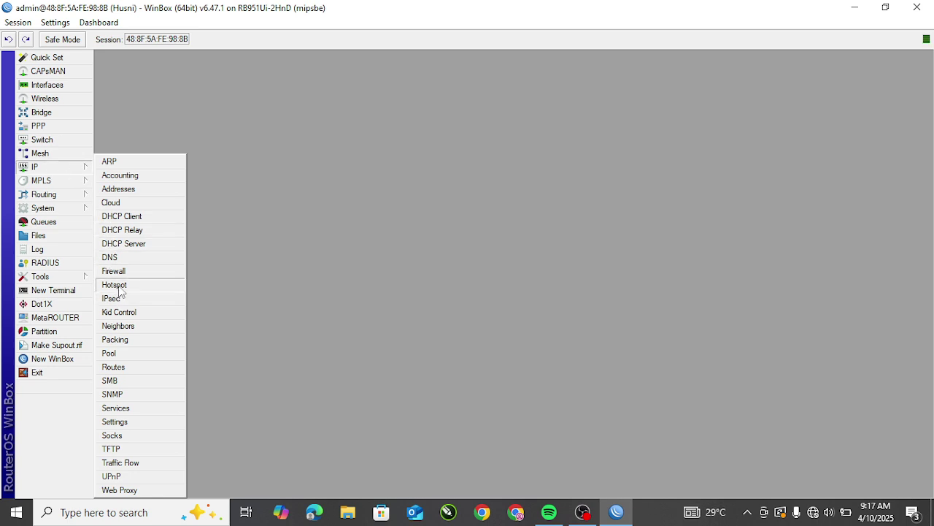
left_click(114, 285)
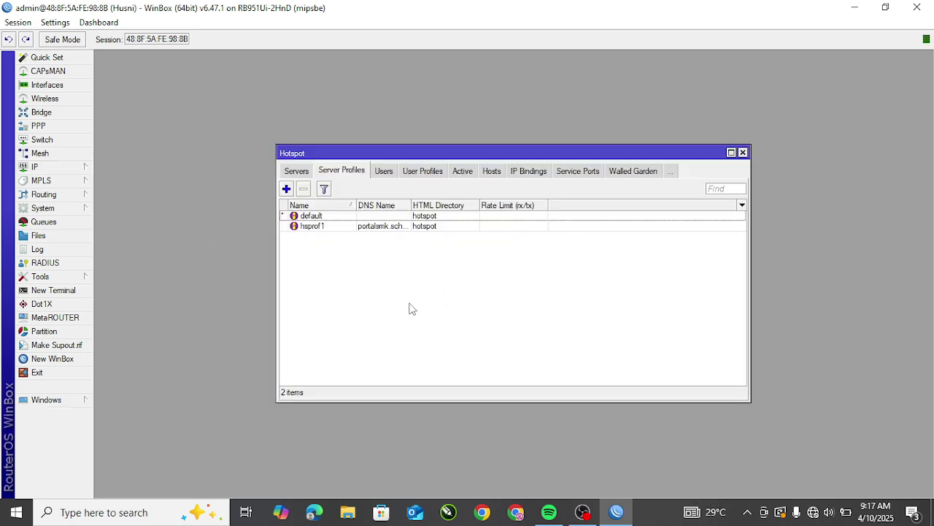
left_click(424, 172)
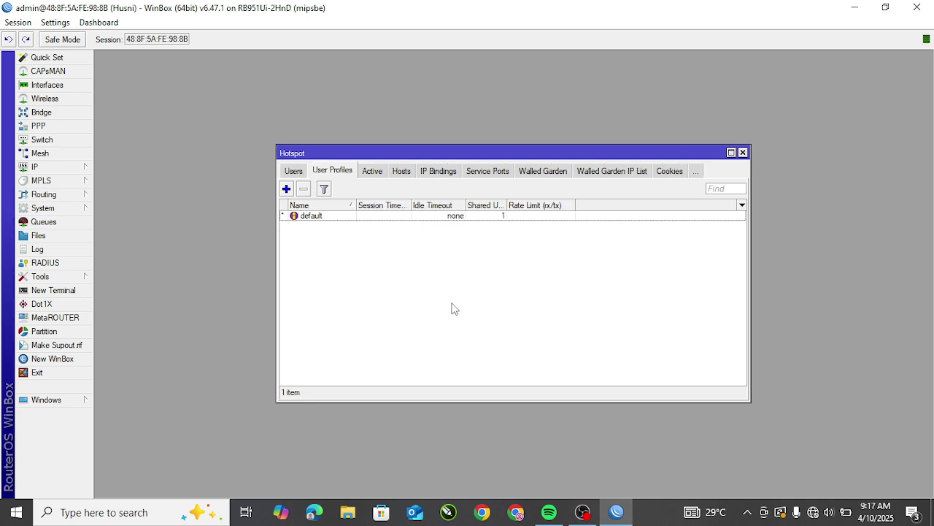
left_click(288, 190)
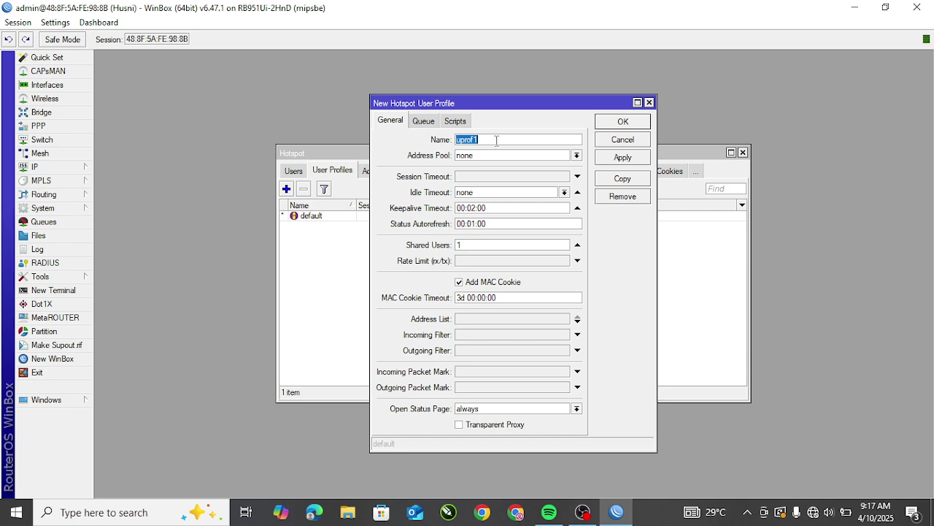
Step: Name the new profile kepalasekolah and assign address pool hs-pool-6
left_click_drag(496, 140, 447, 138)
type("kepalasekolah")
left_click(479, 157)
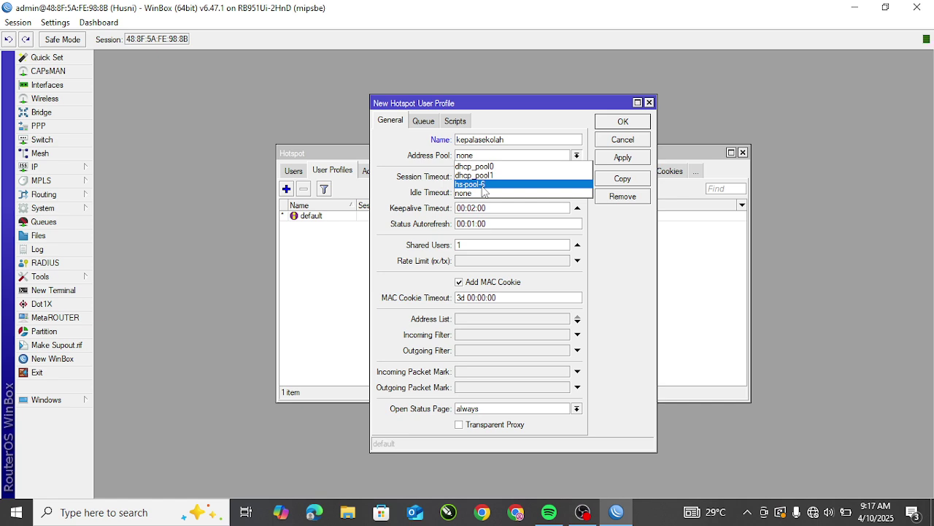
left_click(482, 187)
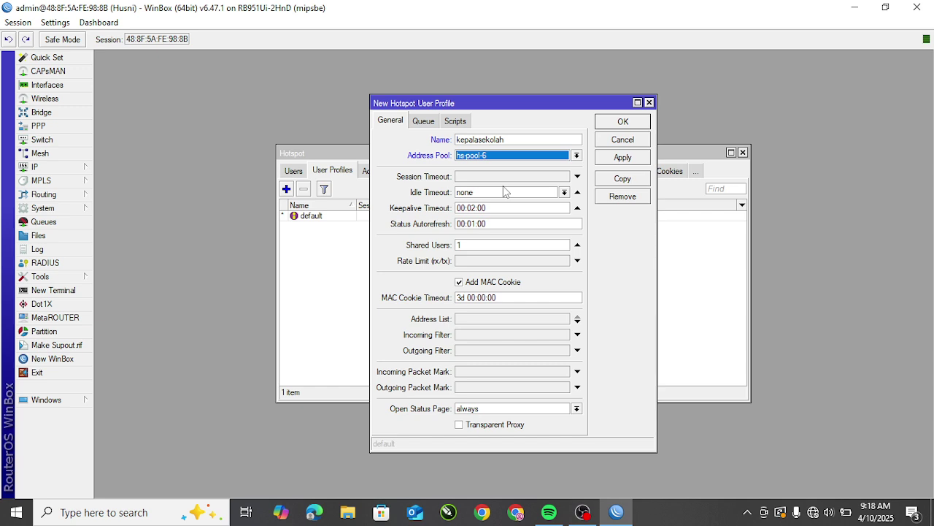
Step: Set the profile's rate limit to 512k/512k and save it to the profile list
left_click(471, 262)
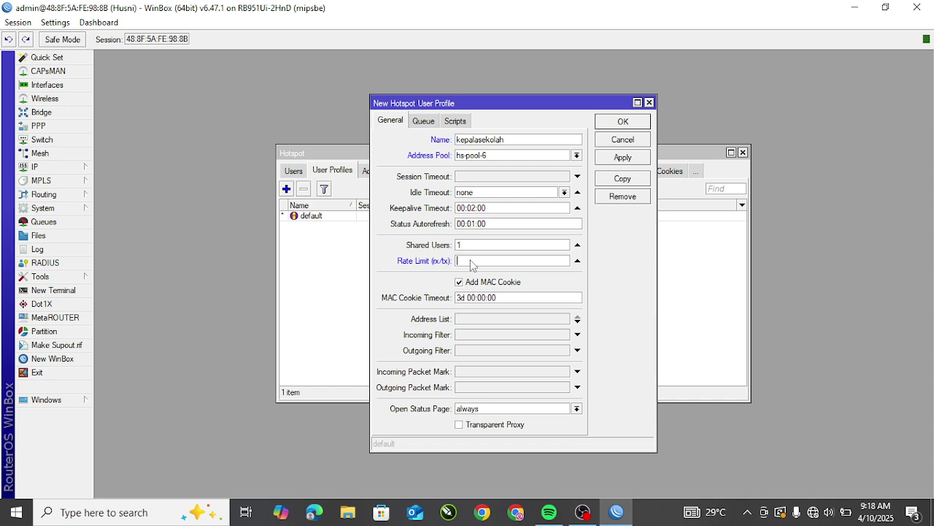
type("512k/512k")
left_click(622, 159)
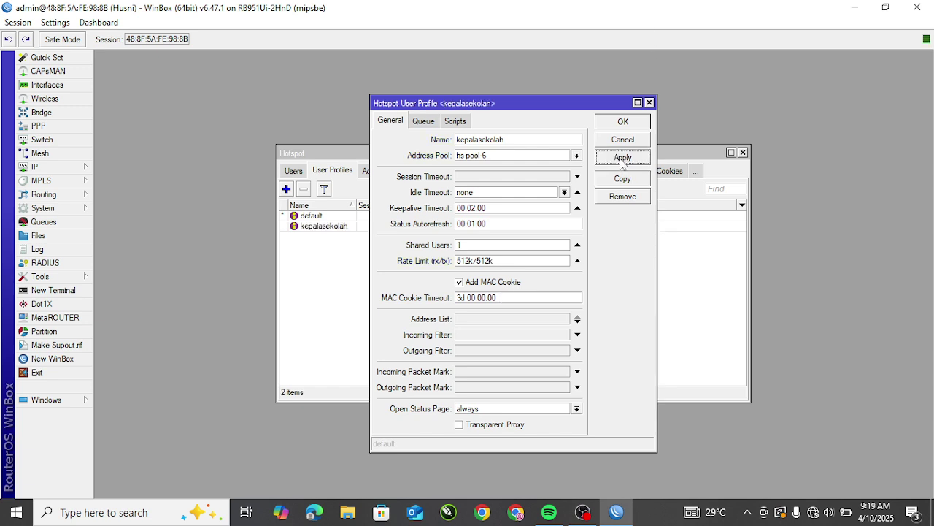
left_click(628, 122)
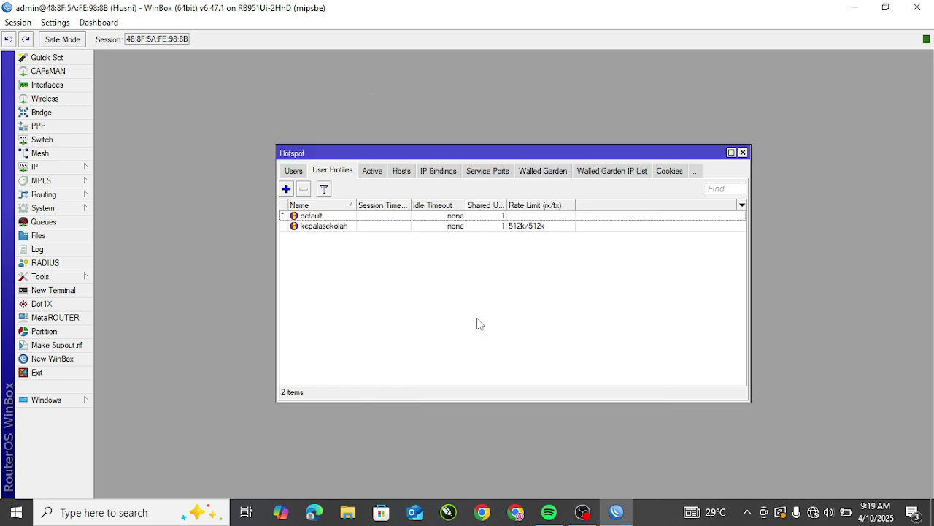
left_click(356, 228)
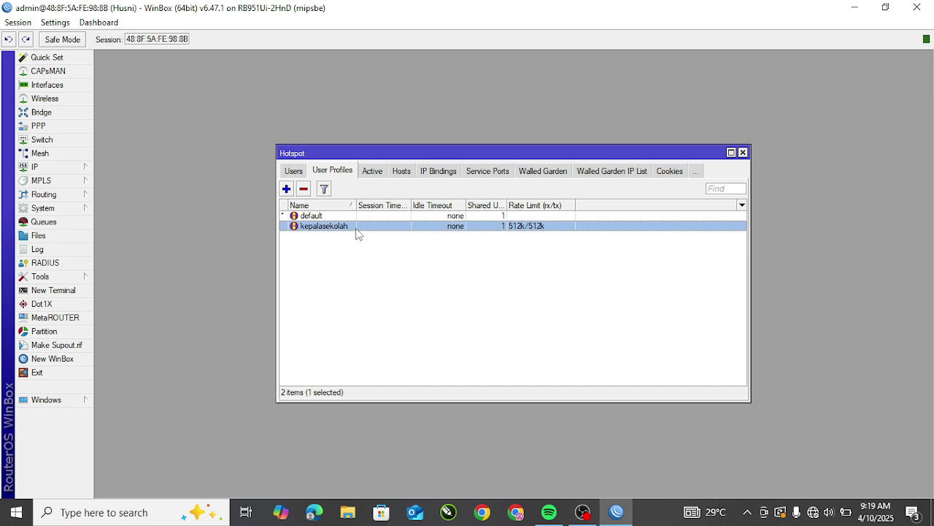
left_click(498, 218)
left_click(513, 239)
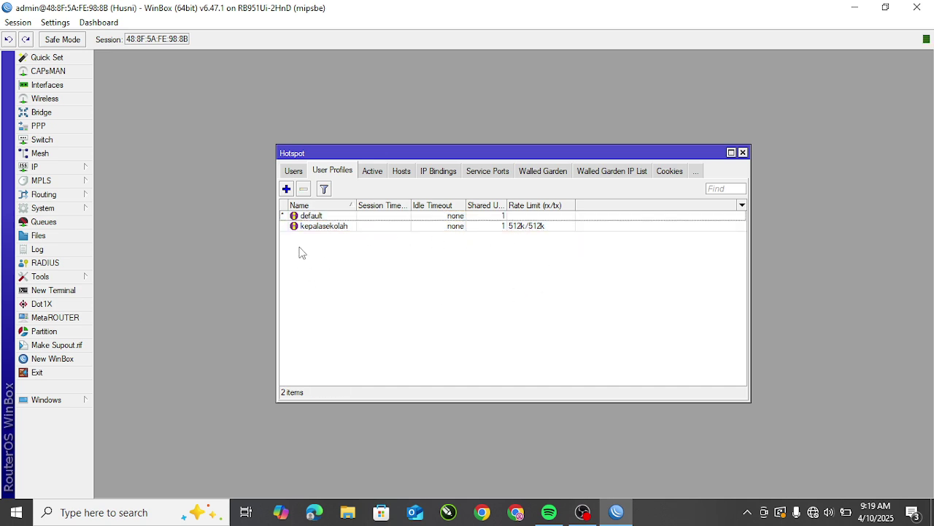
Step: Create user profile guru with address pool hs-pool-6 and rate limit 256k/256k
left_click(286, 189)
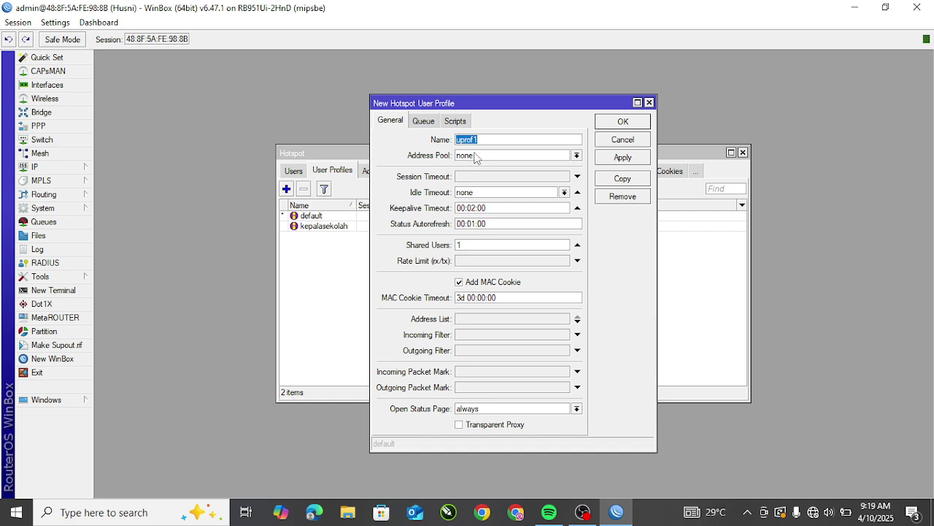
left_click_drag(509, 137, 423, 134)
key("BackSpace")
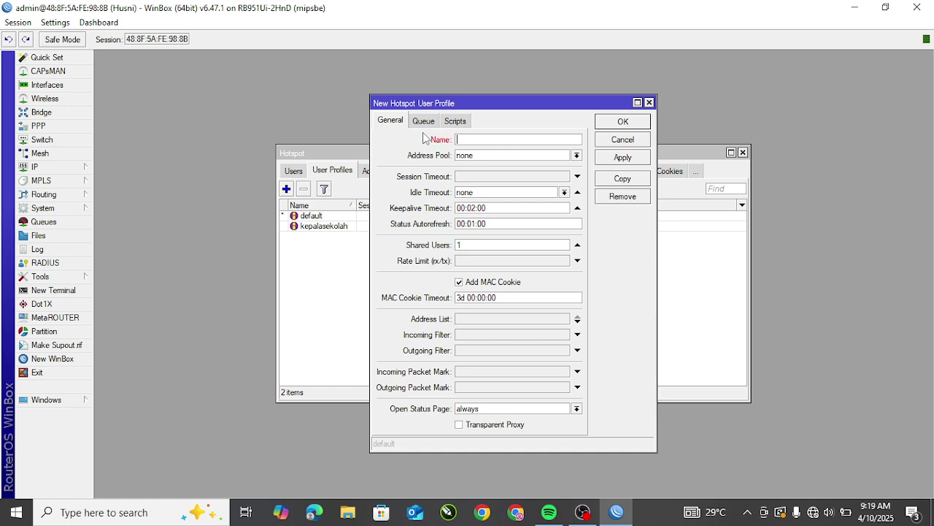
type("guru")
left_click(478, 156)
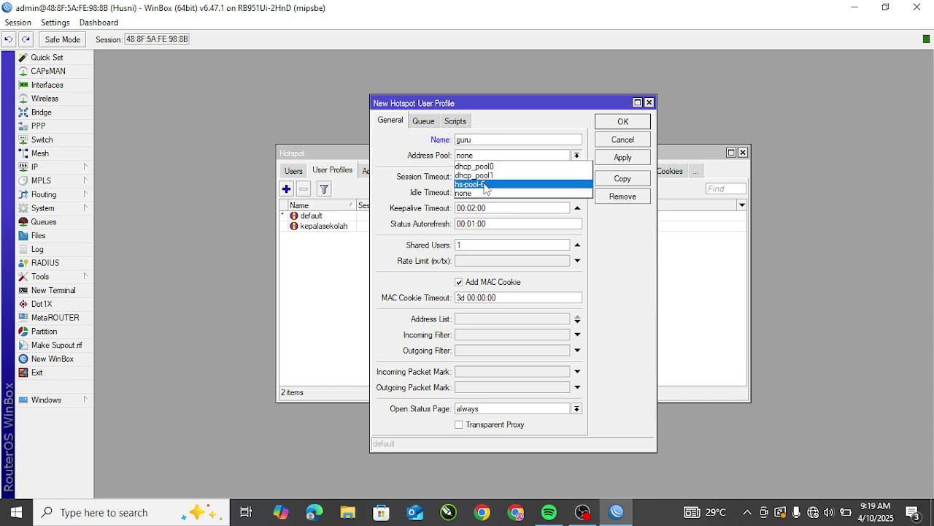
left_click(485, 185)
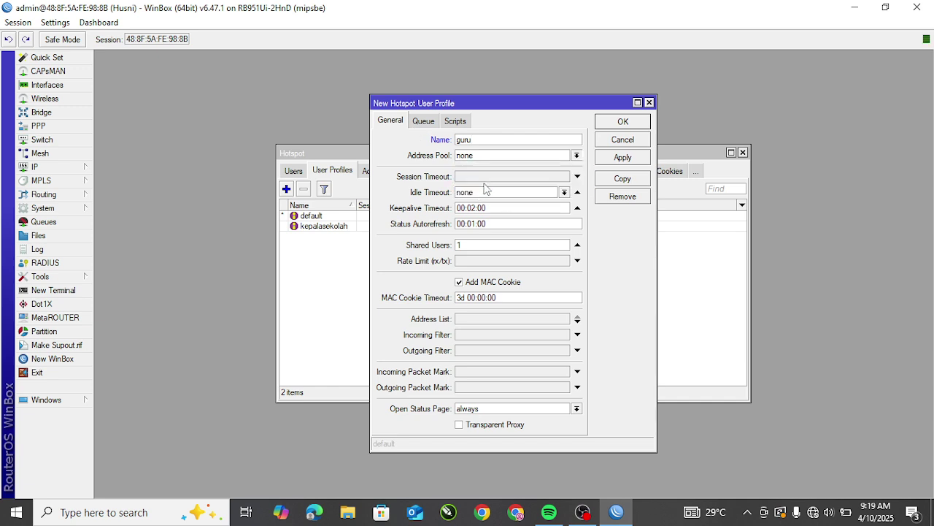
left_click(471, 261)
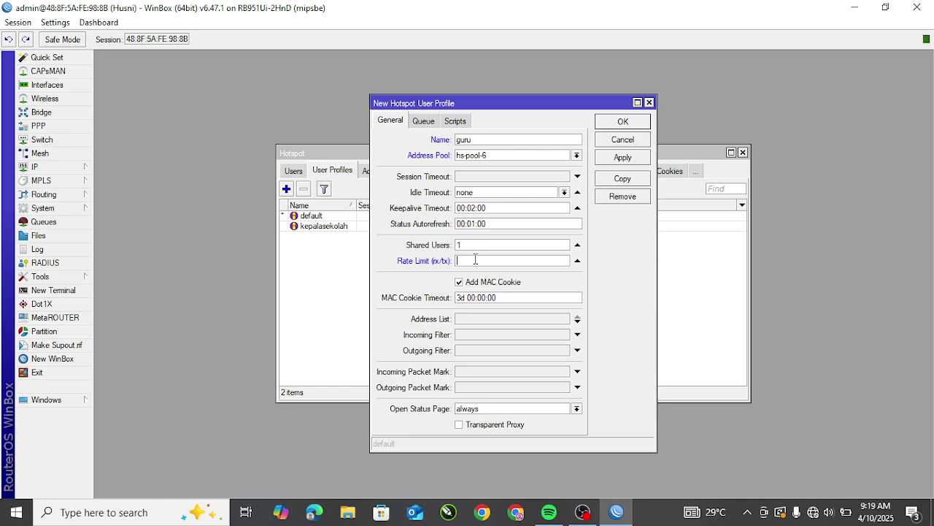
type("256k/256k")
left_click(624, 156)
left_click(622, 124)
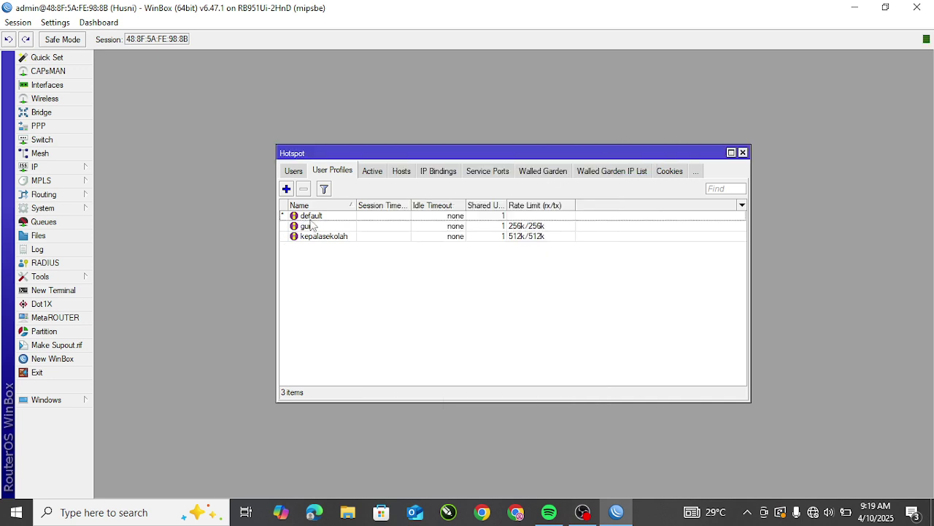
Step: Create user profile siswa with address pool hs-pool-6 and rate limit 128k/128k
left_click(287, 189)
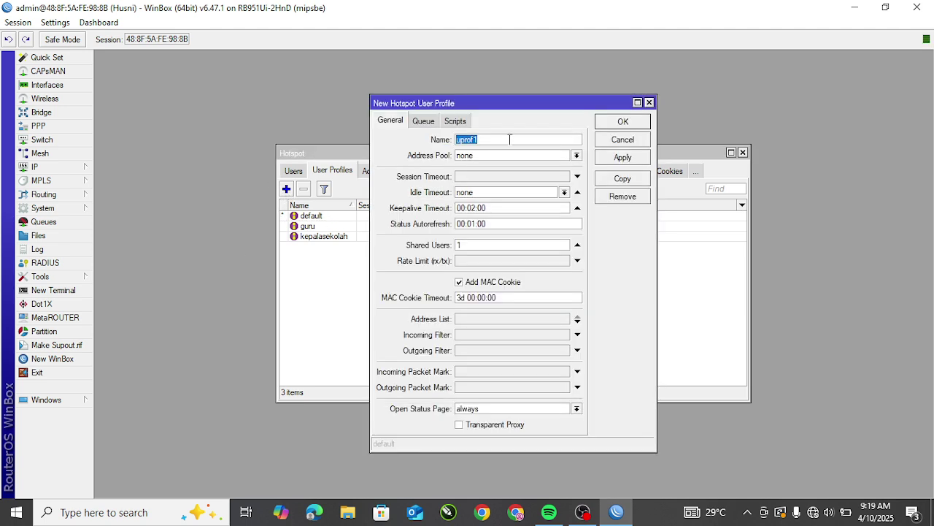
type("siswa")
left_click(480, 156)
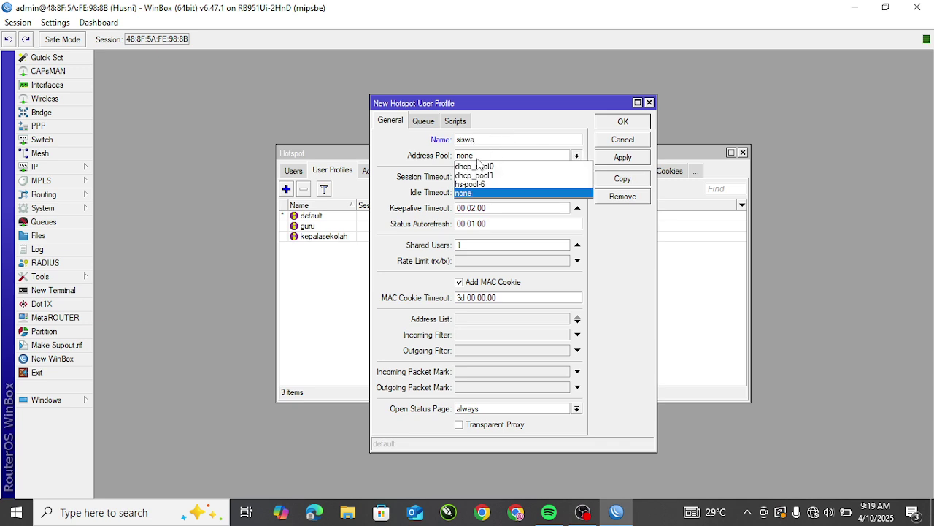
left_click(480, 184)
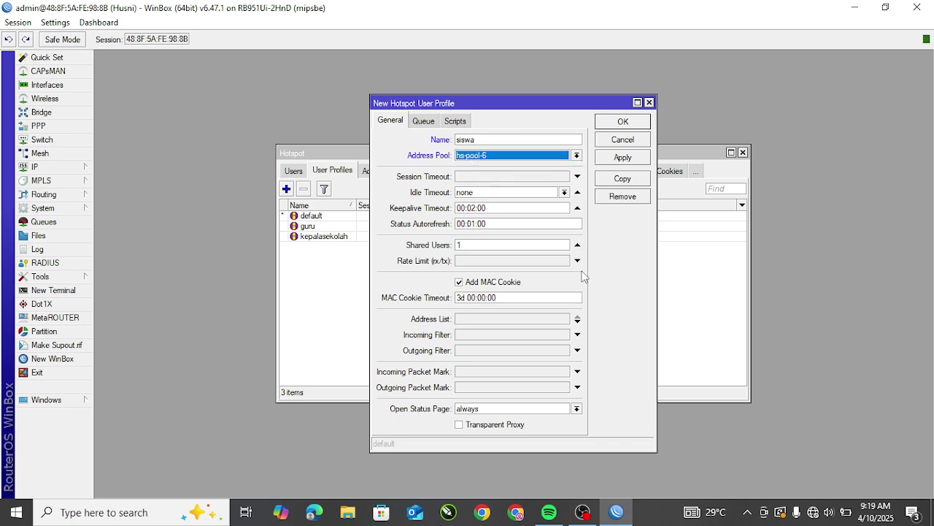
left_click(471, 263)
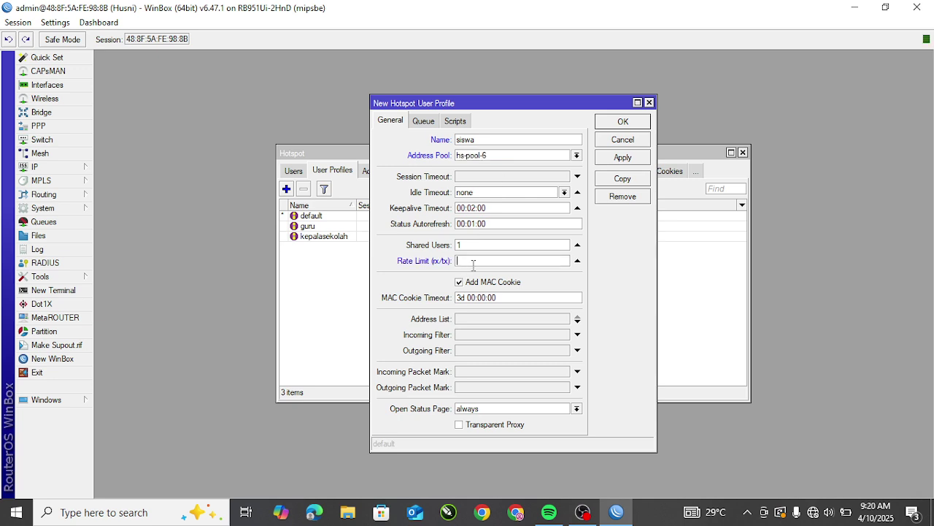
type("128k/128k")
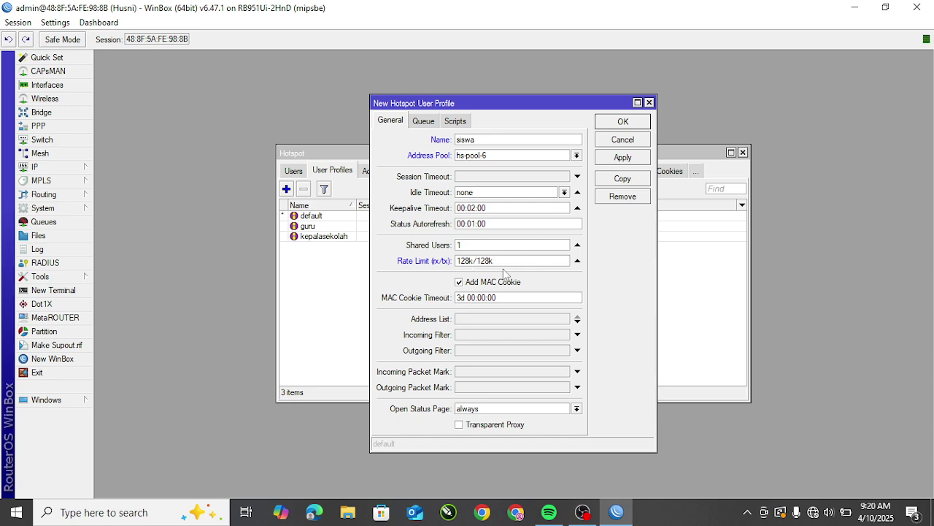
left_click_drag(497, 260, 457, 261)
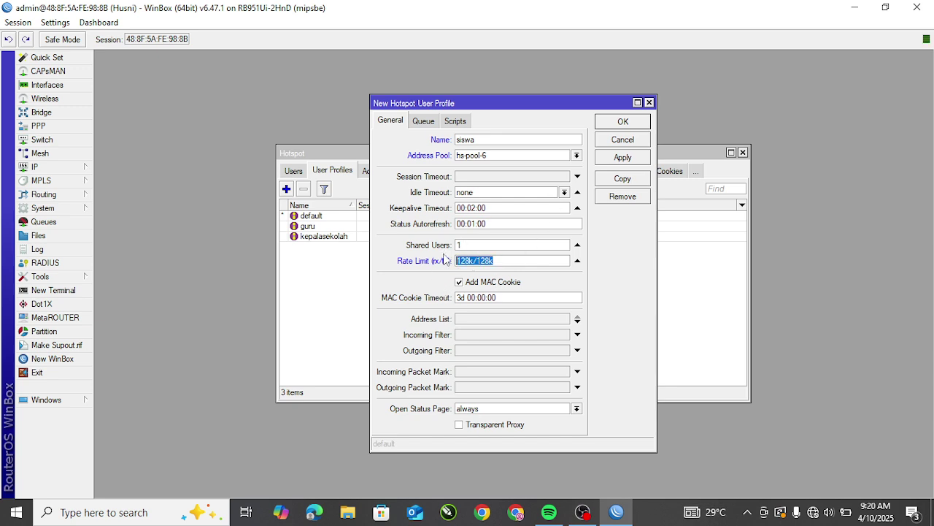
left_click(619, 158)
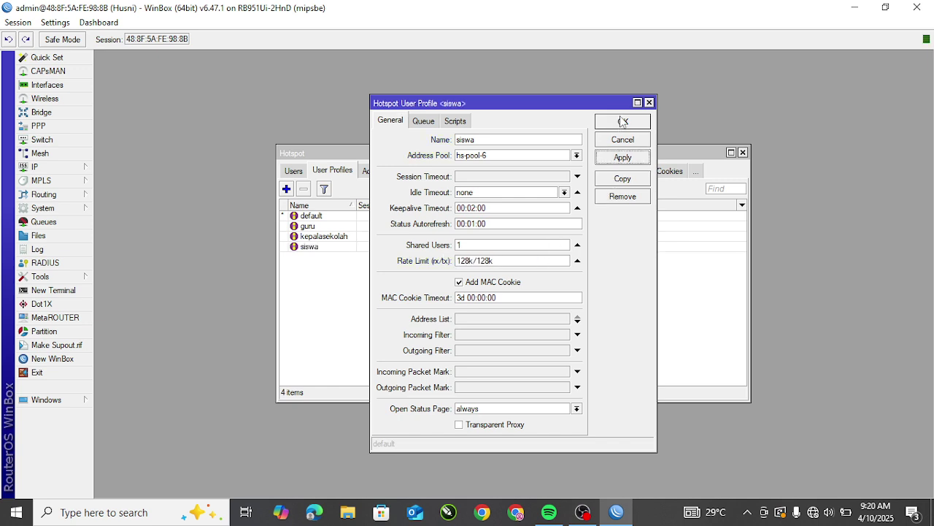
left_click(622, 121)
Step: Check the siswa, kepalasekolah and guru profiles in the profile list
left_click(551, 249)
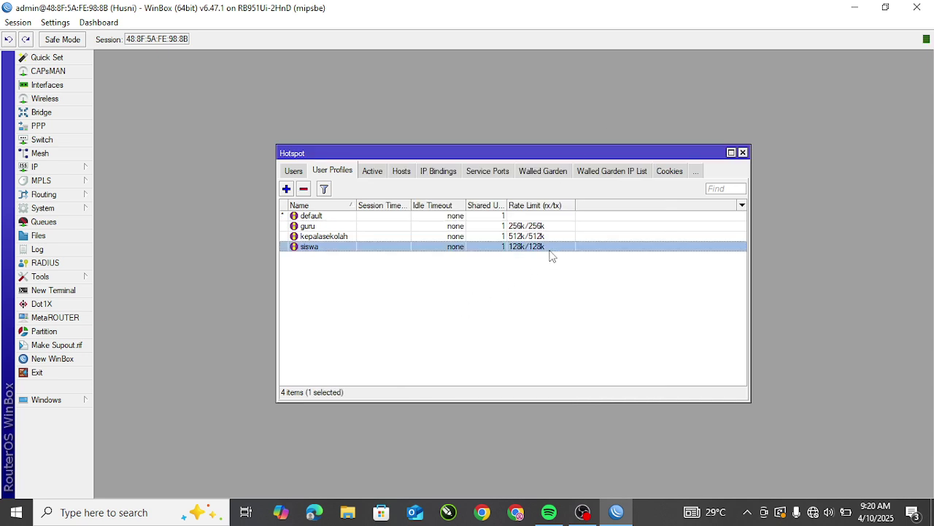
left_click(553, 236)
left_click(547, 226)
left_click(529, 256)
left_click(531, 236)
left_click(484, 341)
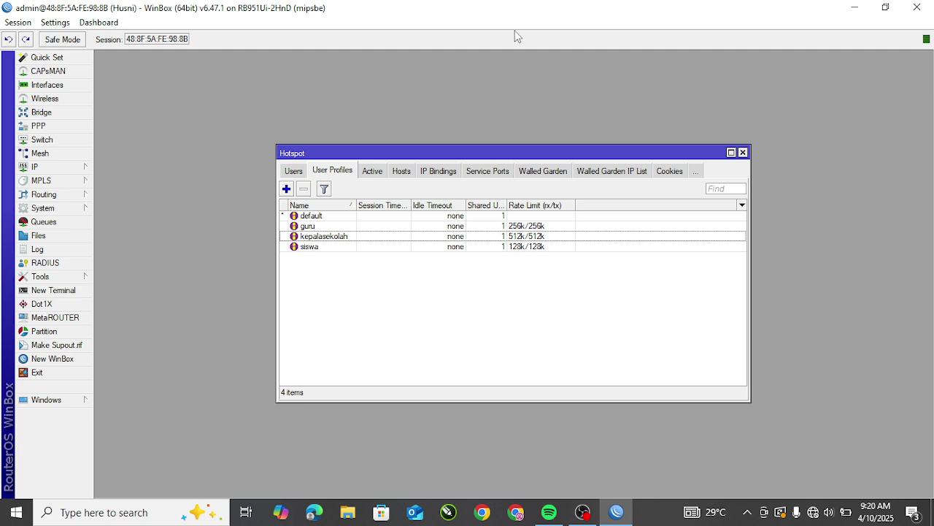
Step: On the Users tab, add a new hotspot user on server all named kepalasekolah
left_click(294, 172)
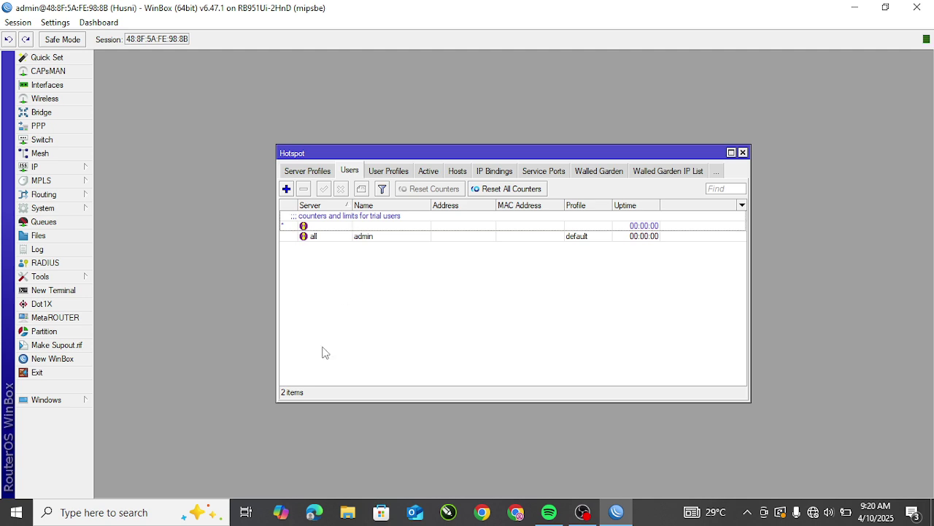
left_click(387, 172)
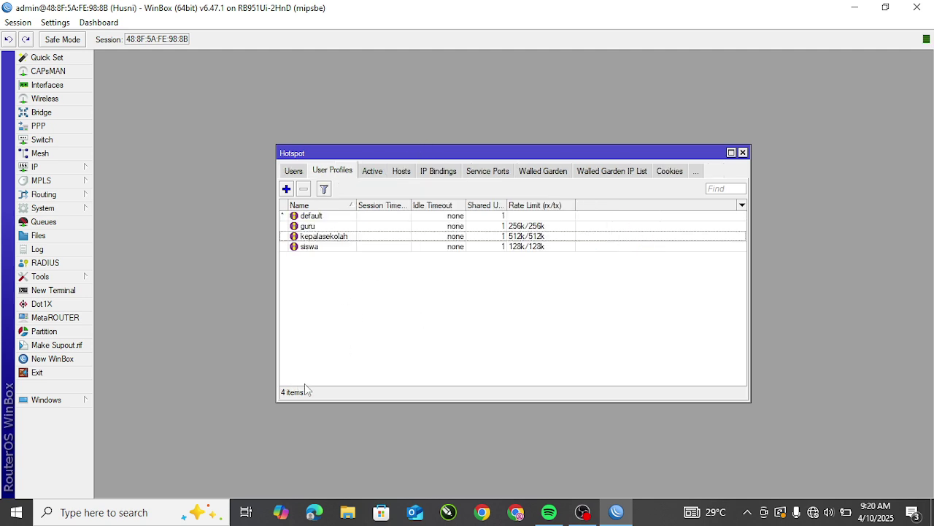
left_click(293, 173)
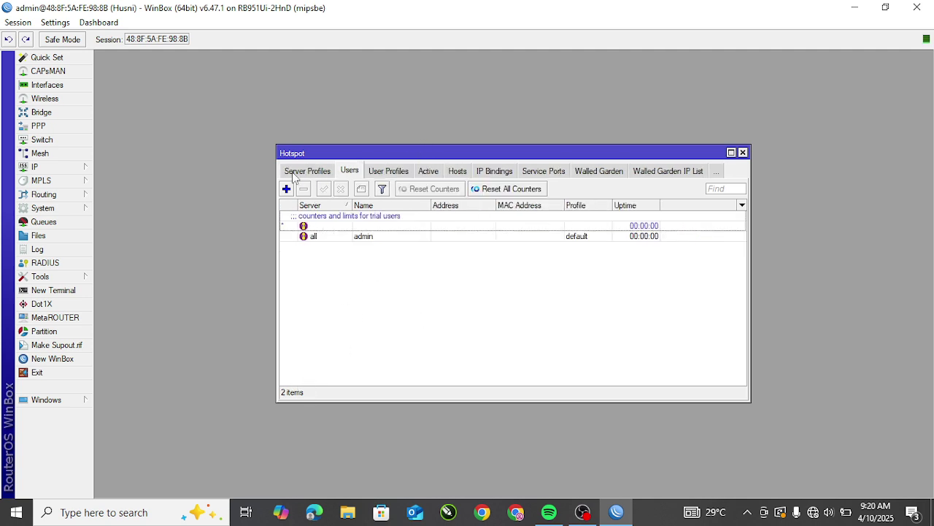
left_click(286, 189)
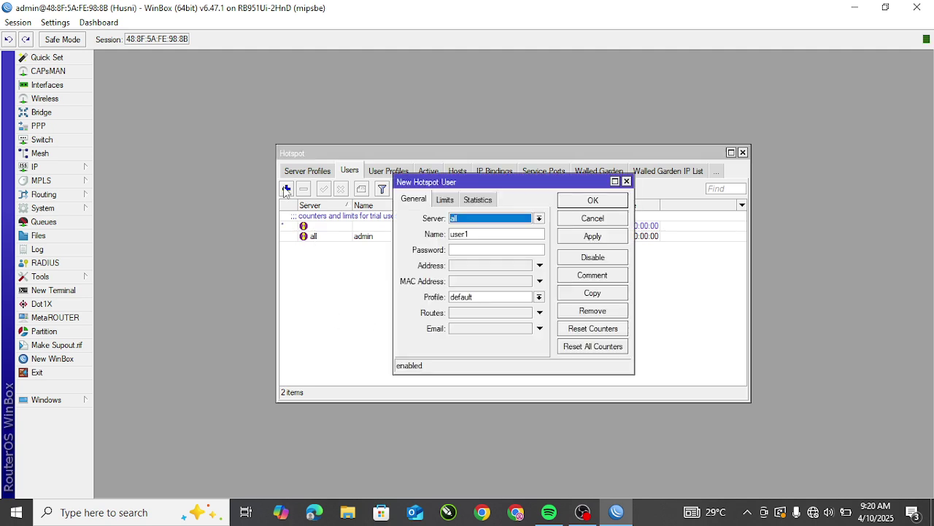
left_click(470, 223)
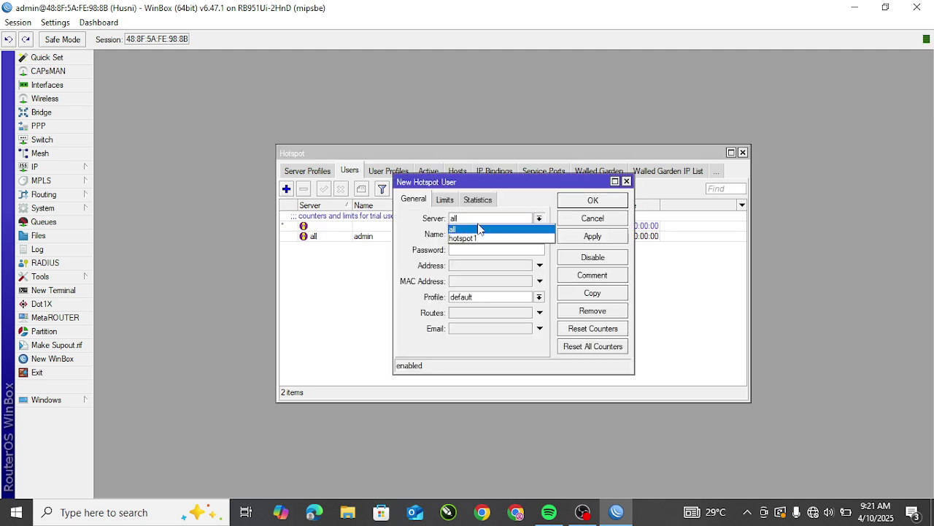
left_click(476, 230)
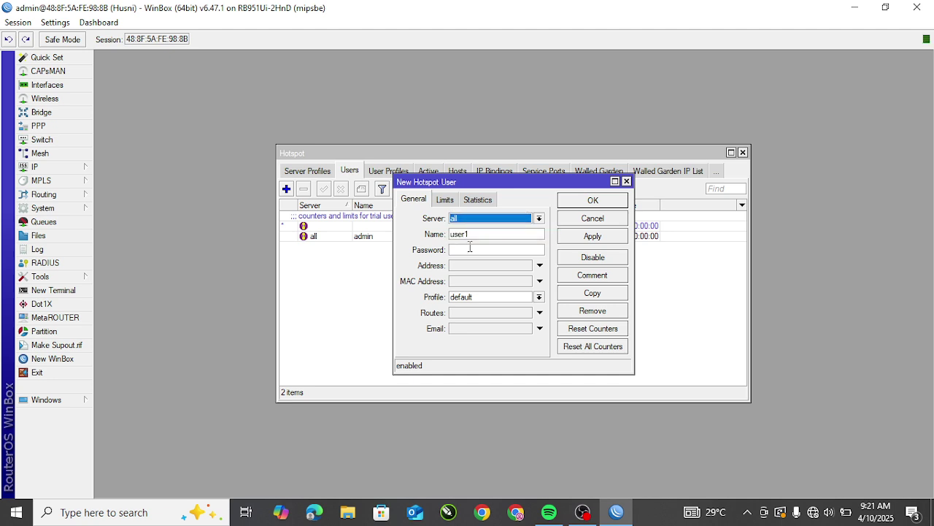
left_click(486, 235)
double_click(486, 235)
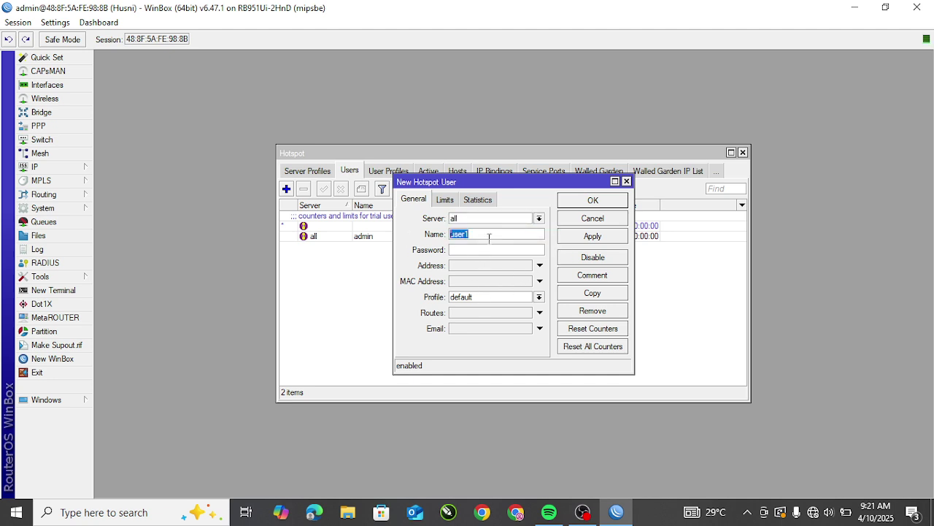
type("kepalasekolah")
Step: Enter the user's password, assign the kepalasekolah profile, and save the user
left_click_drag(504, 234, 437, 236)
left_click(462, 250)
type("12")
left_click(482, 298)
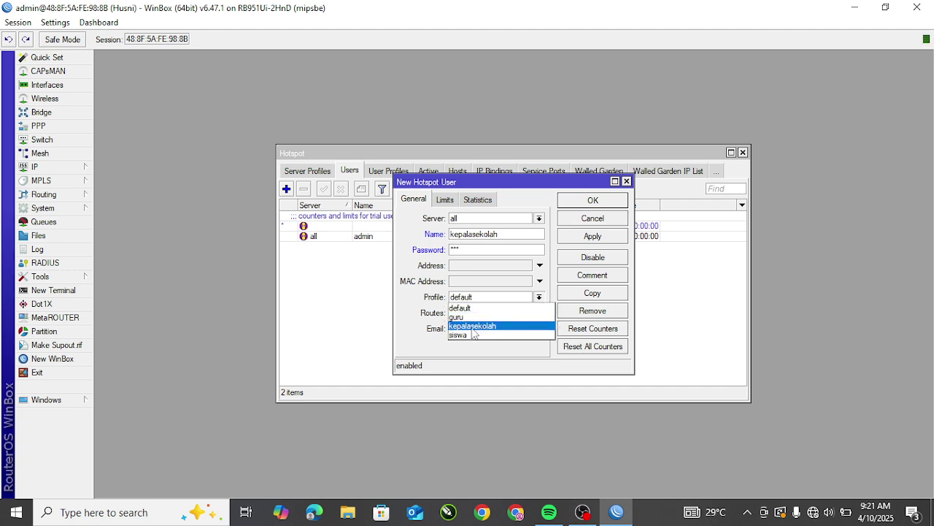
left_click(473, 327)
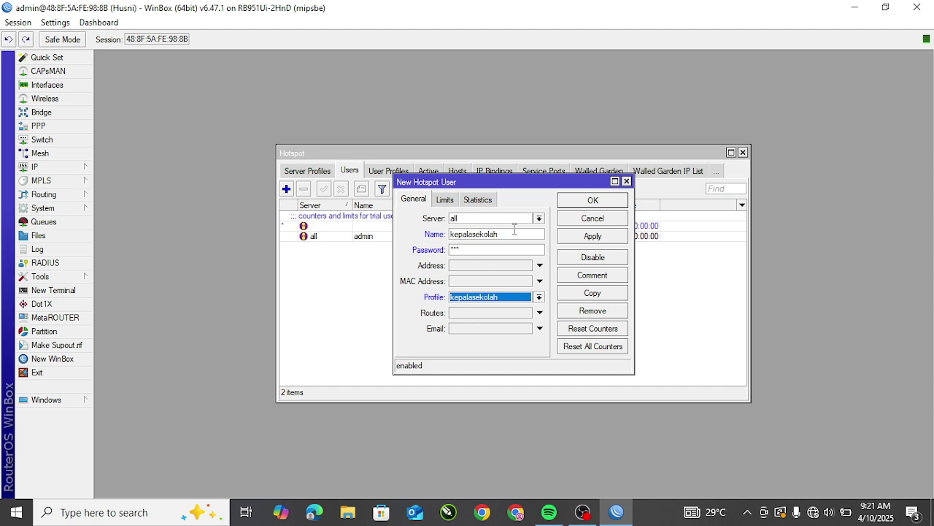
double_click(512, 234)
left_click(475, 298)
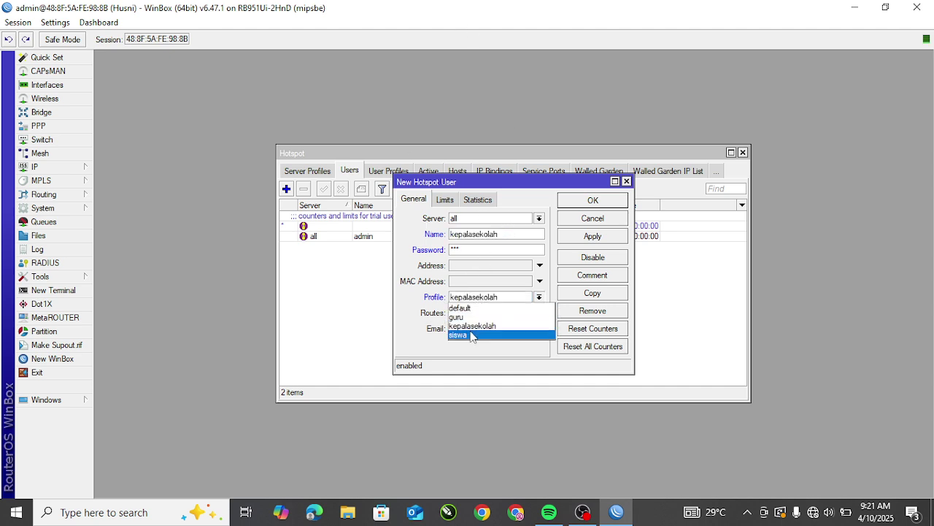
left_click(478, 325)
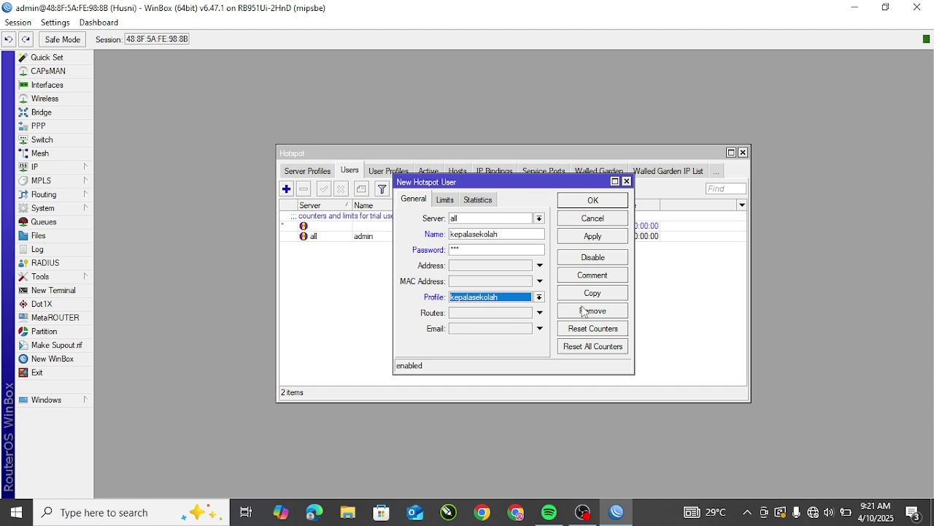
left_click(603, 241)
left_click(597, 218)
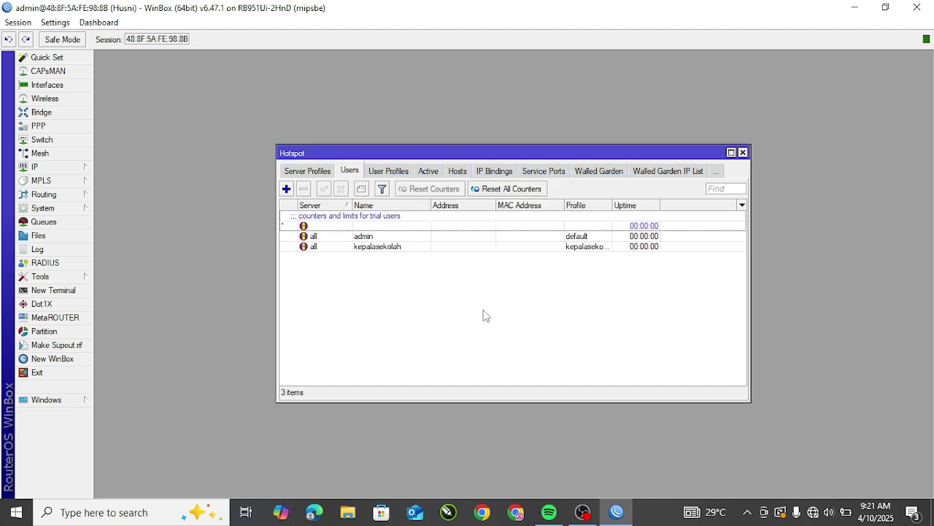
Step: Add hotspot user guru with a password and the guru profile
left_click(286, 189)
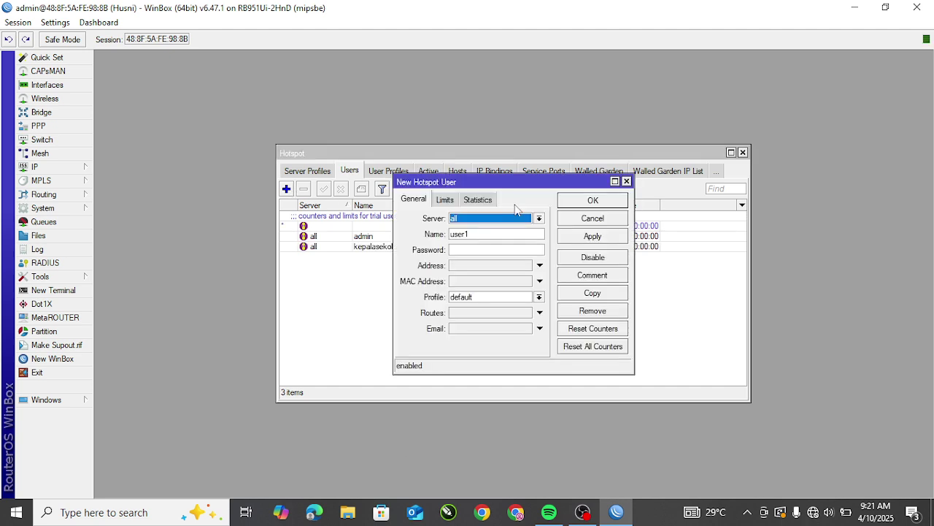
double_click(479, 234)
type("guru")
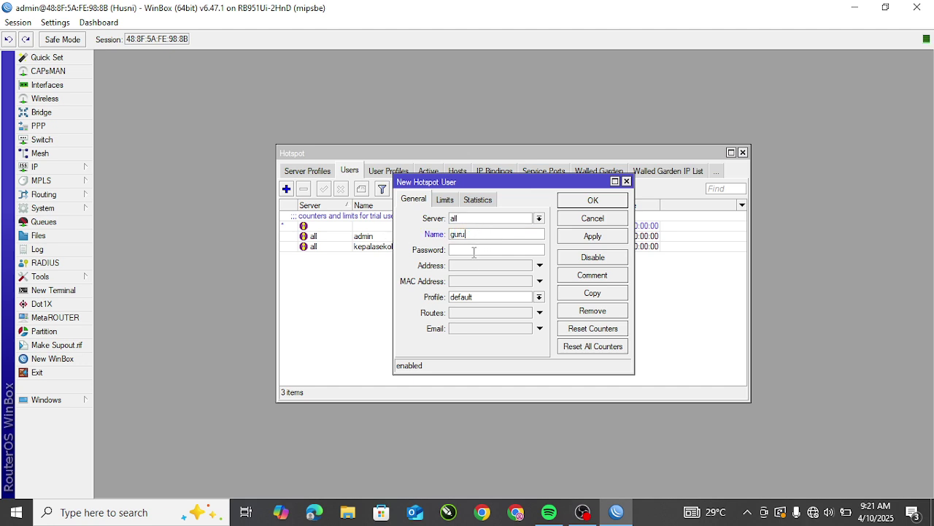
left_click(475, 252)
type("123")
left_click(486, 298)
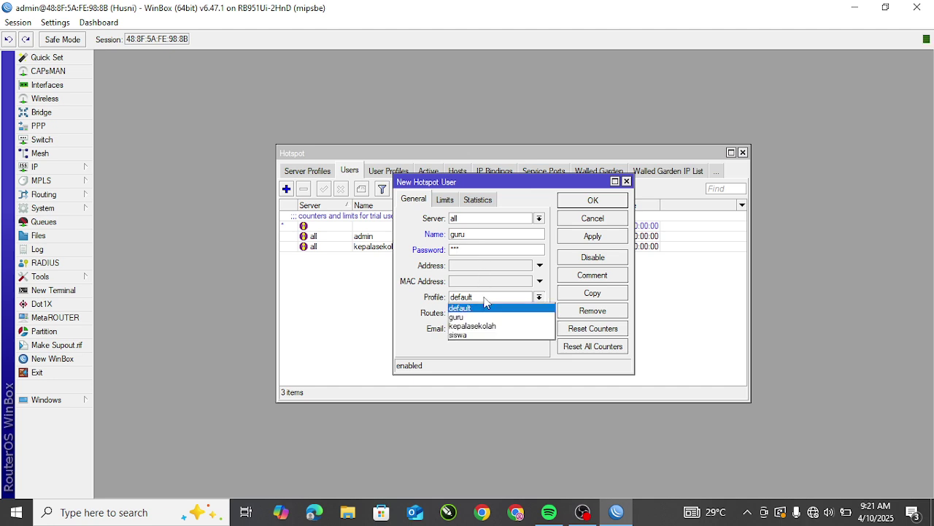
left_click(468, 318)
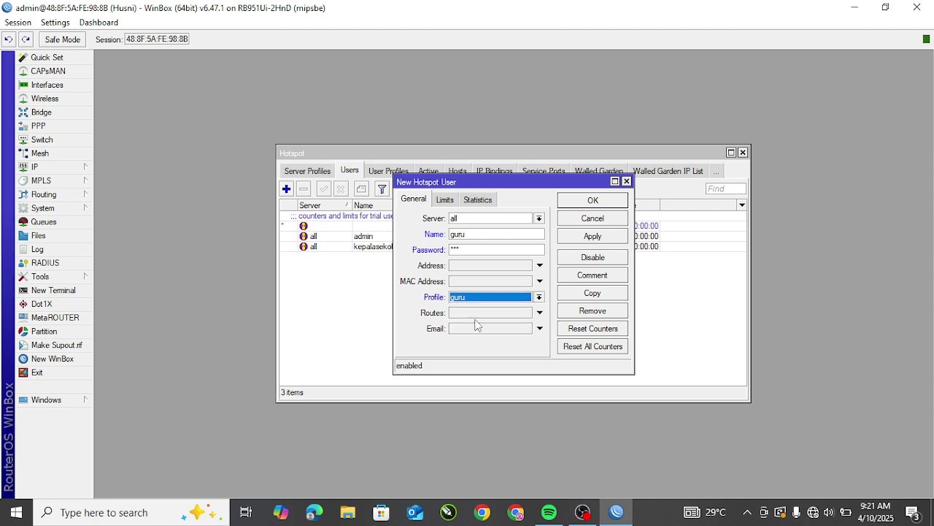
left_click(592, 236)
left_click(593, 201)
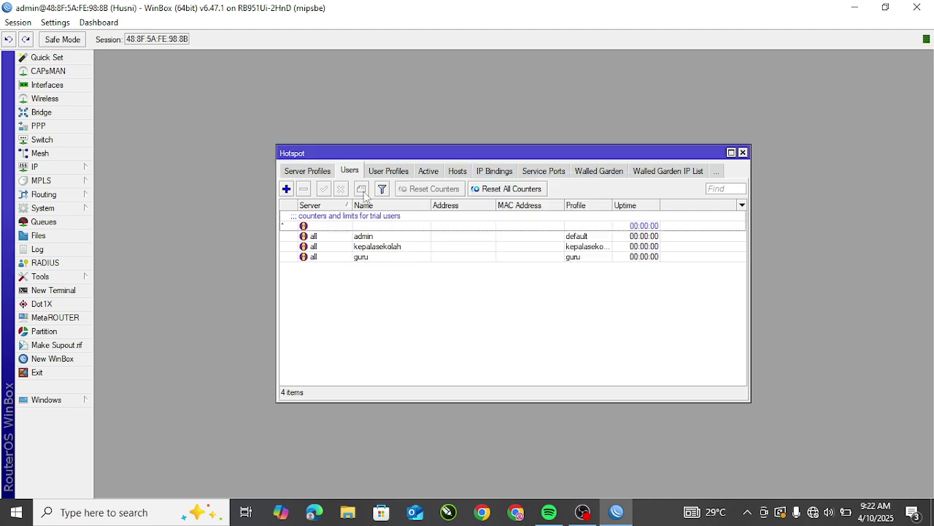
Step: Add hotspot user siswa with the siswa profile, then close the Hotspot window
left_click(287, 190)
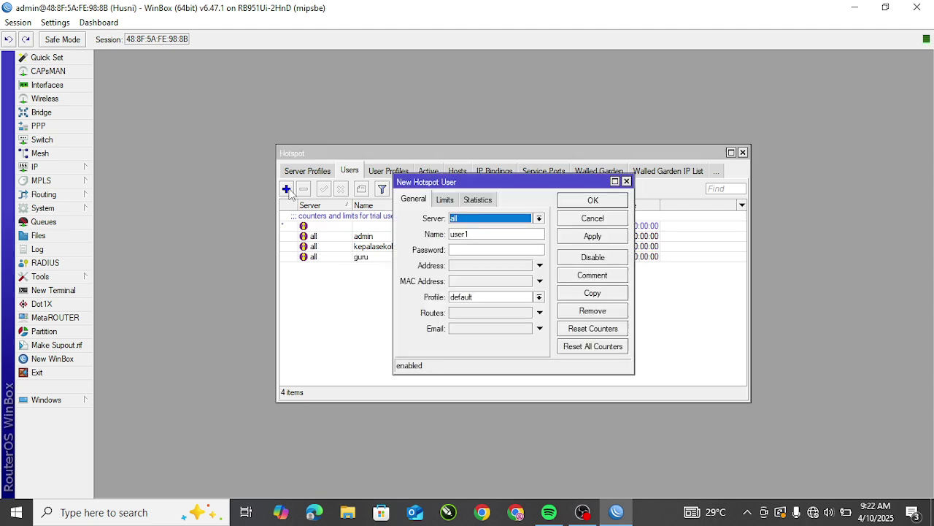
double_click(467, 234)
type("siswa")
left_click(466, 249)
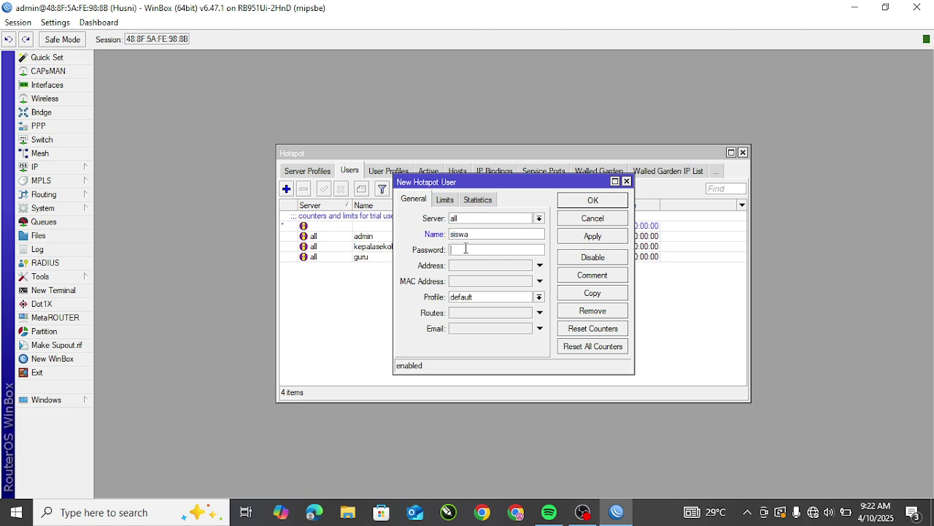
left_click(476, 297)
left_click(473, 335)
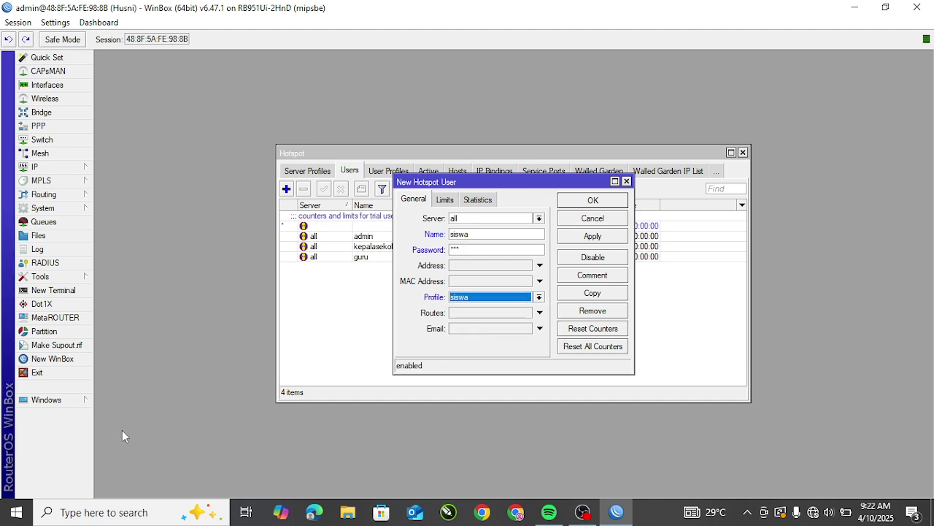
left_click(597, 237)
left_click(593, 200)
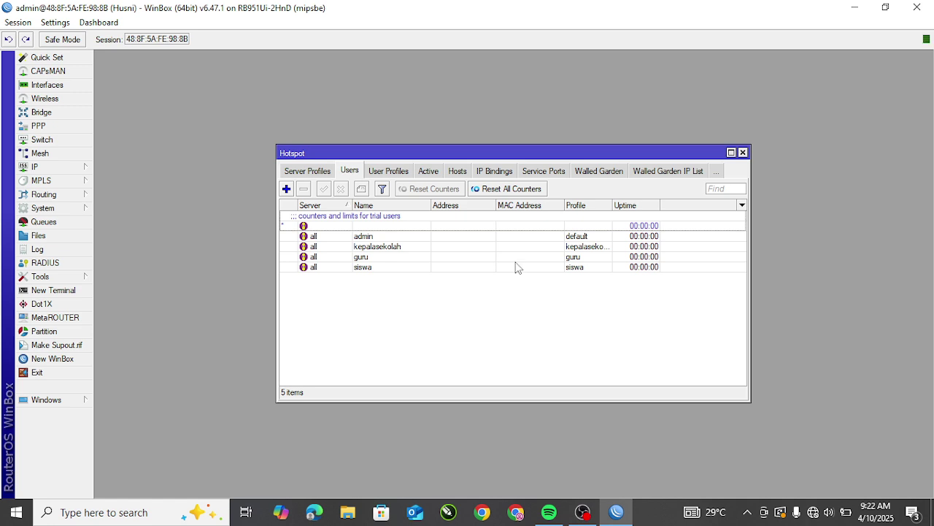
left_click(744, 152)
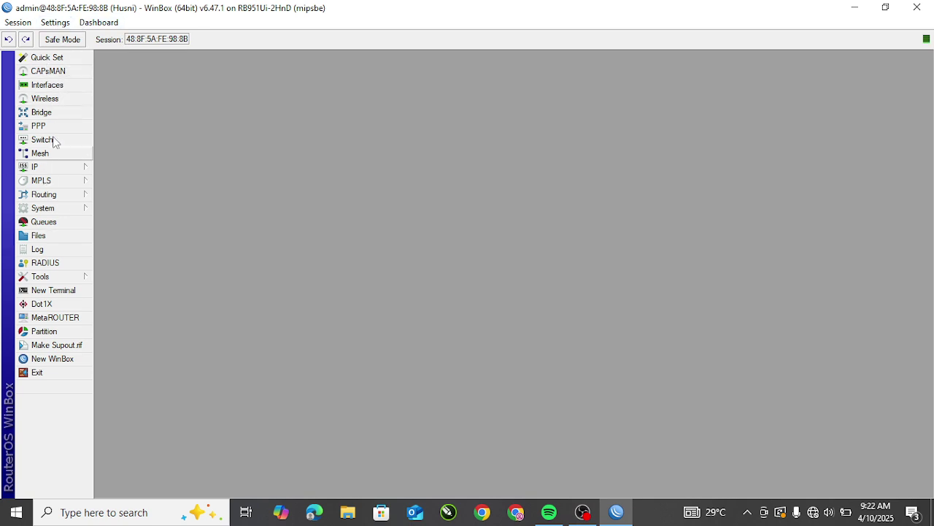
Step: Open Wireless Tables, glance at the nearby Wi-Fi networks, and show Security Profiles
left_click(63, 102)
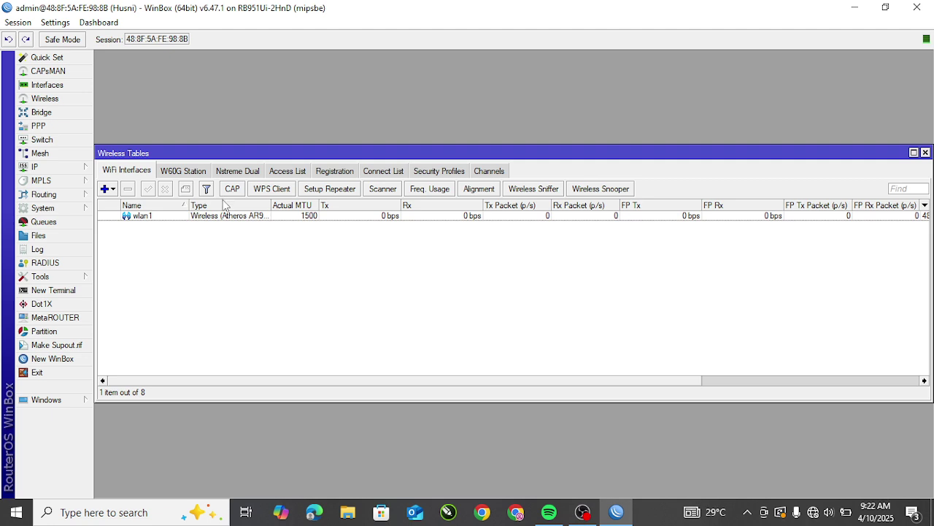
left_click(810, 513)
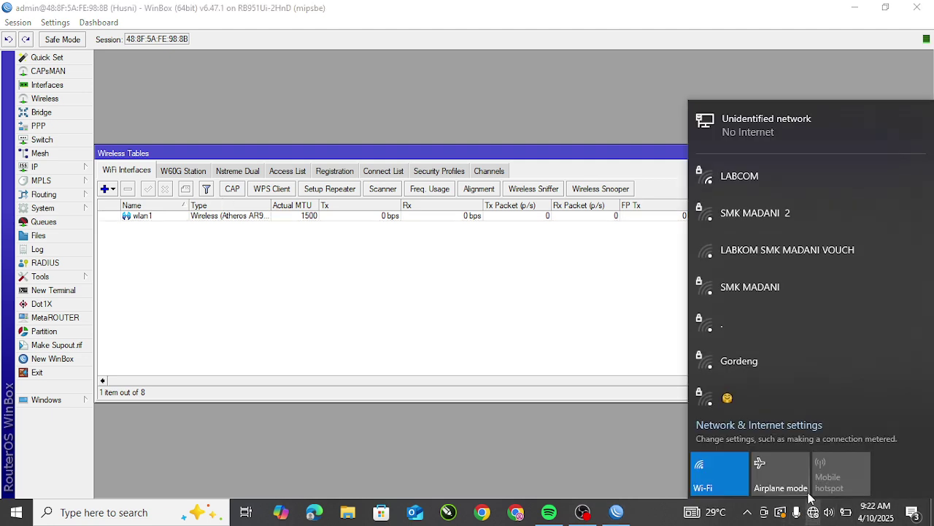
scroll(775, 273, "down", 2)
scroll(775, 336, "up", 2)
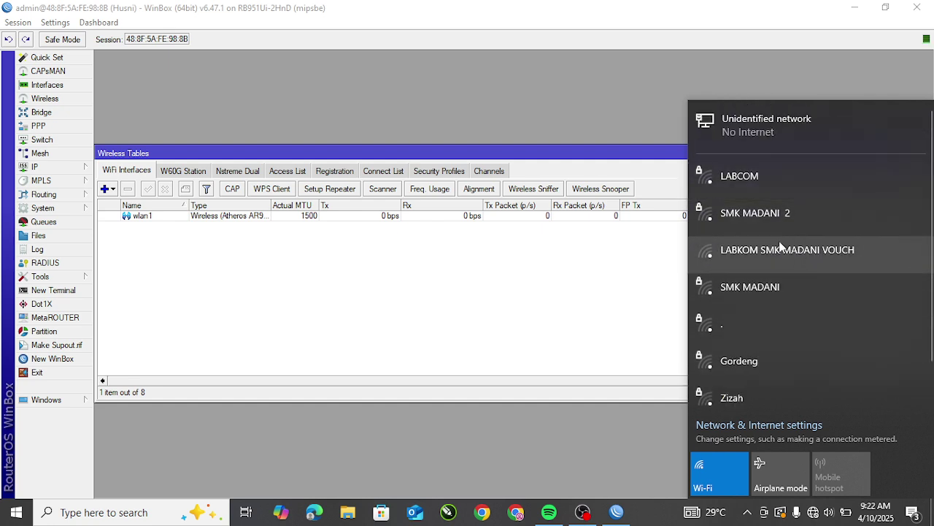
left_click(289, 275)
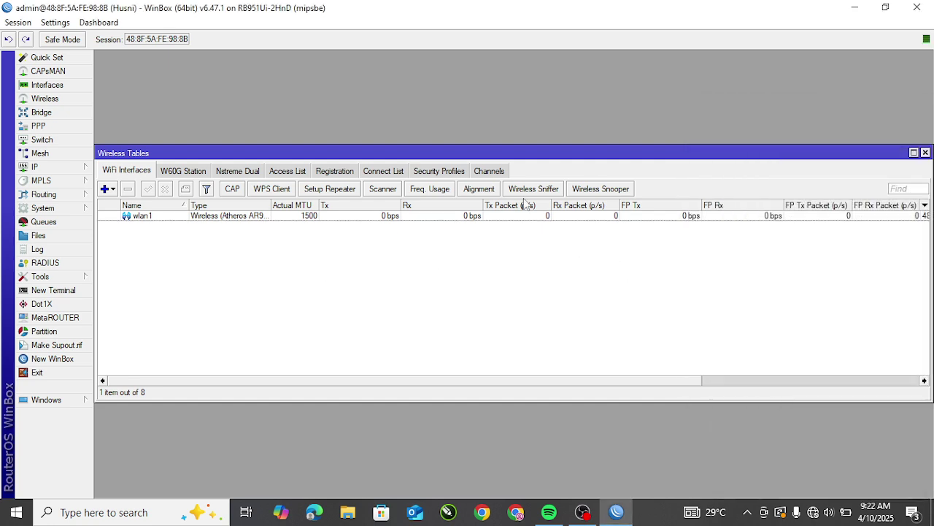
left_click(440, 172)
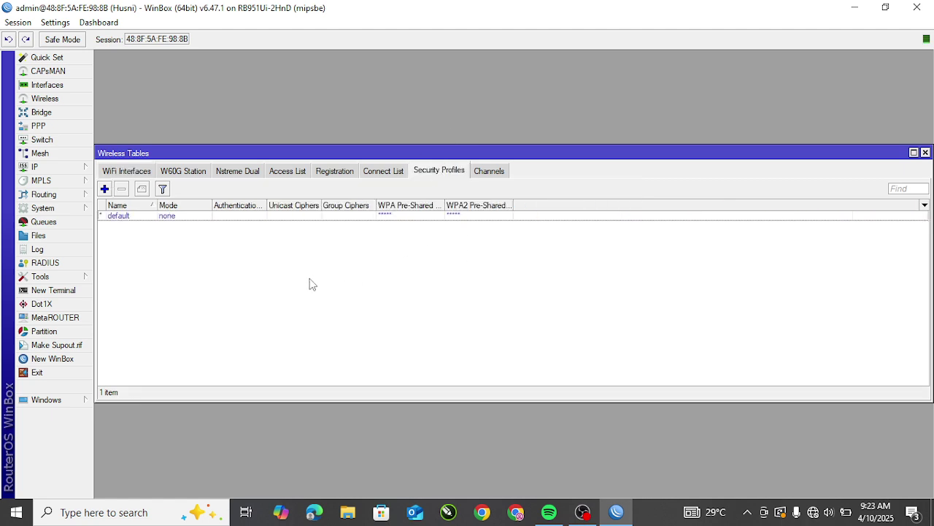
Step: Add a security profile named password 1 using dynamic keys mode
left_click(104, 190)
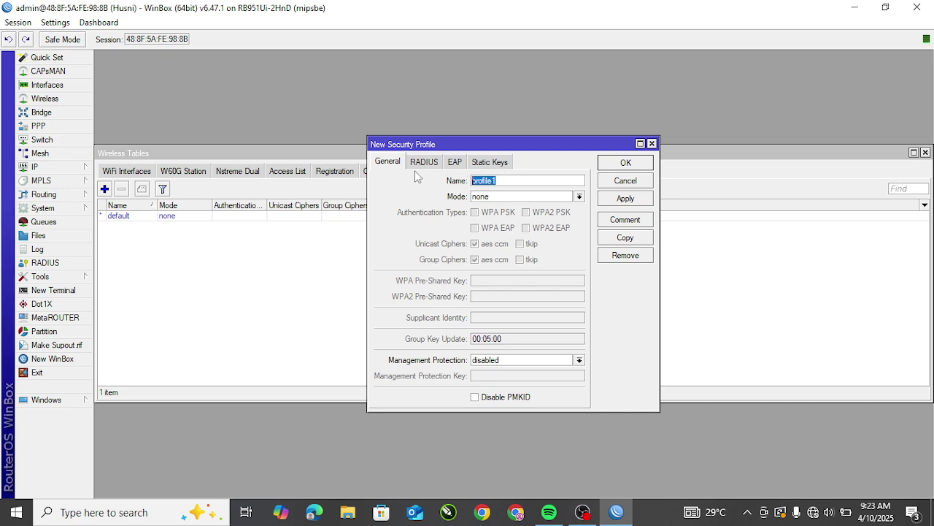
type("password 1")
left_click(499, 197)
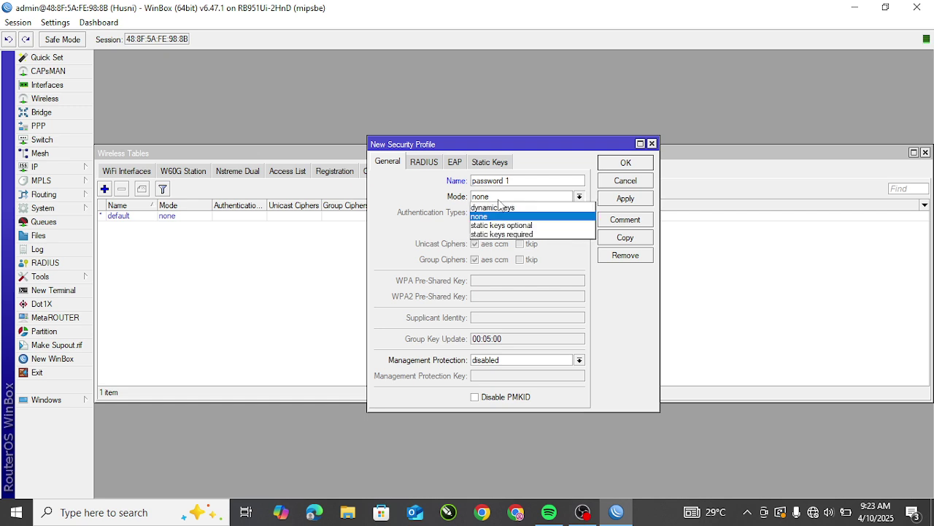
left_click(516, 209)
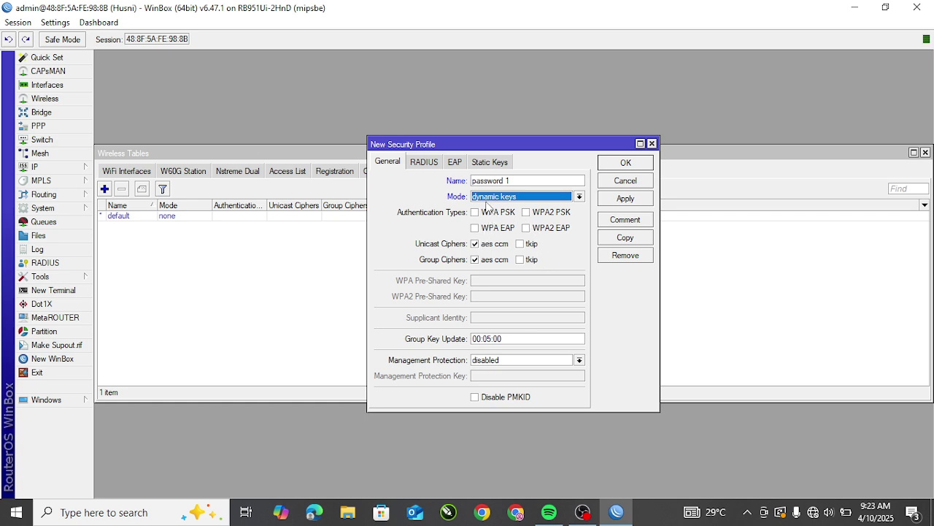
Step: Enable WPA PSK and WPA2 PSK, enter the pre-shared keys, and save the profile
left_click(476, 215)
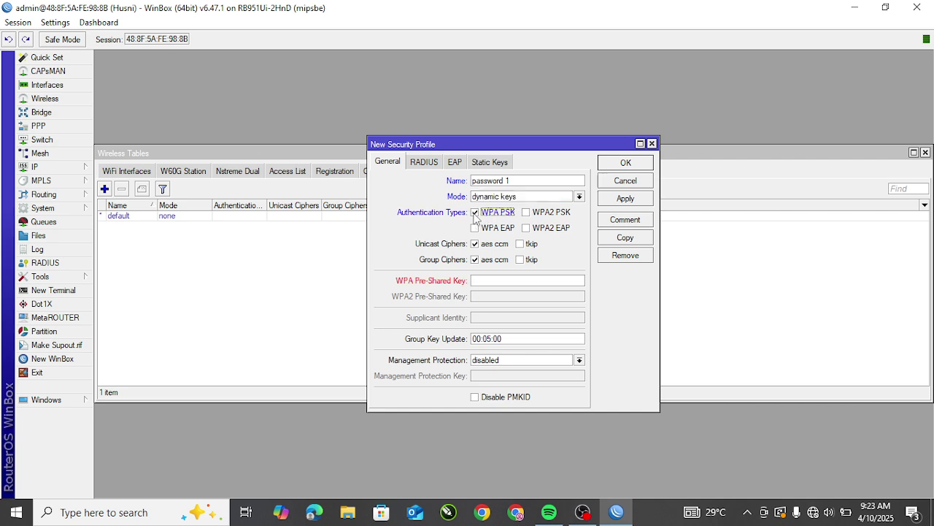
left_click(527, 214)
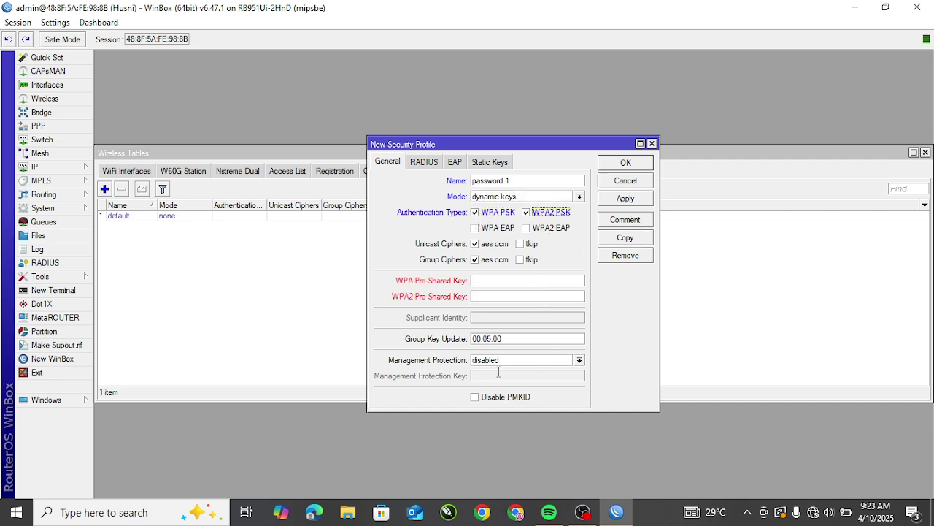
left_click(501, 279)
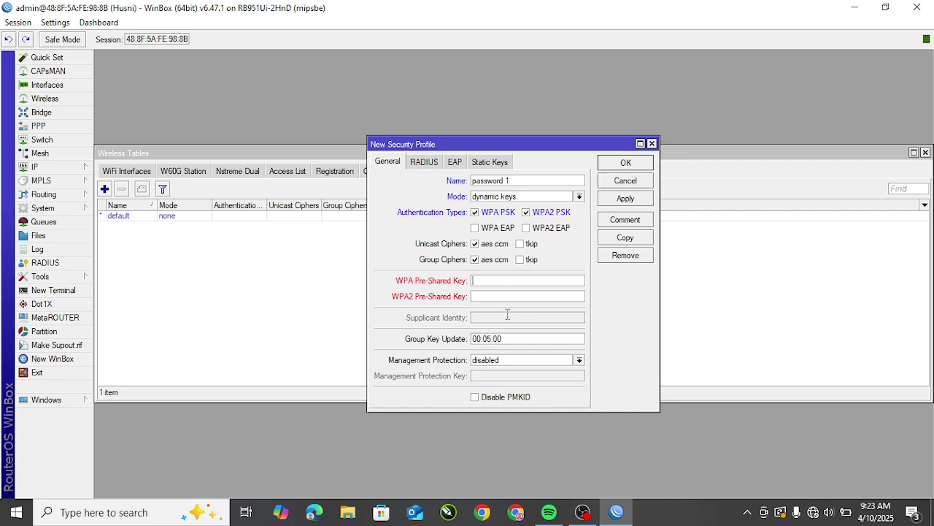
type("********")
left_click(489, 295)
type("********")
left_click(630, 198)
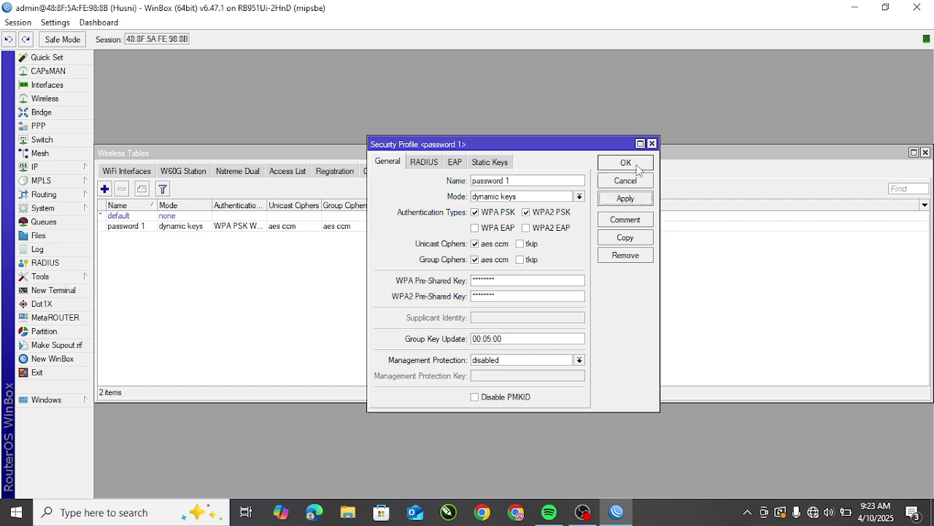
left_click(626, 162)
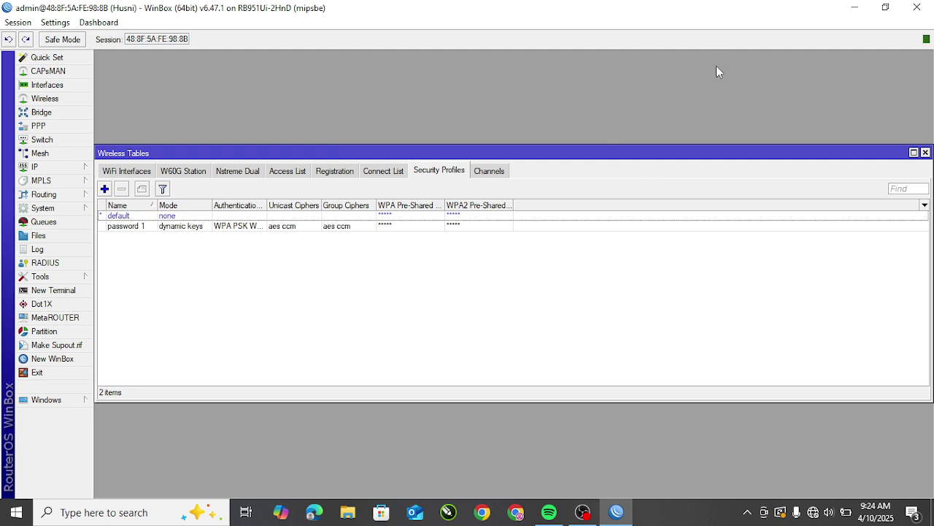
left_click(133, 171)
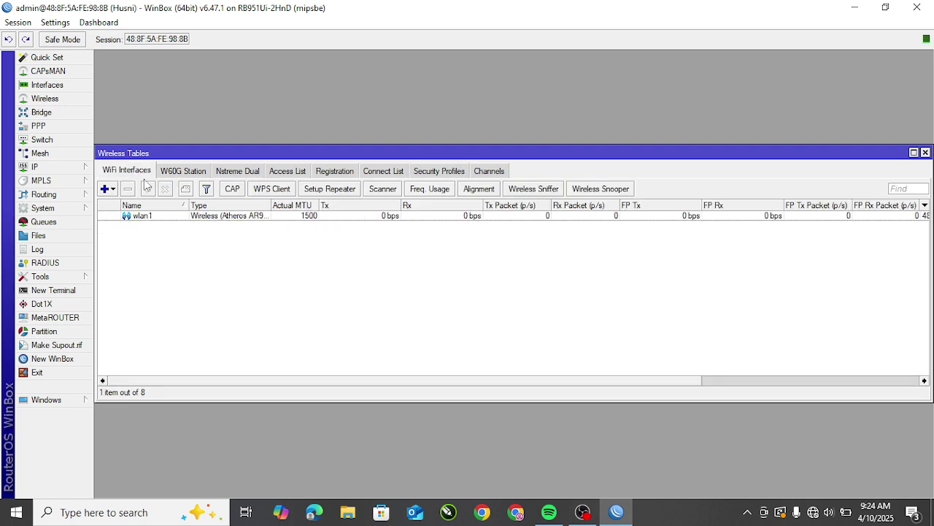
Step: Set wlan1 to ap bridge mode on the 2GHz-B/G/N band
left_click(223, 218)
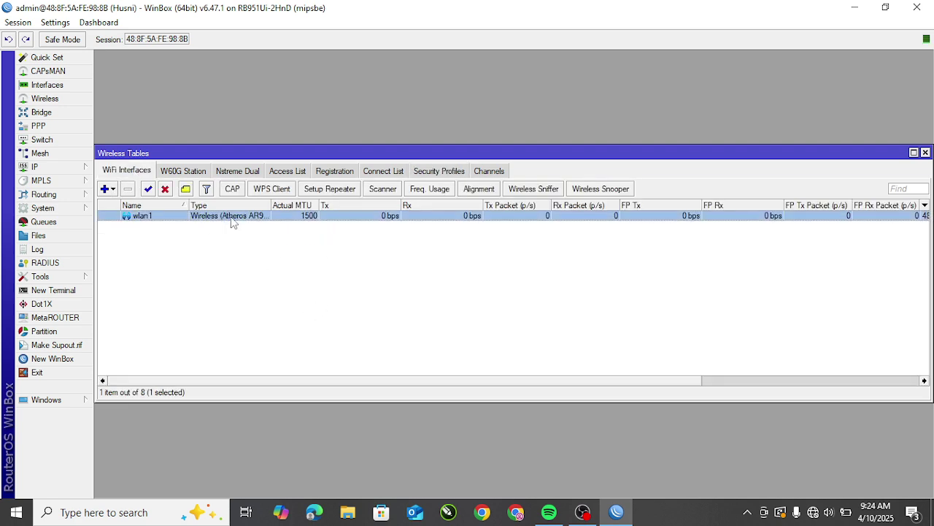
double_click(247, 223)
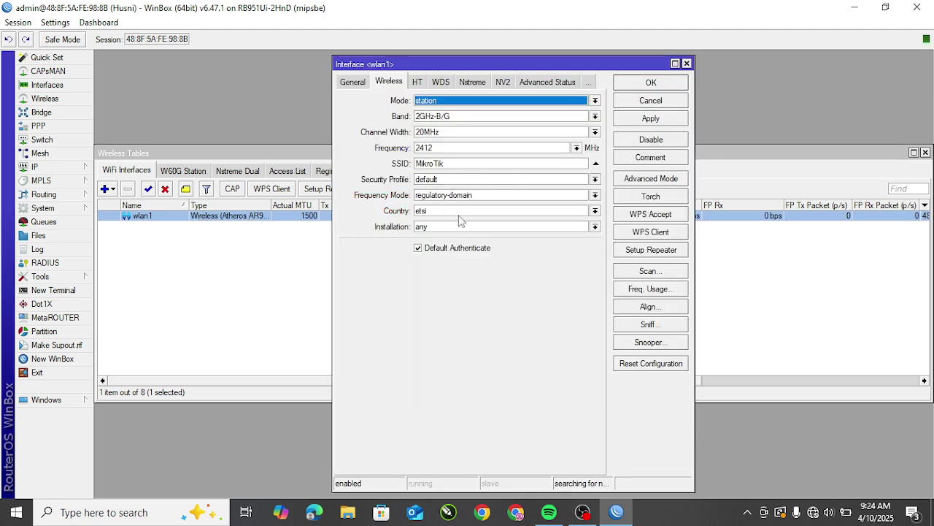
left_click(448, 102)
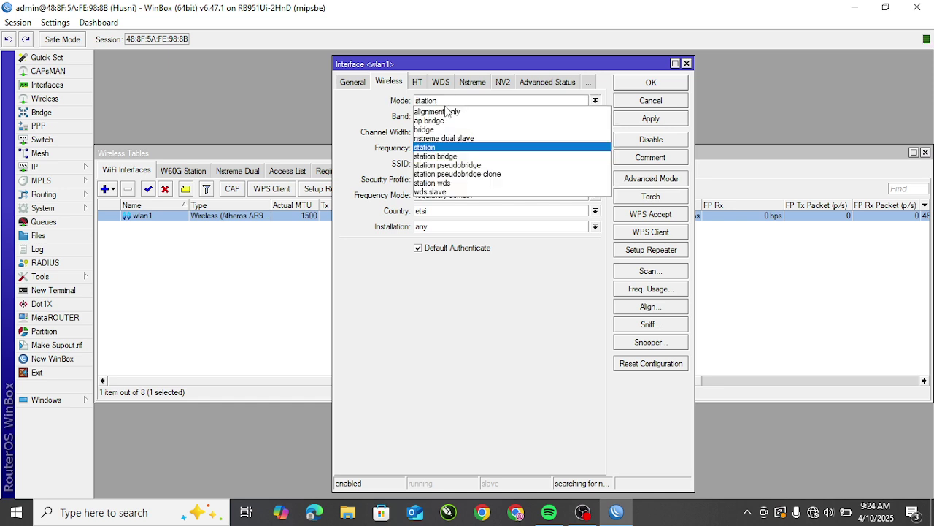
left_click(442, 121)
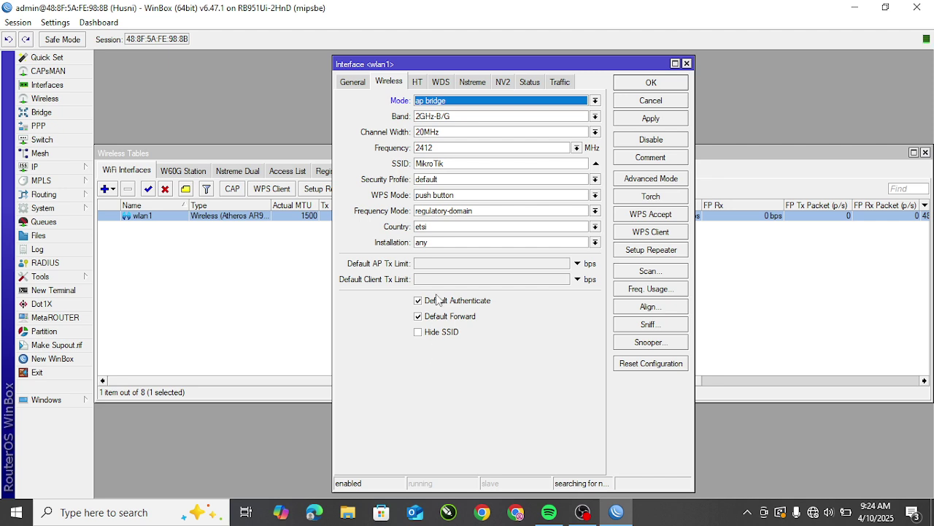
left_click(459, 117)
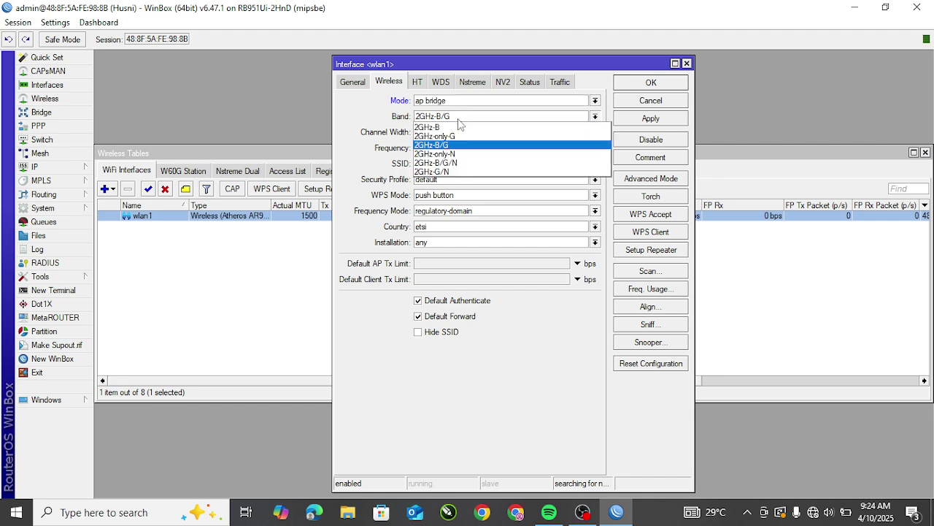
left_click(455, 164)
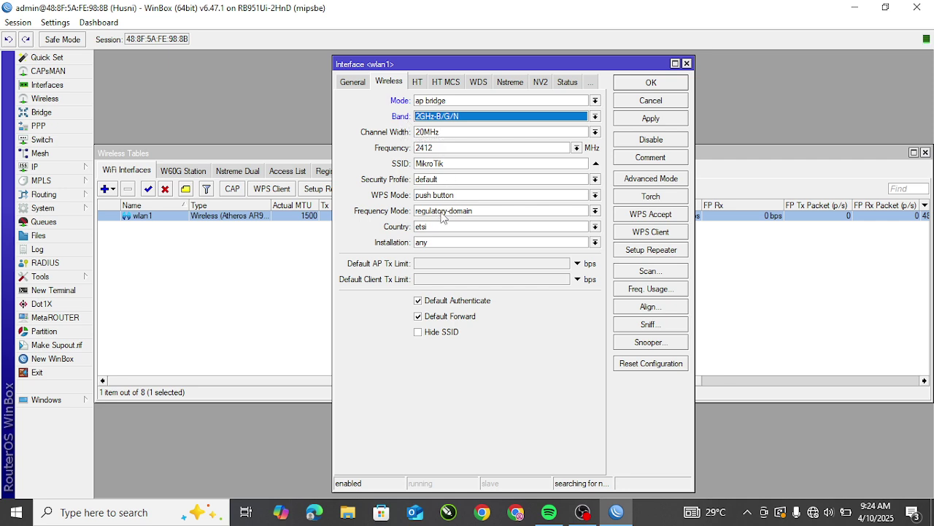
left_click_drag(457, 163, 400, 161)
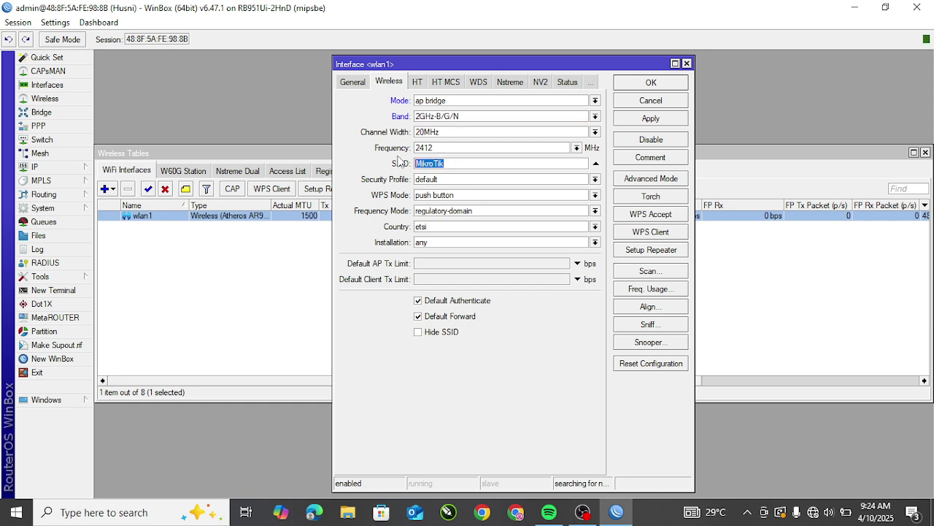
Step: Set wlan1's SSID to UKK_01 with security profile password 1, and save
type("UKK")
key("BackSpace")
type("_")
type("01")
left_click_drag(477, 65, 367, 48)
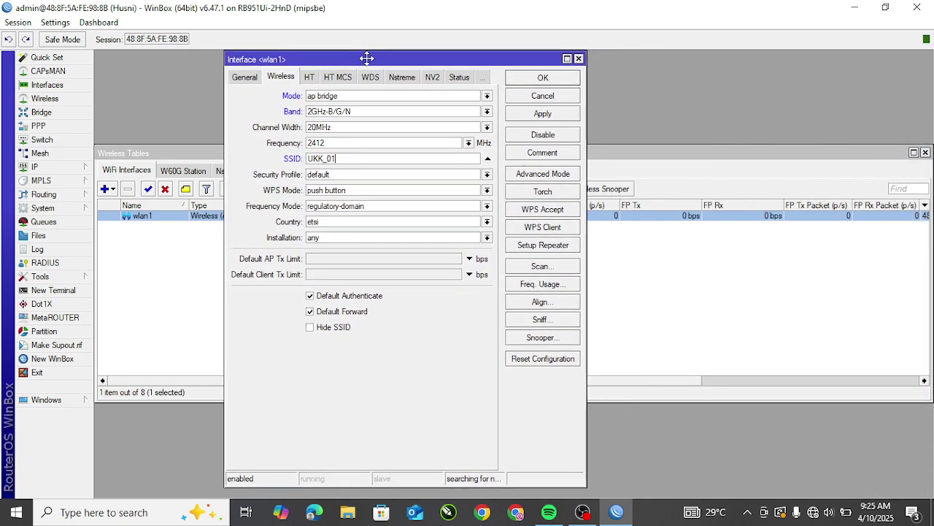
left_click(333, 177)
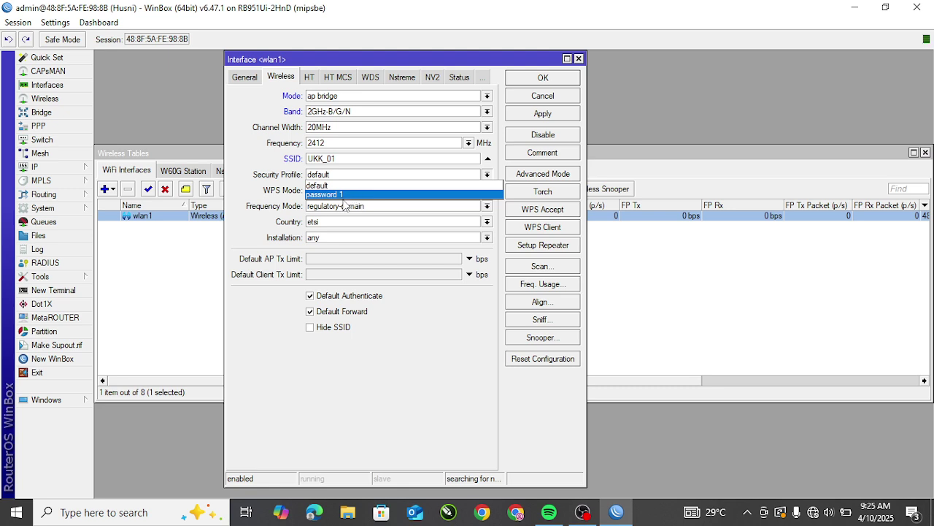
left_click(345, 195)
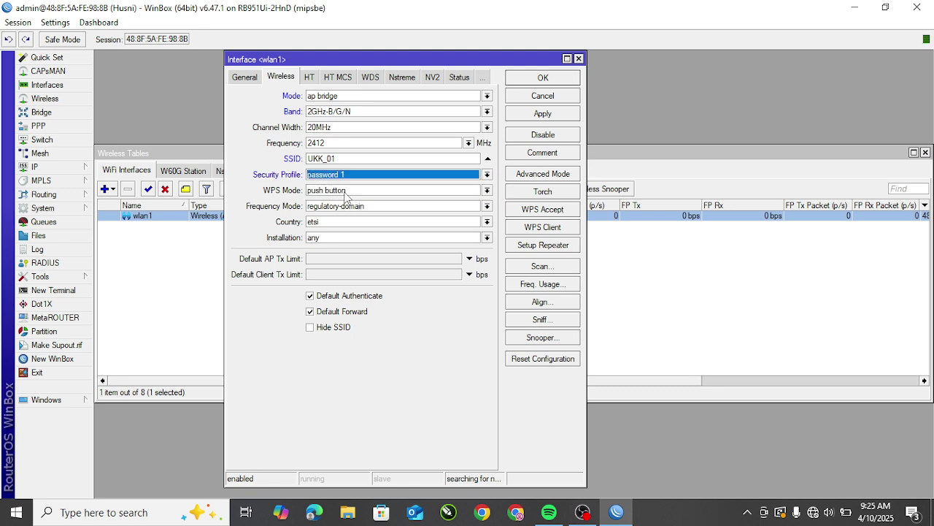
left_click(543, 114)
left_click(543, 77)
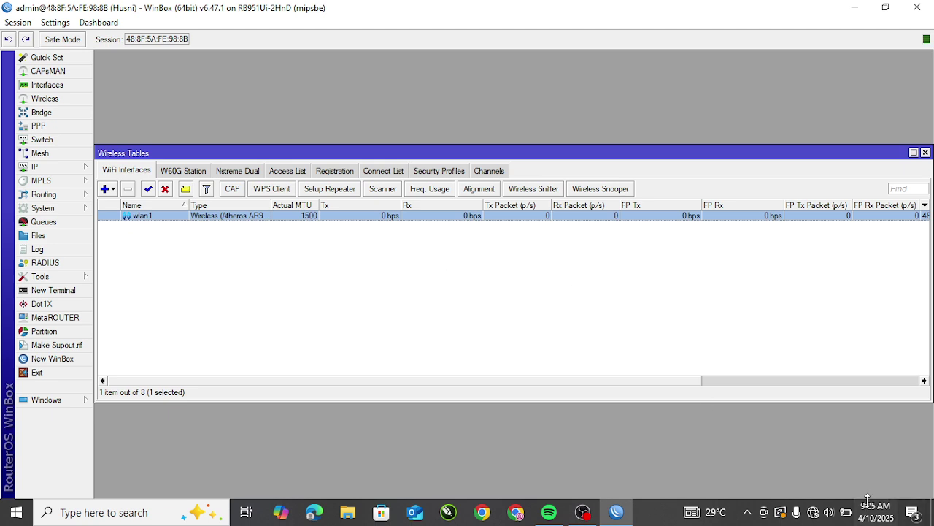
Step: Connect the laptop to the secured UKK_01 Wi-Fi network by entering its security key
left_click(817, 515)
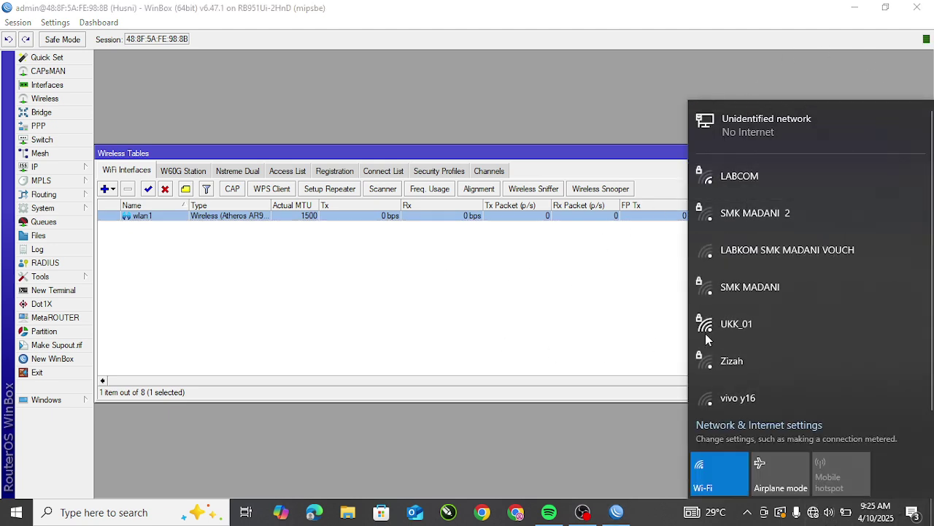
left_click(772, 334)
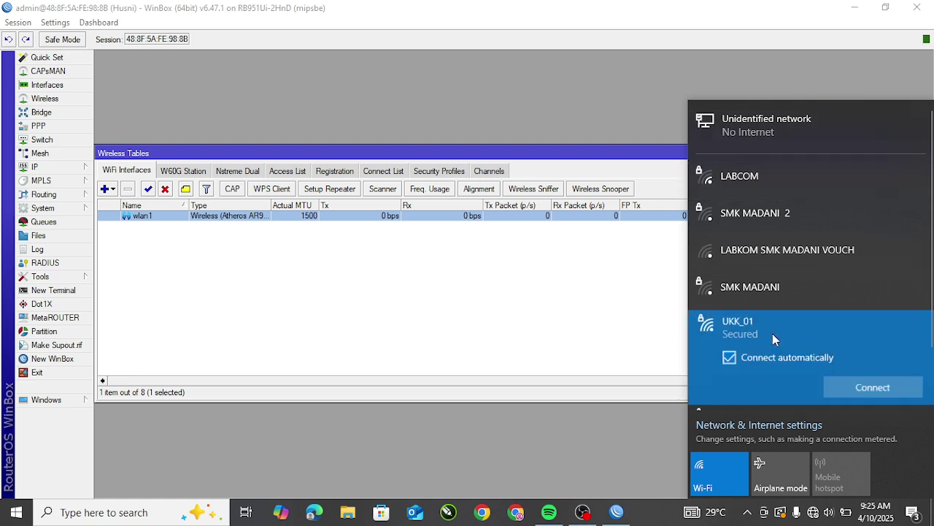
left_click(856, 381)
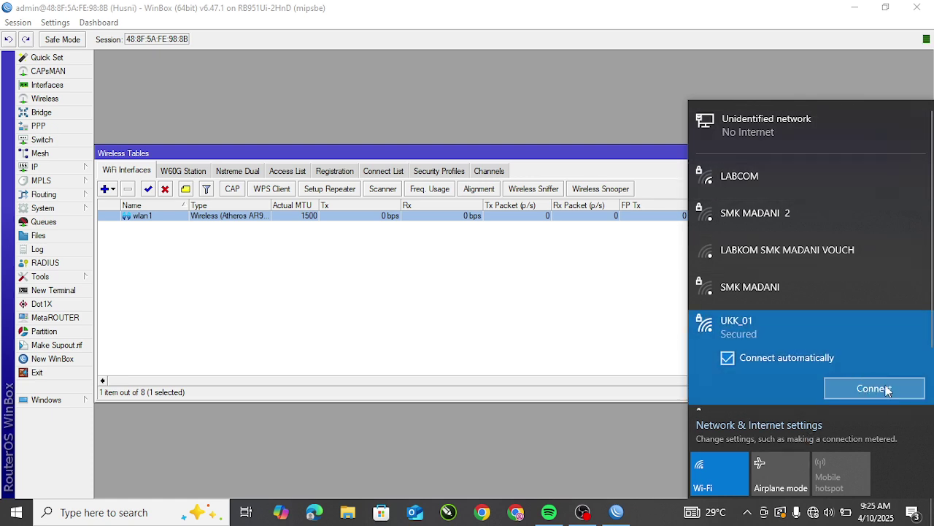
type("*******")
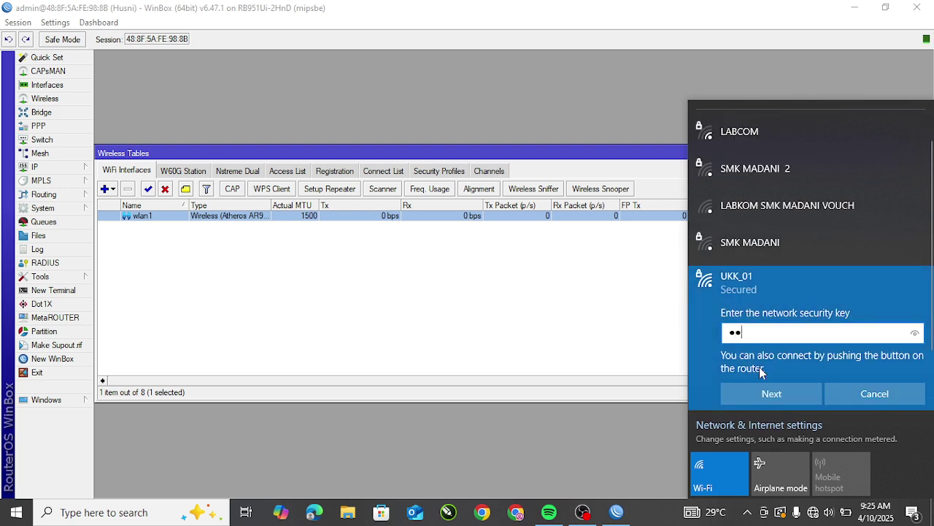
type("*")
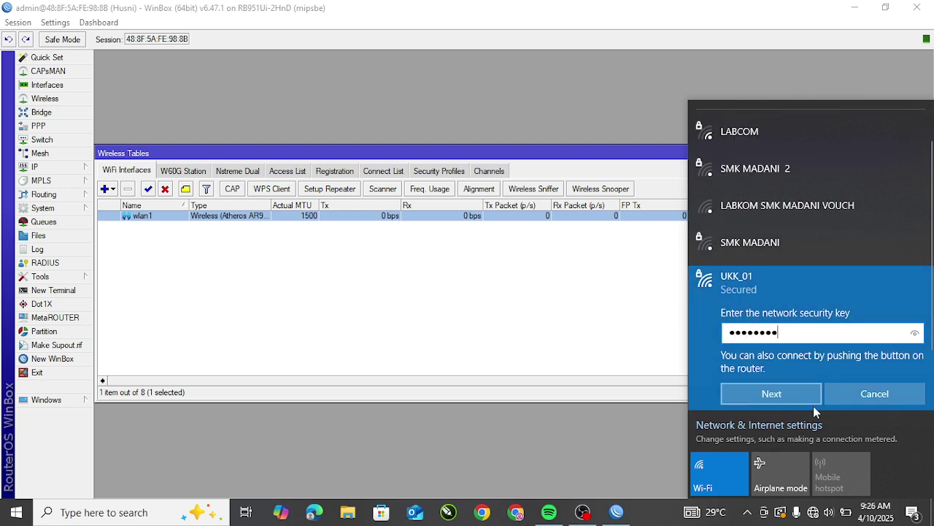
left_click(762, 398)
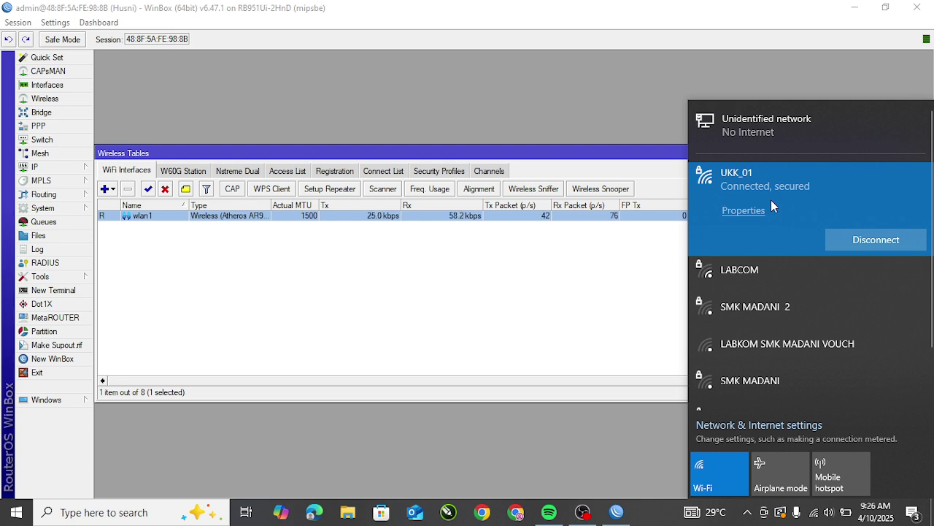
left_click(482, 512)
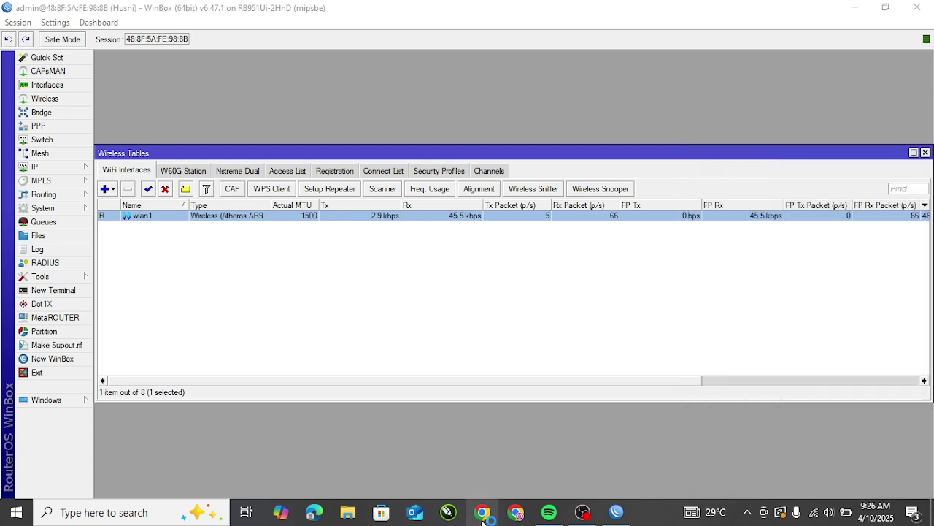
Step: Launch Google Chrome with a saved profile and a fresh new tab
left_click(483, 511)
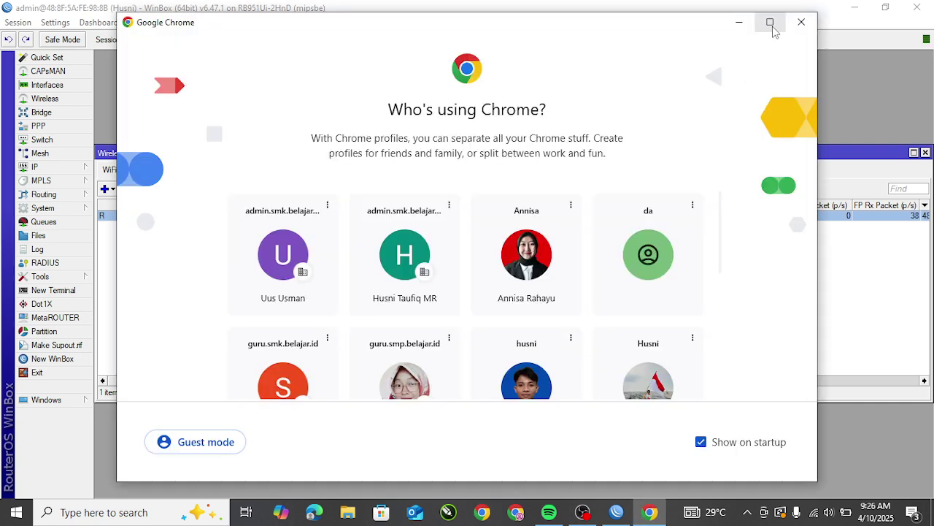
left_click(424, 262)
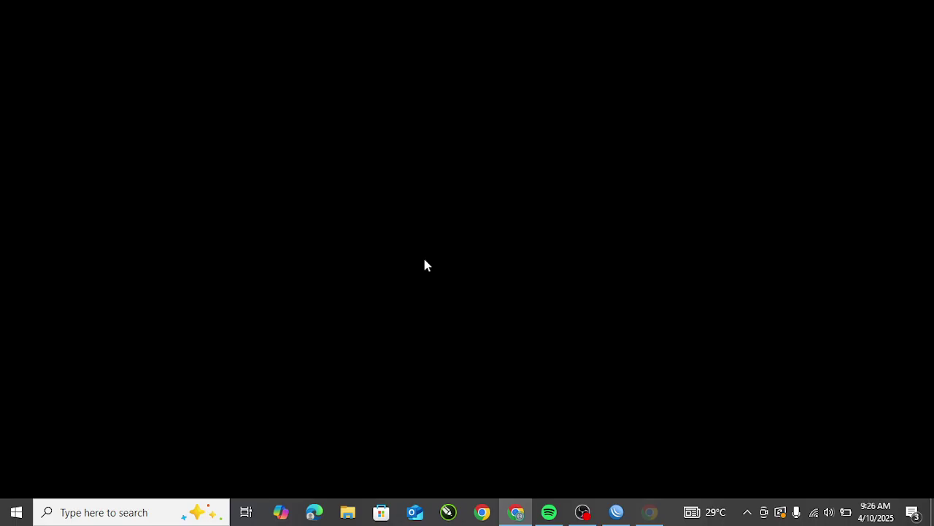
left_click(200, 13)
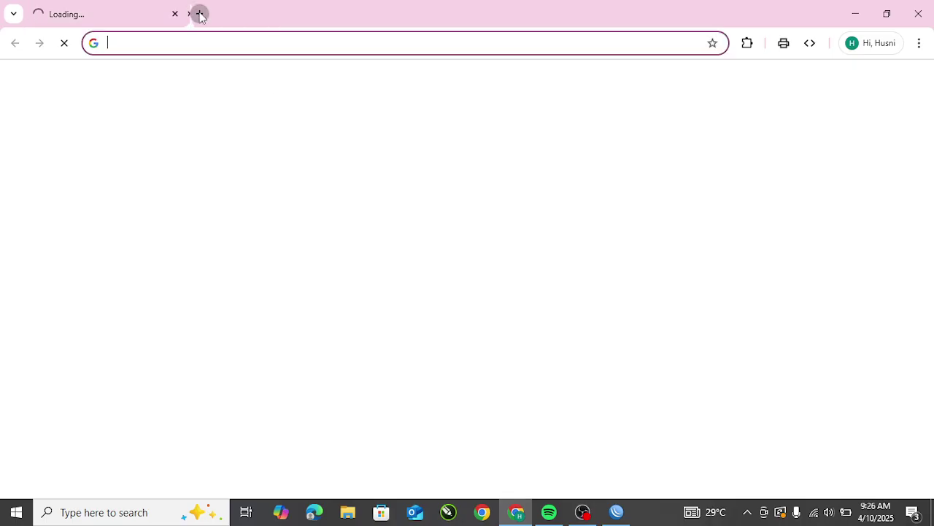
left_click(174, 14)
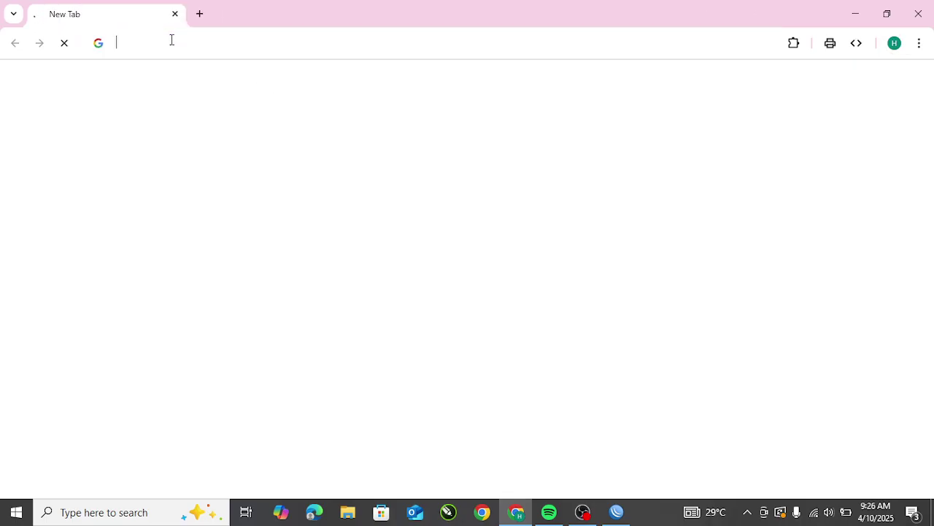
Step: Browse to portalsmk.sch.id, reload when it can't be reached, then close Chrome
left_click(172, 41)
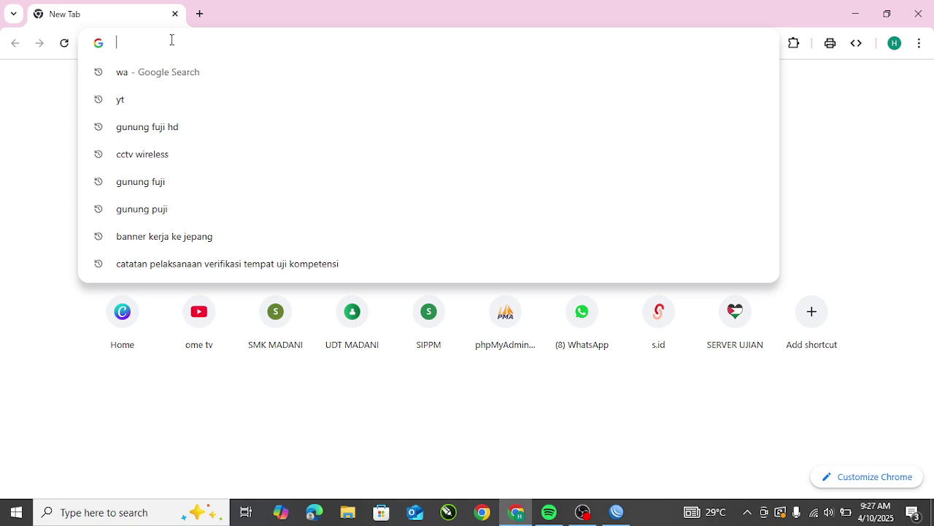
type("po")
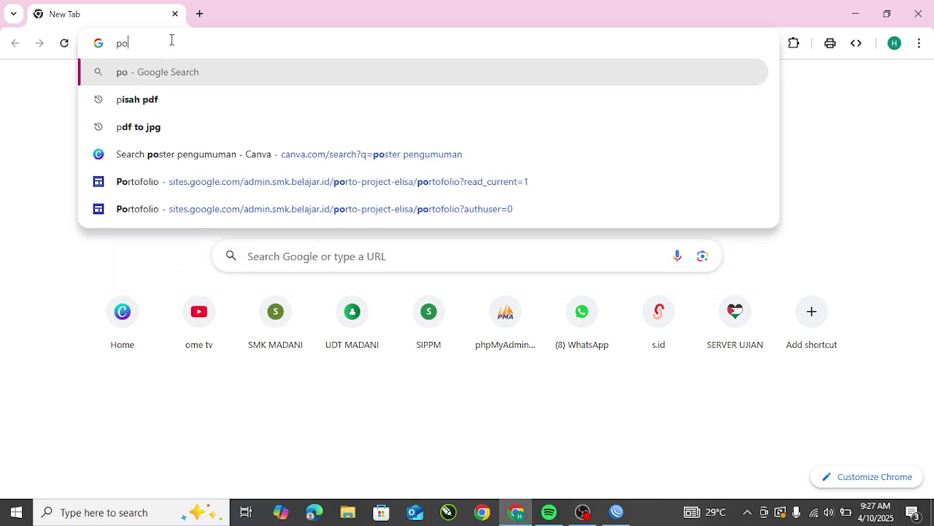
type("rtal")
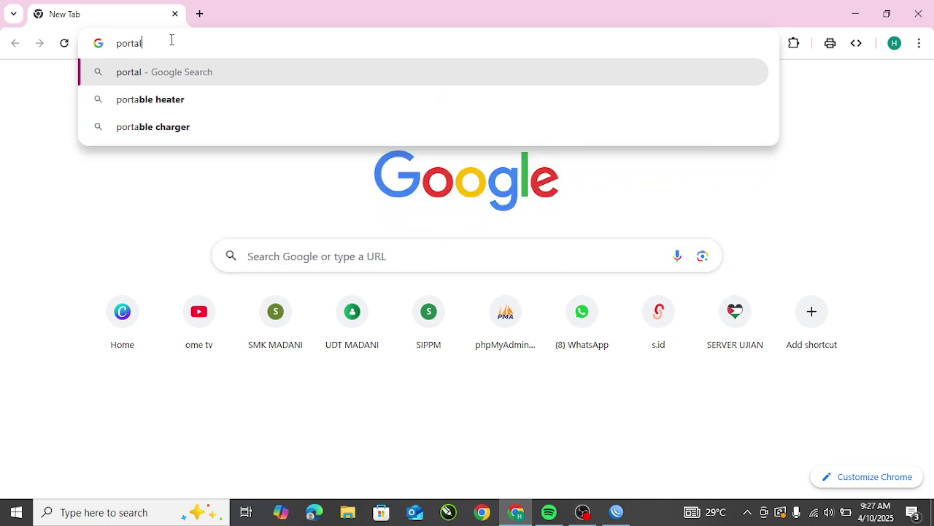
type("smk.sch.id")
key("Return")
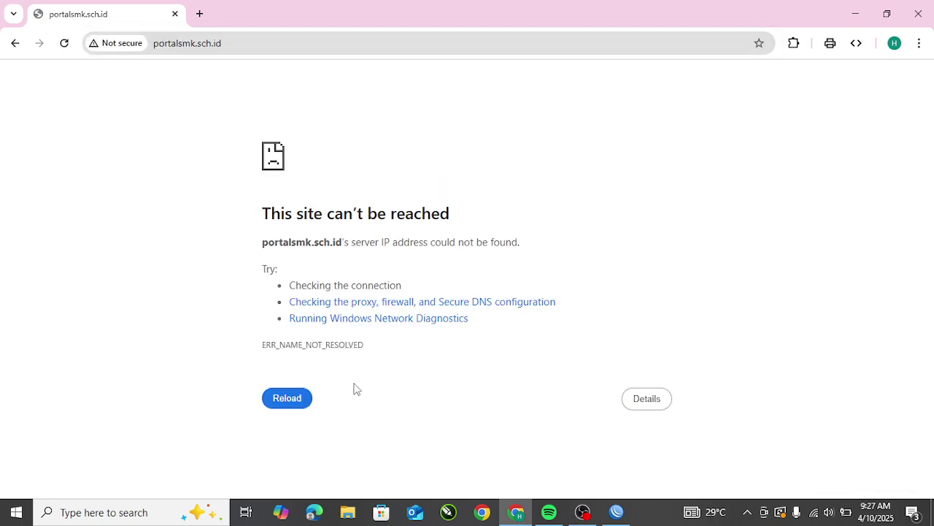
left_click(278, 404)
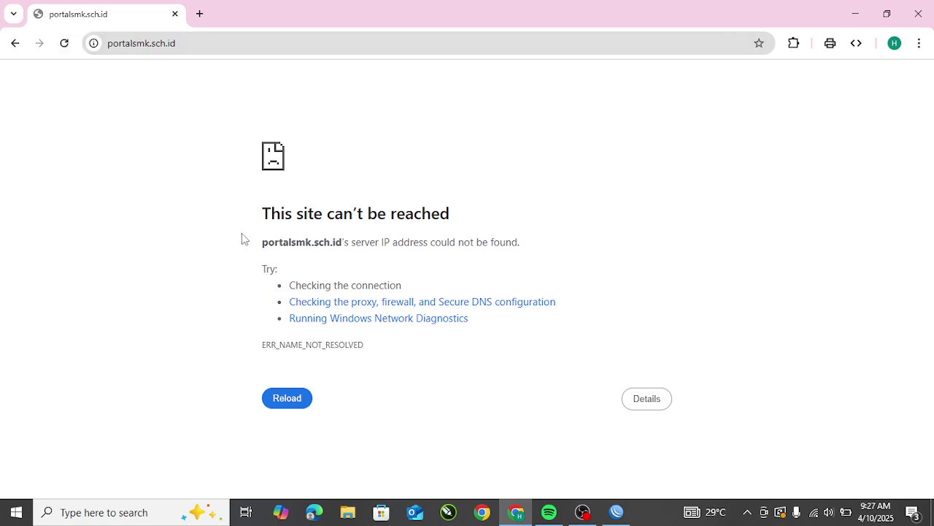
left_click(918, 13)
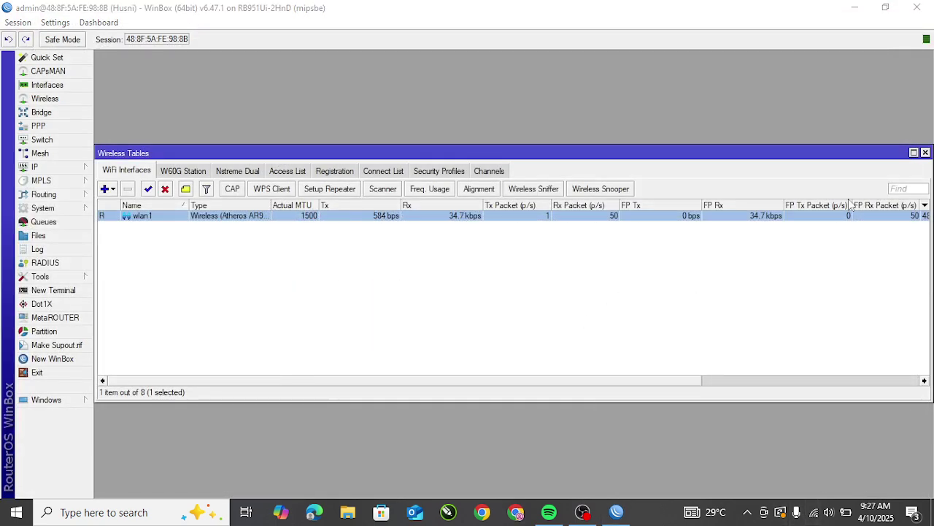
Step: Verify the laptop is still on UKK_01, close WinBox's Wireless Tables window, and switch to OBS
left_click(814, 512)
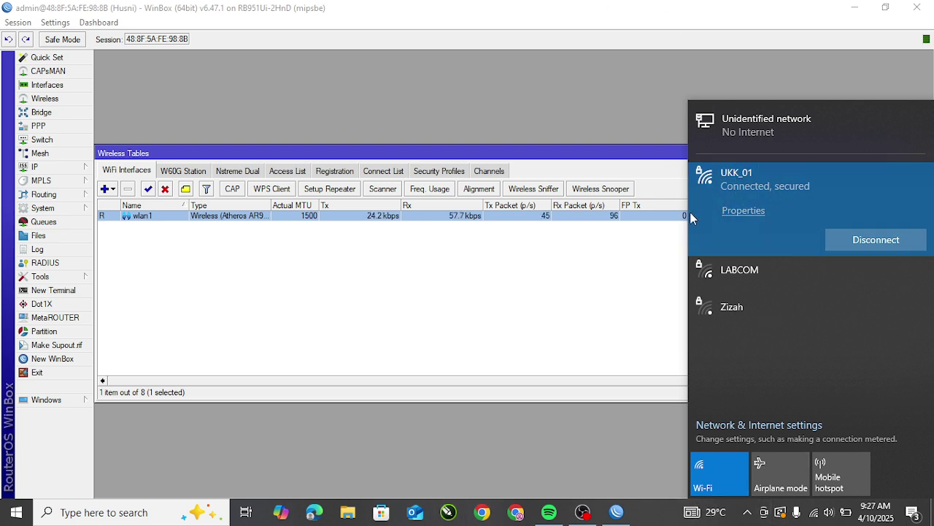
left_click(542, 322)
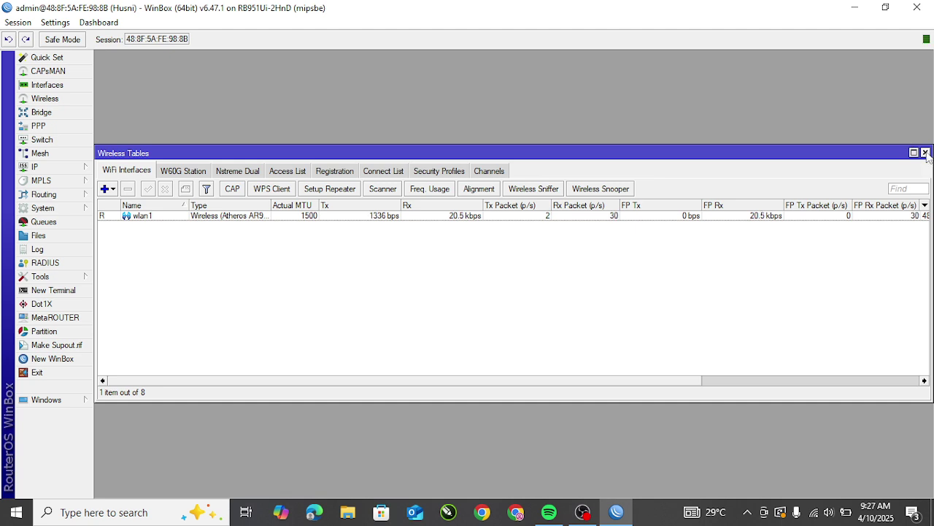
left_click(926, 153)
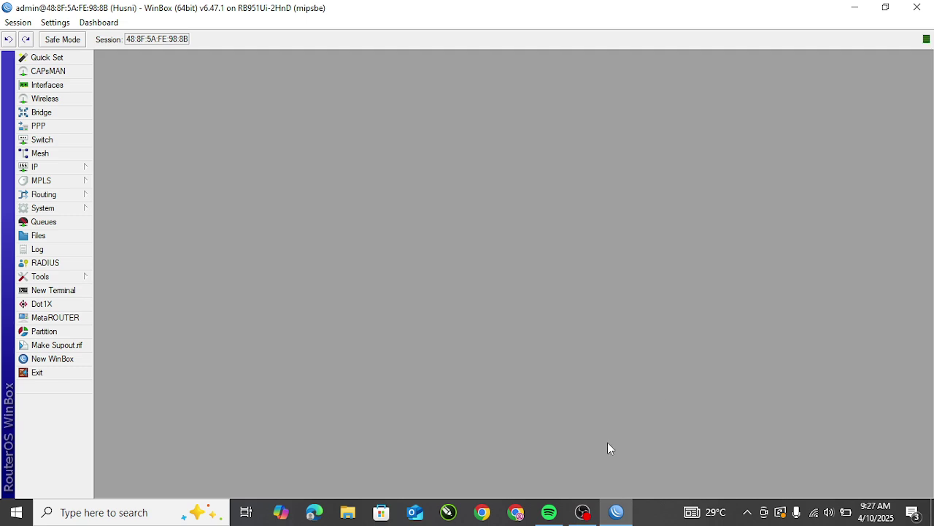
left_click(582, 511)
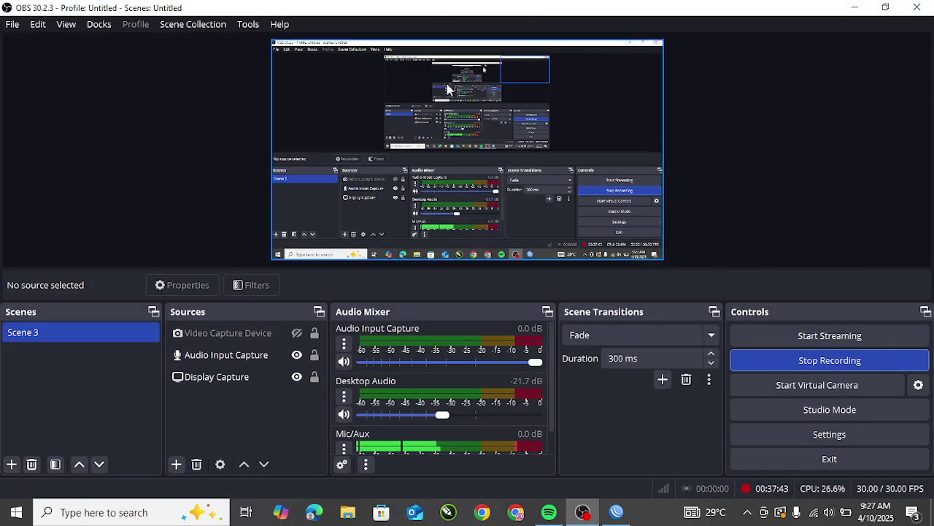